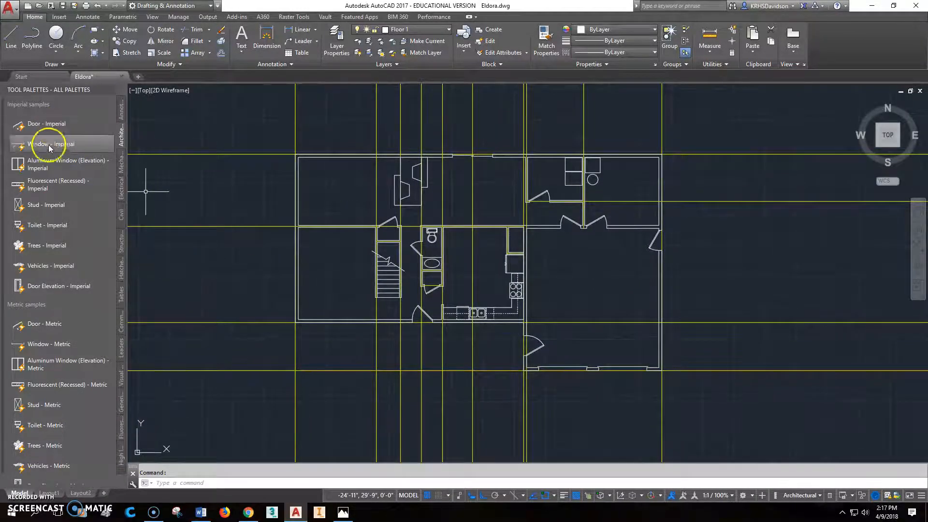
Step: Insert a Window - Imperial block on the inner face of the left room's lower wall and stretch it to about 5' wide
scroll(331, 320, up, 4)
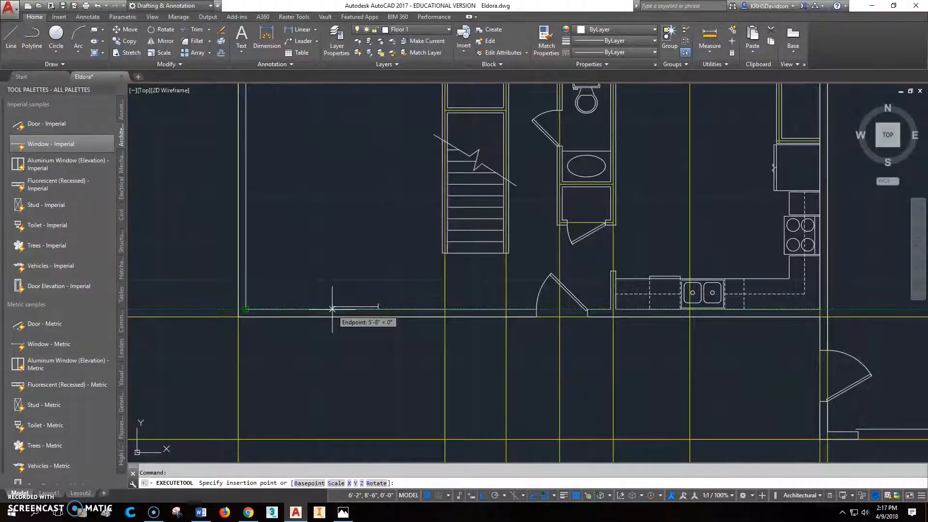
scroll(332, 309, down, 4)
scroll(331, 310, up, 8)
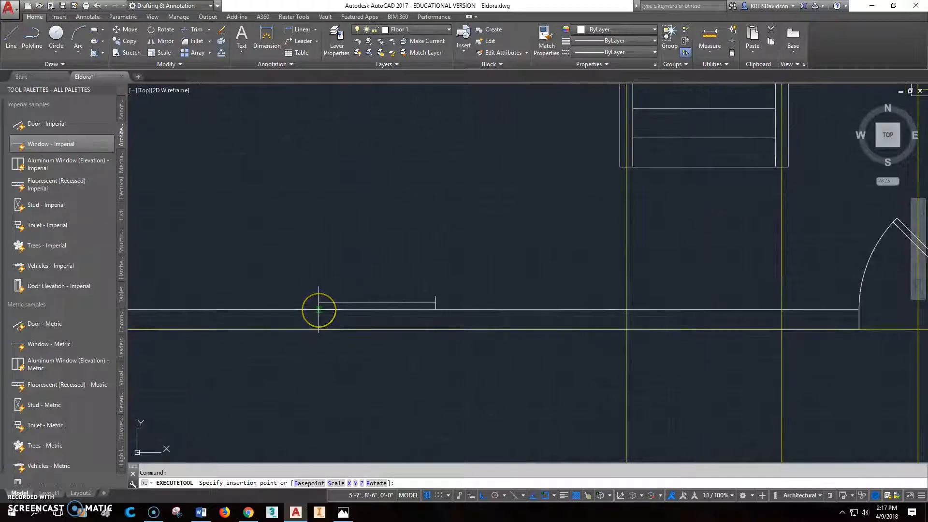
click(318, 309)
click(393, 302)
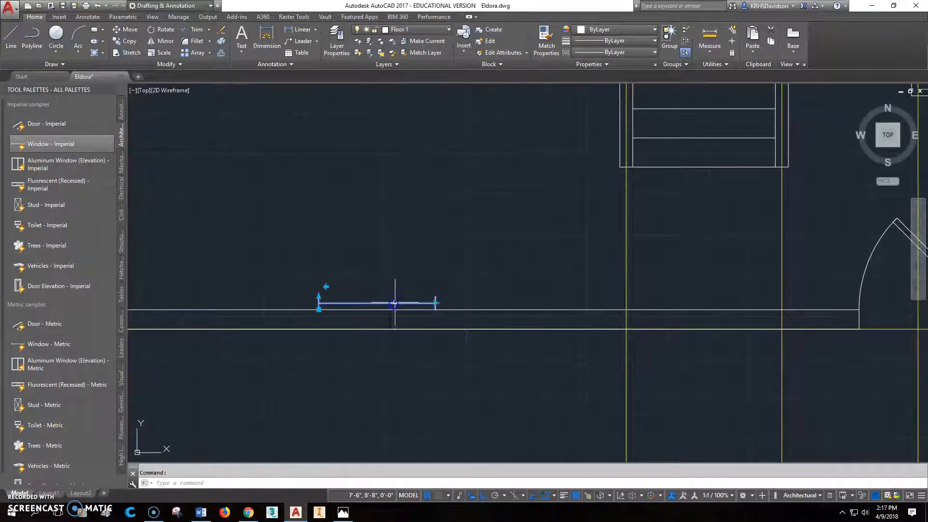
click(436, 303)
click(533, 299)
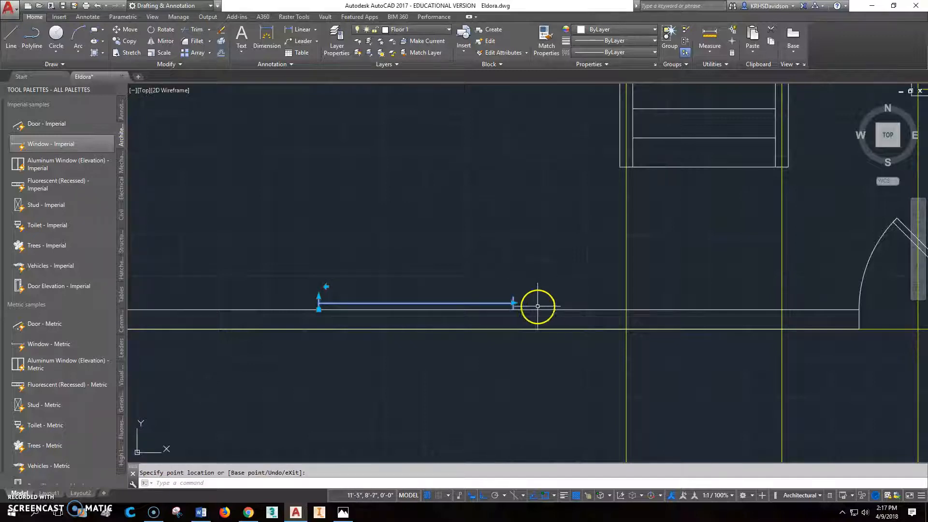
scroll(538, 306, down, 2)
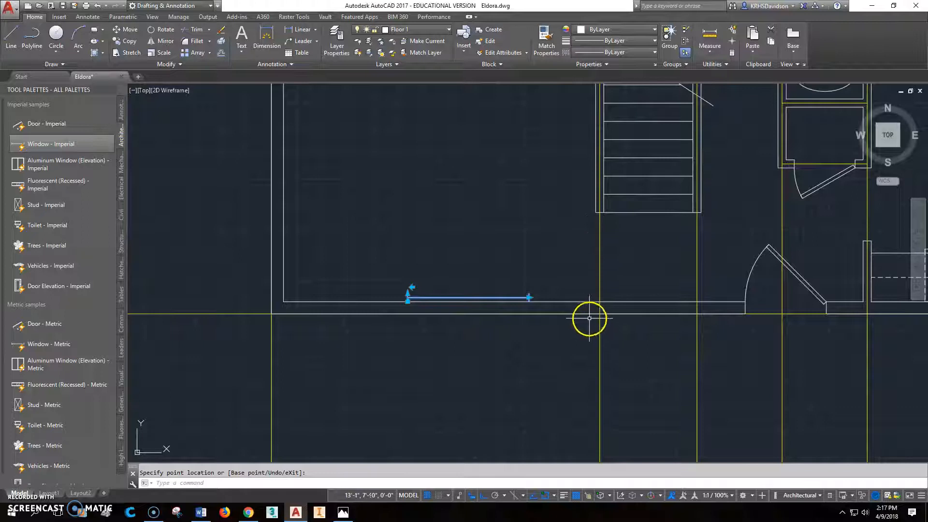
key(Escape)
Step: Draw a helper line inside the lower wall from the construction line beside the stairs, perpendicular to the house's left exterior edge
text(l)
key(Return)
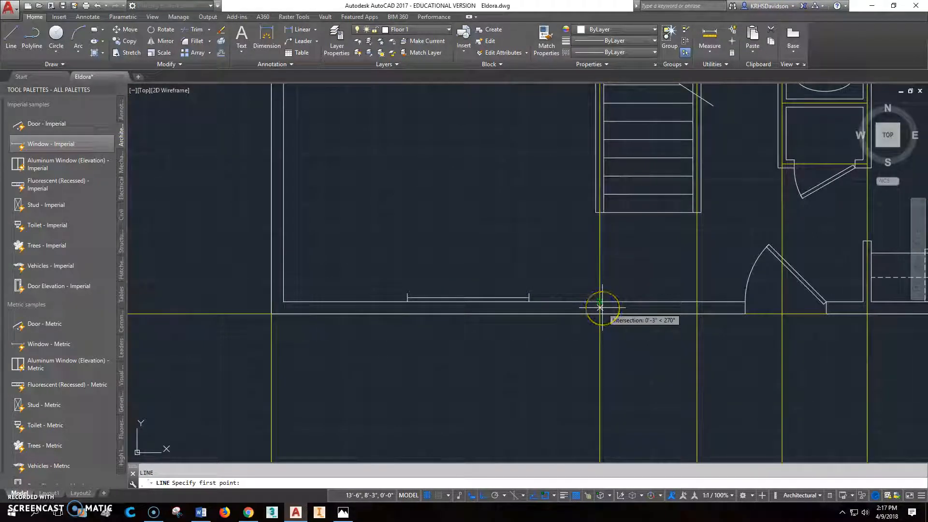
shift+right_click(600, 308)
click(628, 272)
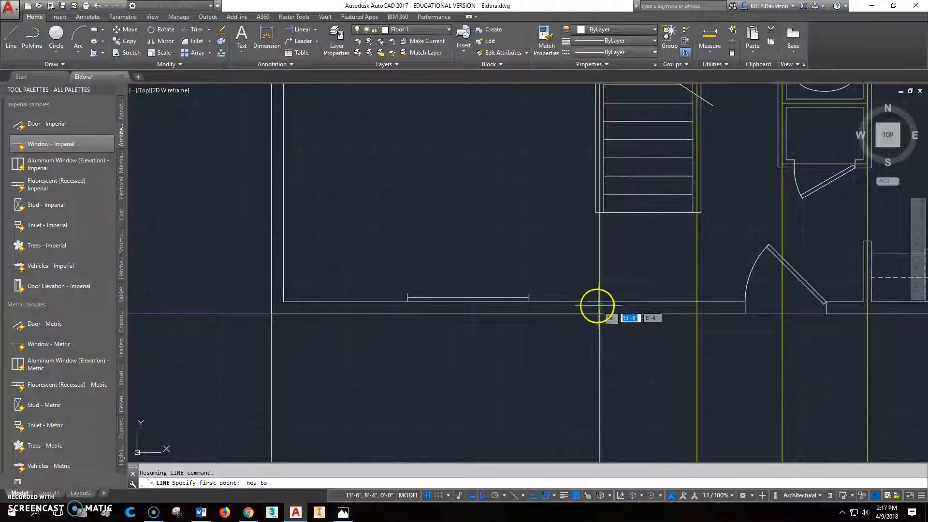
click(600, 307)
shift+right_click(447, 308)
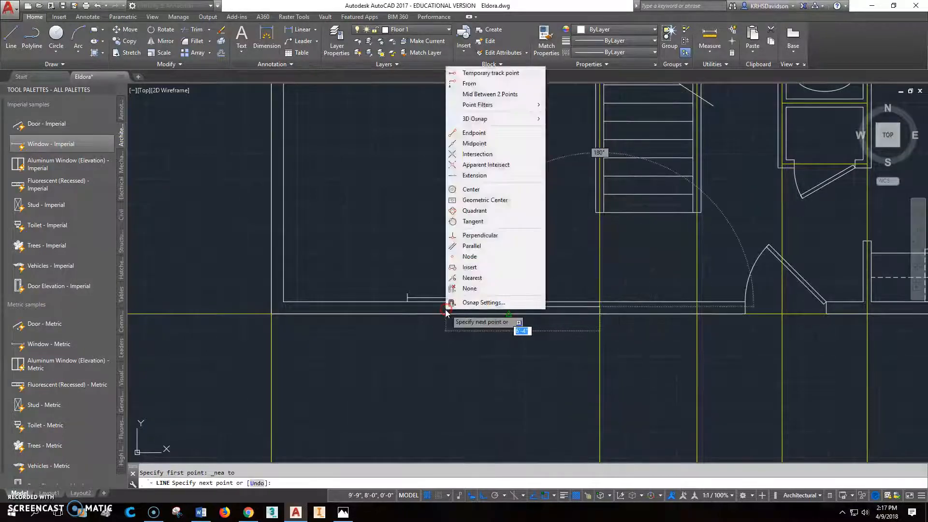
click(468, 237)
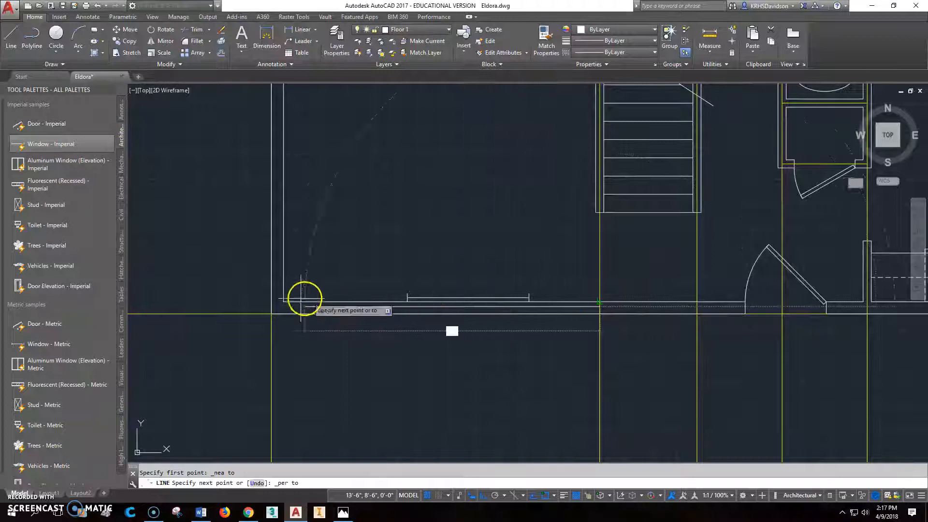
click(268, 308)
key(Escape)
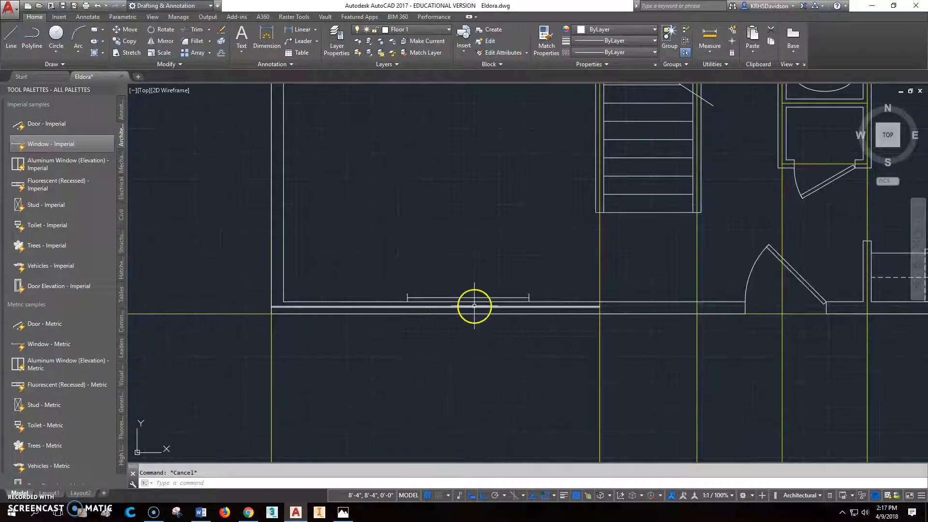
Step: Move the window onto the helper line so its middle sits at the line's midpoint
key(Return)
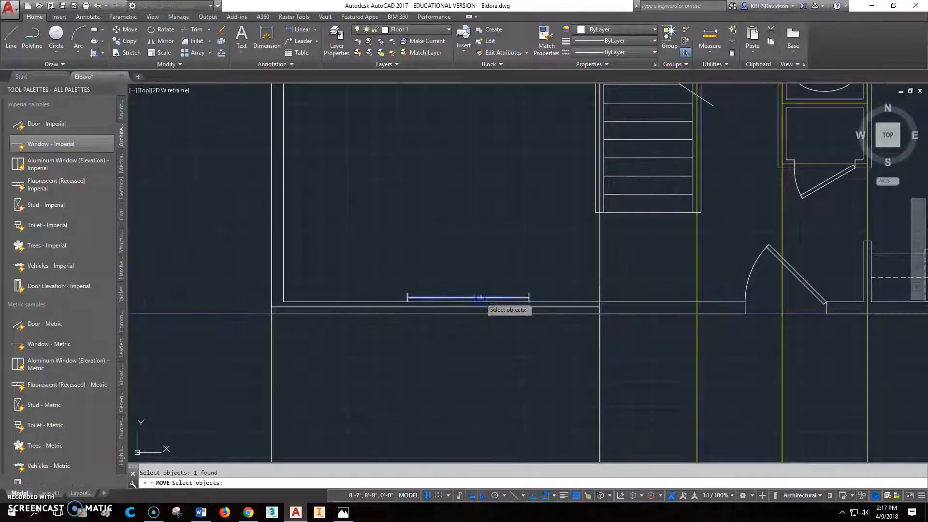
key(Return)
click(446, 306)
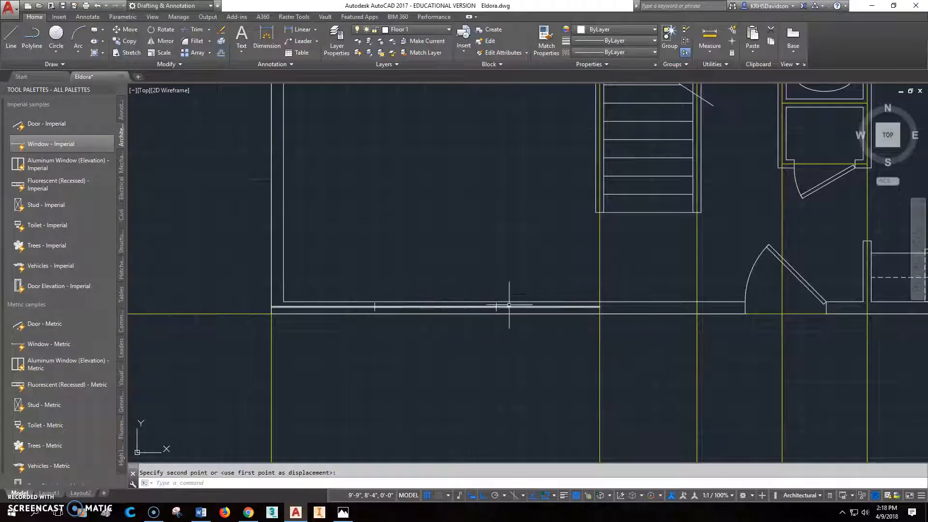
Step: Stretch the window's depth to match the thickness of the lower wall
scroll(500, 313, up, 5)
click(495, 262)
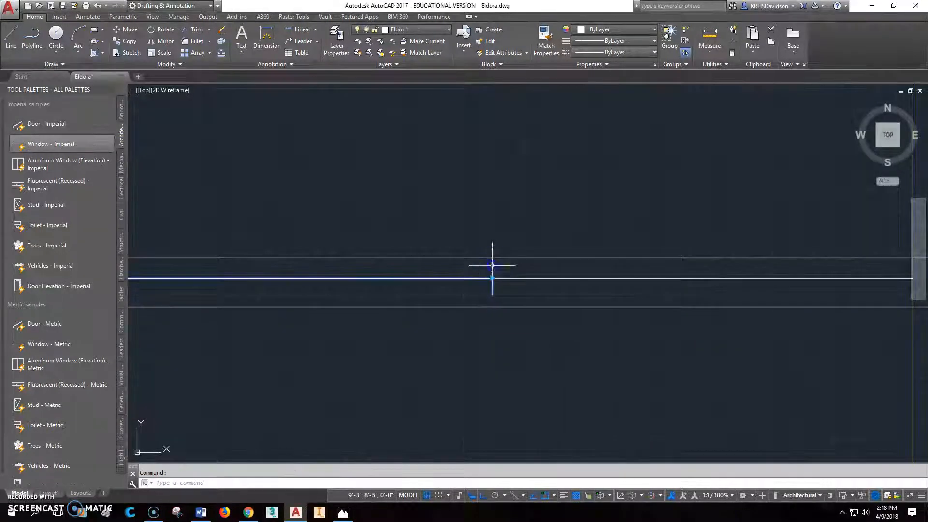
scroll(497, 271, down, 4)
scroll(306, 274, up, 5)
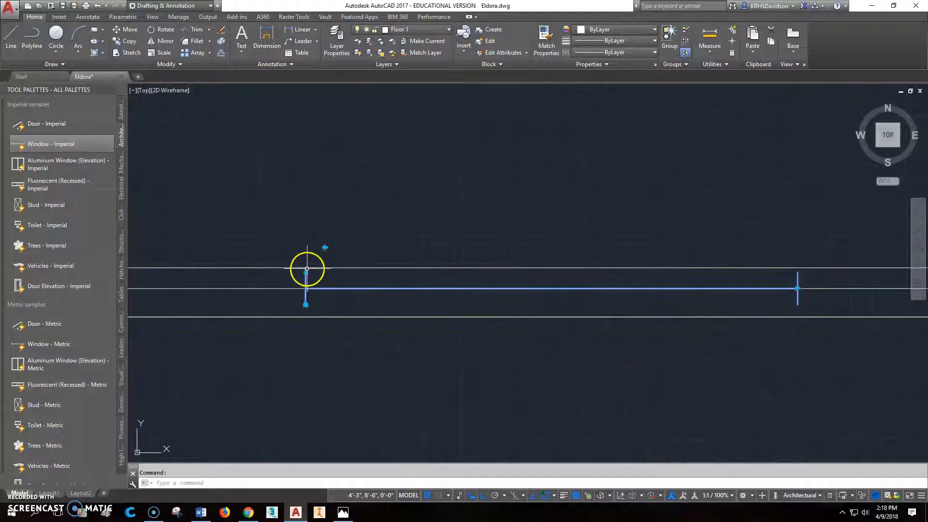
click(307, 270)
click(306, 252)
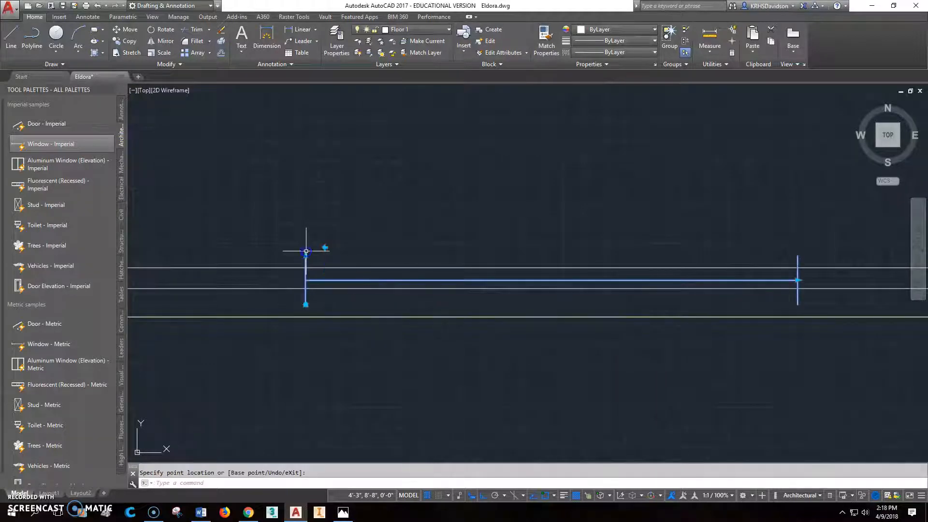
key(Escape)
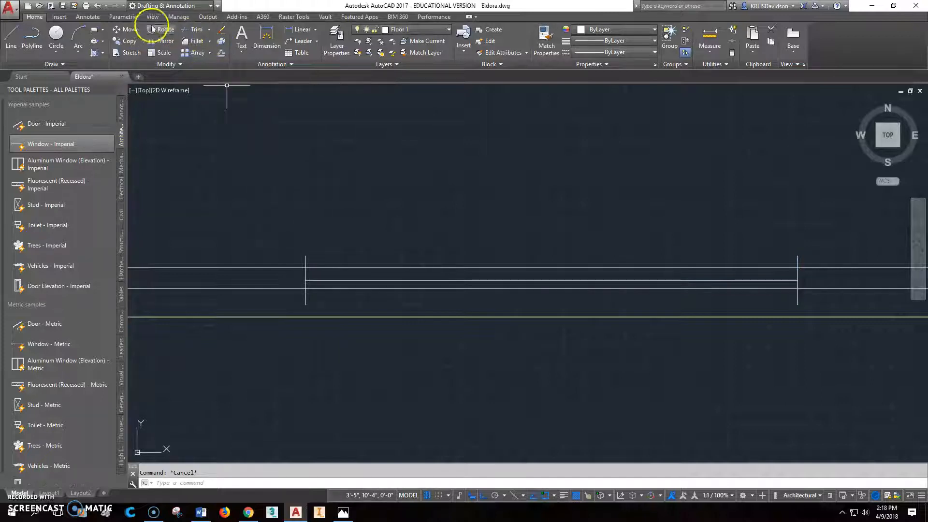
Step: Move the window to fit flush between the two wall faces, and delete the helper line
click(131, 32)
click(306, 261)
key(Return)
click(307, 266)
click(295, 291)
key(Delete)
Step: Insert another Window - Imperial block where the construction line left of the front door crosses the wall's outer face
scroll(739, 281, down, 2)
middle_drag(779, 325, 534, 300)
scroll(537, 301, down, 1)
scroll(586, 310, down, 2)
middle_drag(669, 321, 529, 292)
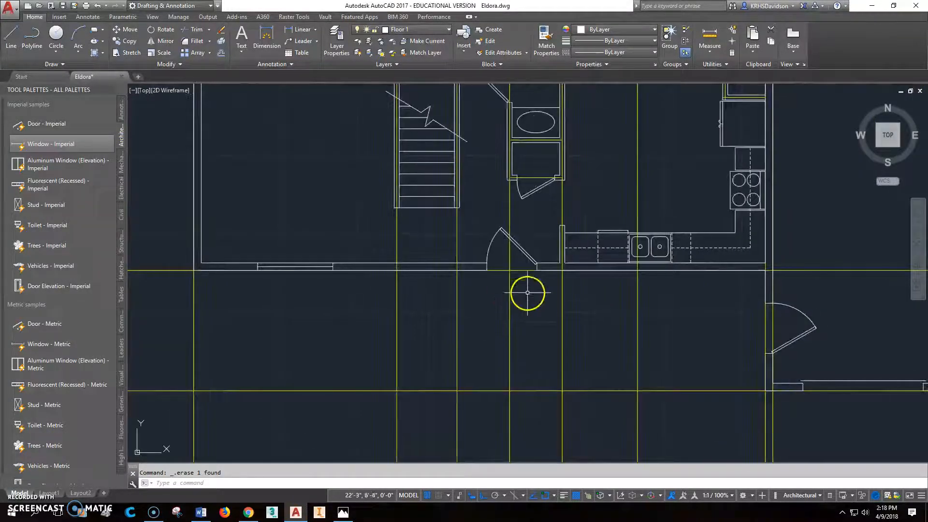
scroll(529, 292, up, 2)
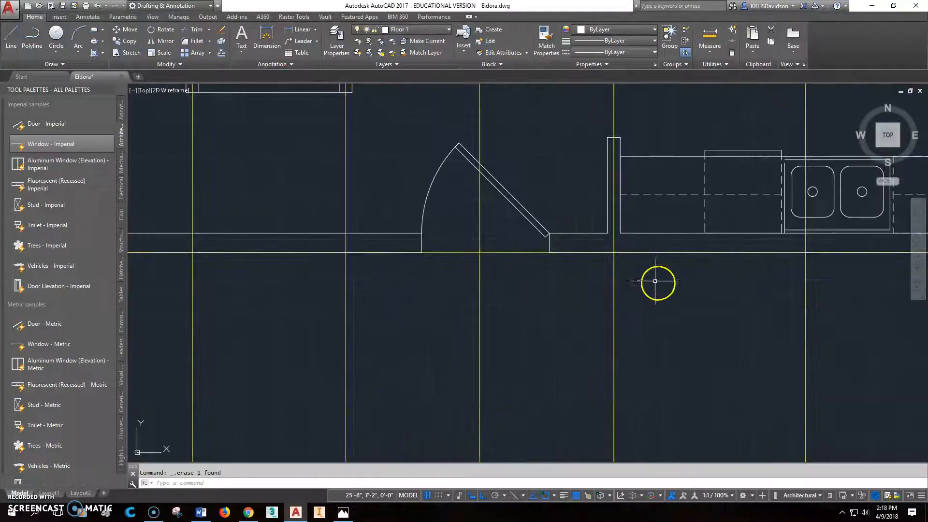
click(51, 143)
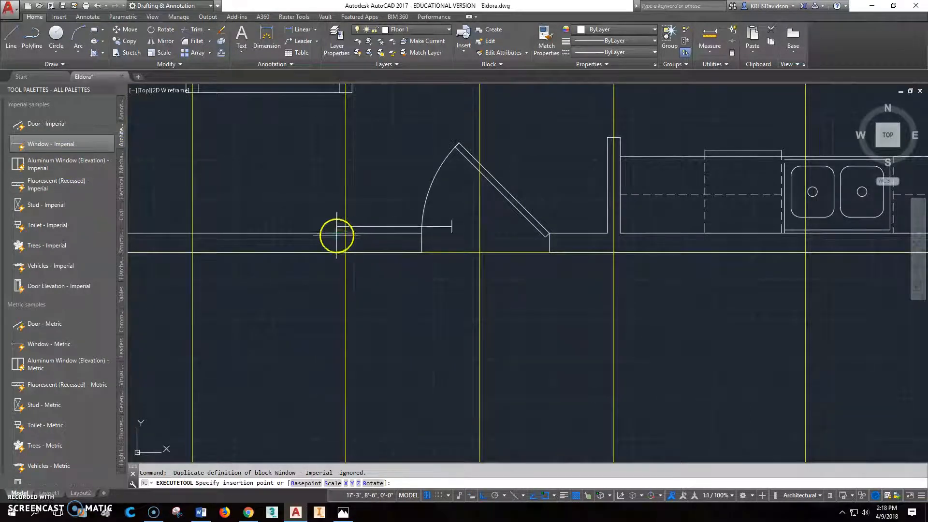
click(346, 252)
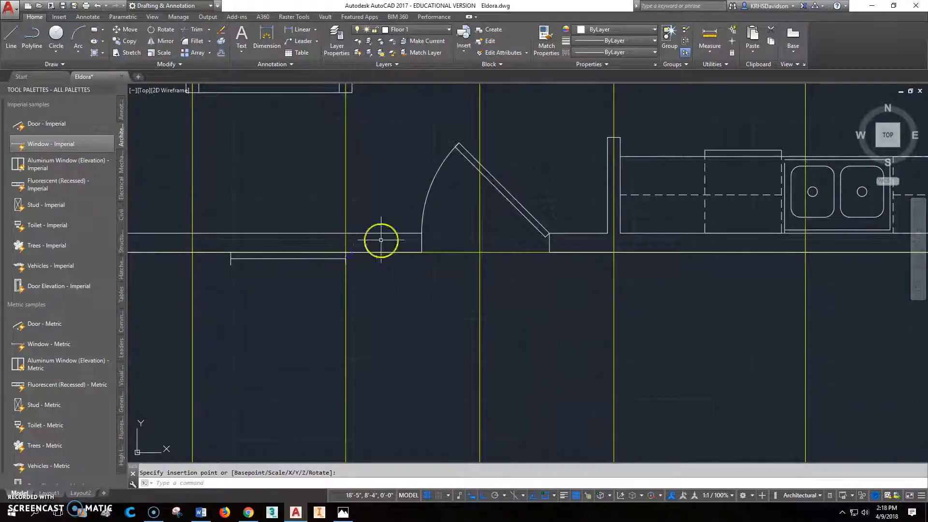
Step: Rotate the new window 180° about its end on the construction line
click(164, 33)
click(328, 258)
right_click(347, 256)
click(347, 254)
text(180)
key(Return)
Step: Set the new window's width to 1' and stretch its depth to match the wall thickness
click(441, 246)
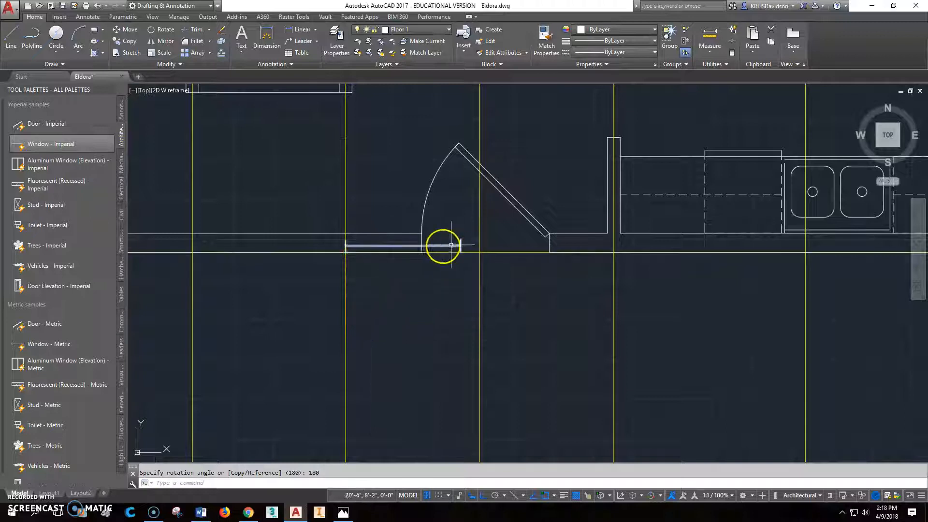
click(461, 246)
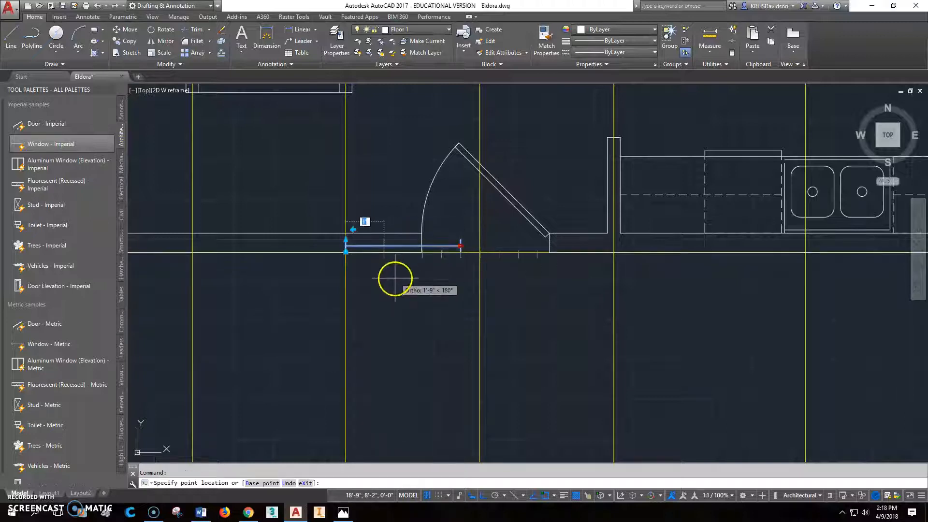
scroll(379, 264, up, 4)
key(Escape)
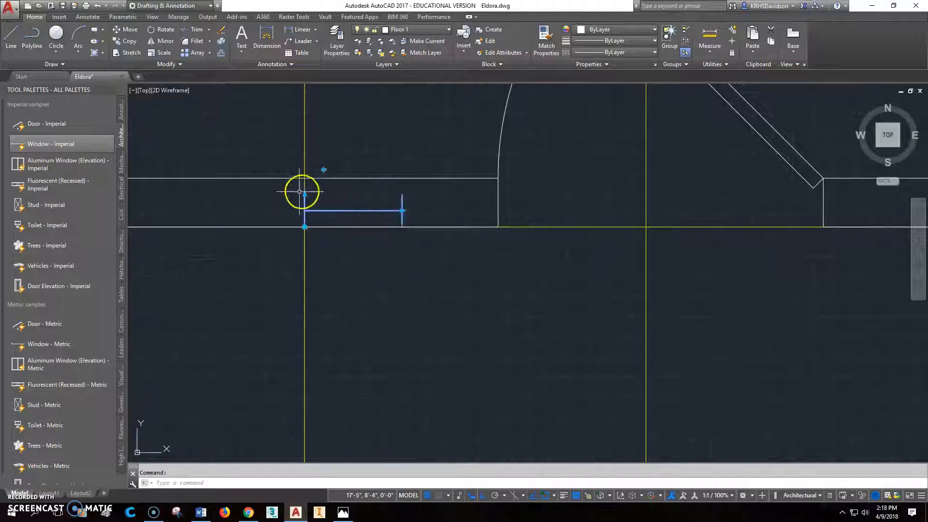
click(305, 194)
key(Escape)
key(Escape)
Step: Move the narrow window by its upper right corner to the adjacent corner of the front door opening
click(128, 29)
click(391, 202)
key(Return)
click(402, 178)
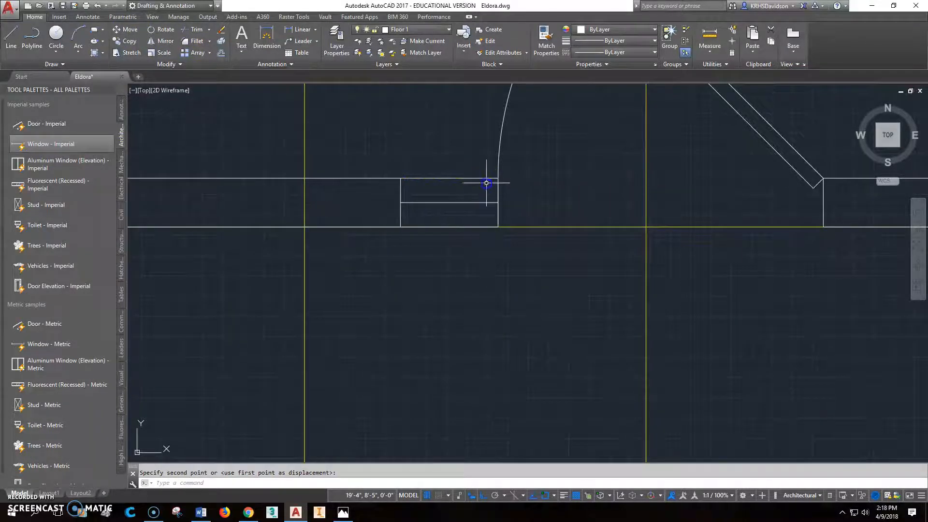
Step: Move the narrow window 2" to the left, away from the front door opening
key(Return)
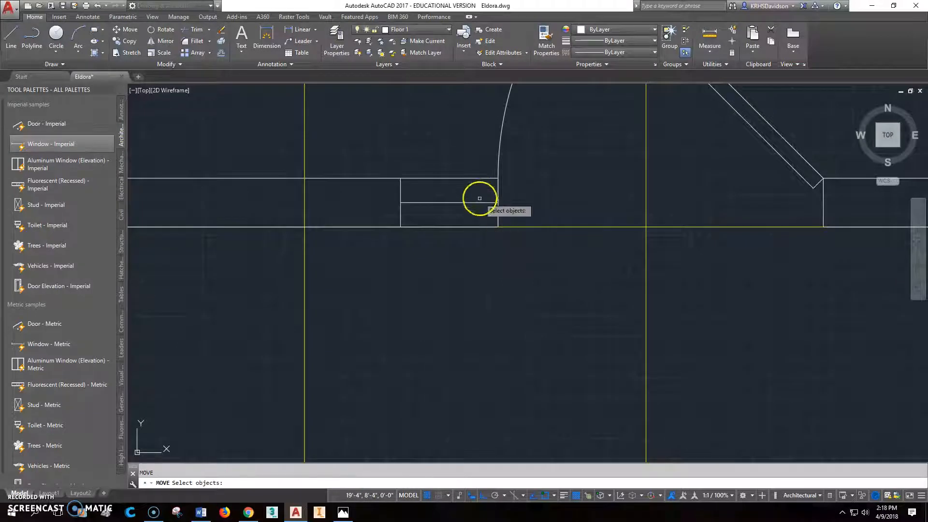
click(479, 202)
key(Return)
click(549, 304)
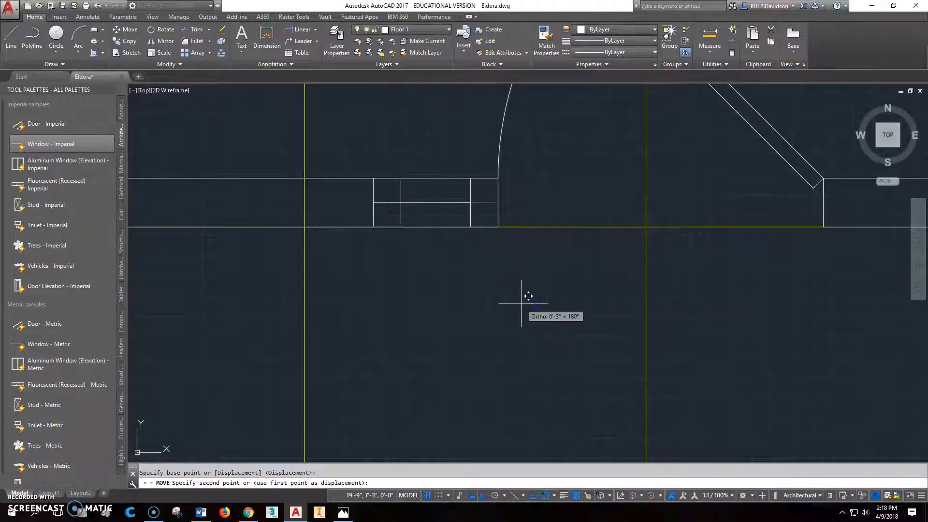
text(2)
key(Return)
Step: Try to mirror the narrow window about the vertical construction line crossing the front door opening, keeping the original
scroll(521, 304, down, 3)
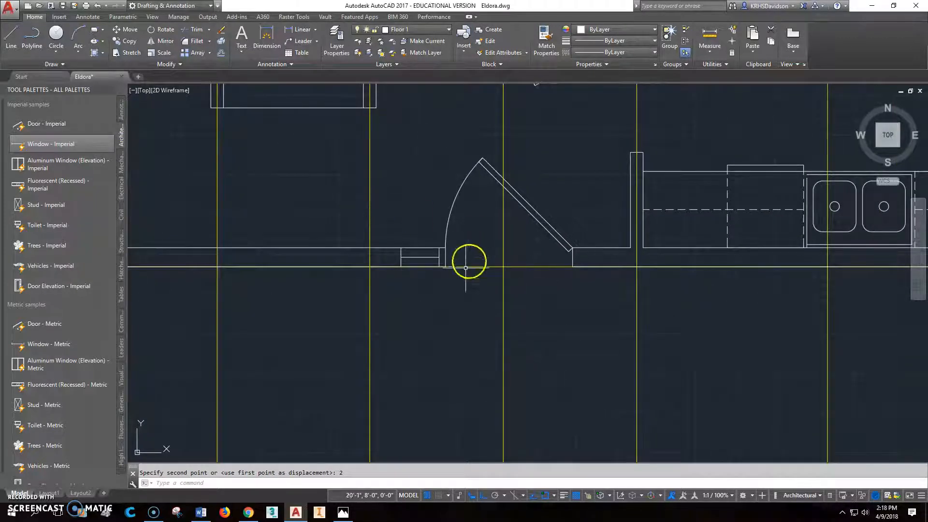
click(166, 43)
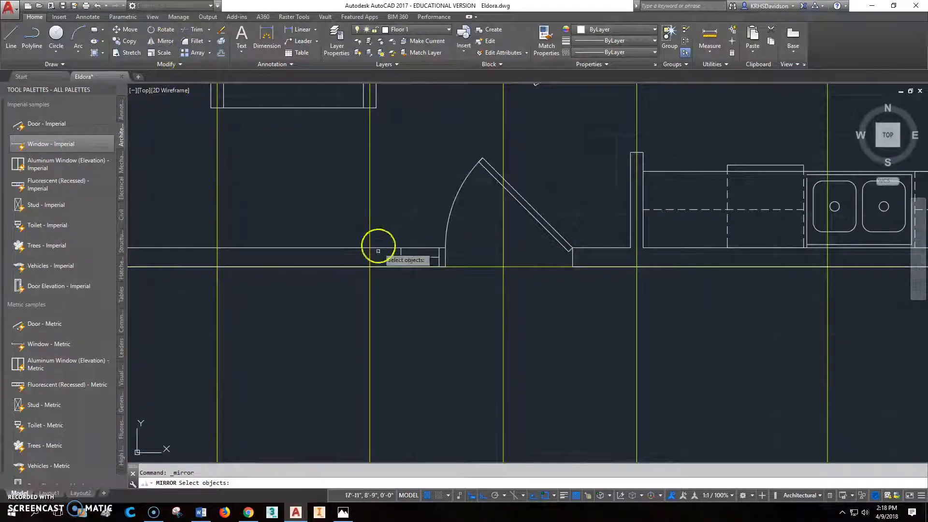
click(420, 258)
key(Return)
click(503, 267)
click(518, 335)
right_click(521, 340)
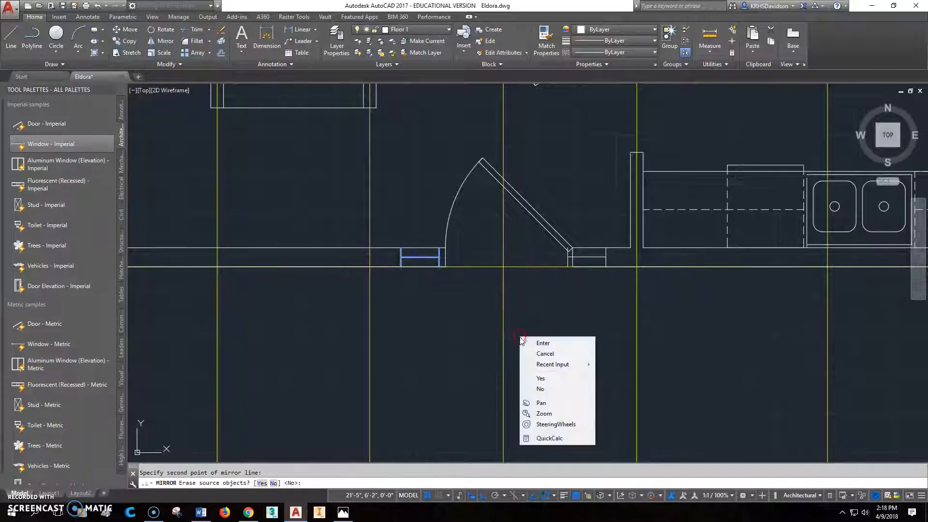
click(553, 344)
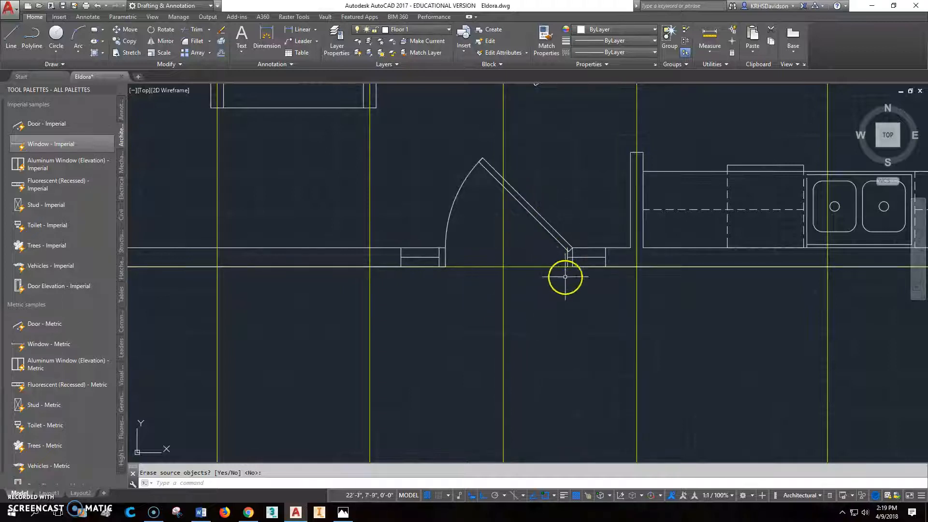
Step: Erase the mirrored window copy at the hinge side of the front door
scroll(523, 263, down, 2)
scroll(549, 267, down, 2)
scroll(464, 209, up, 3)
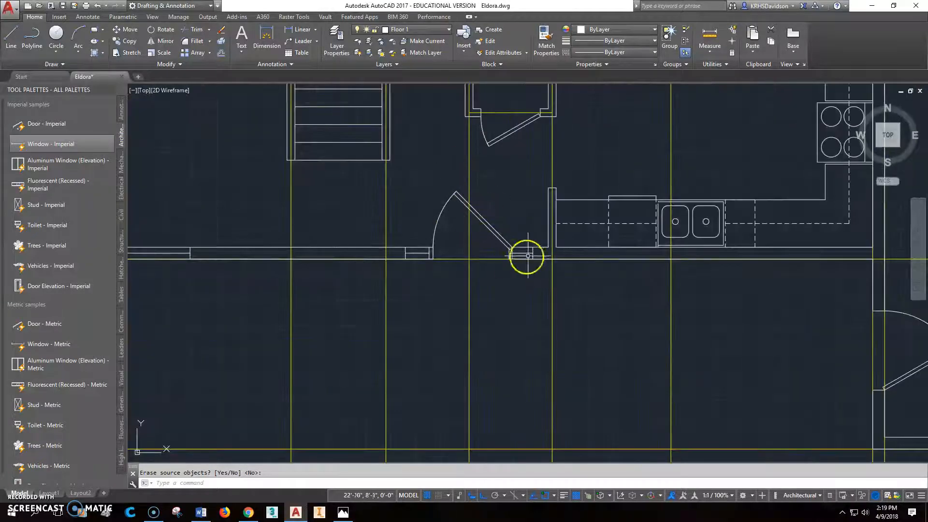
scroll(527, 251, up, 2)
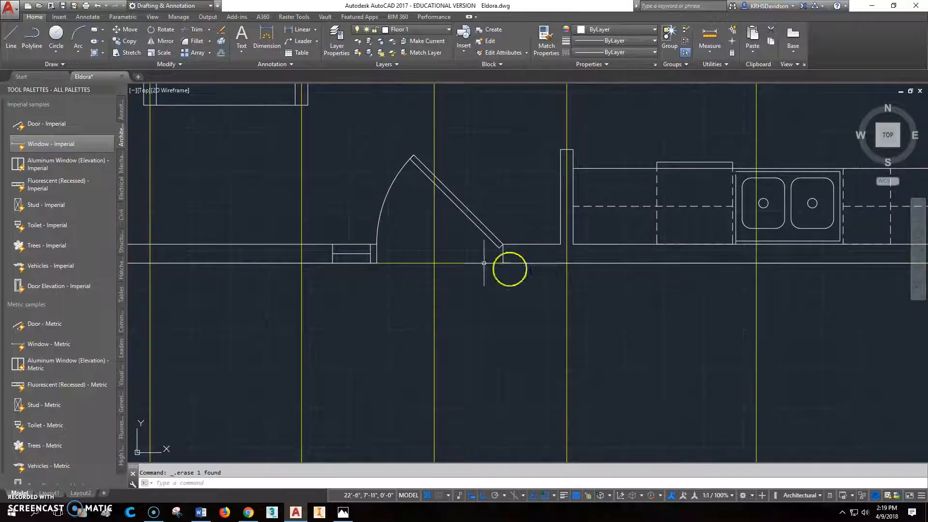
Step: Draw a horizontal helper line across the front door opening between the midpoints of its two jambs
text(l)
key(Return)
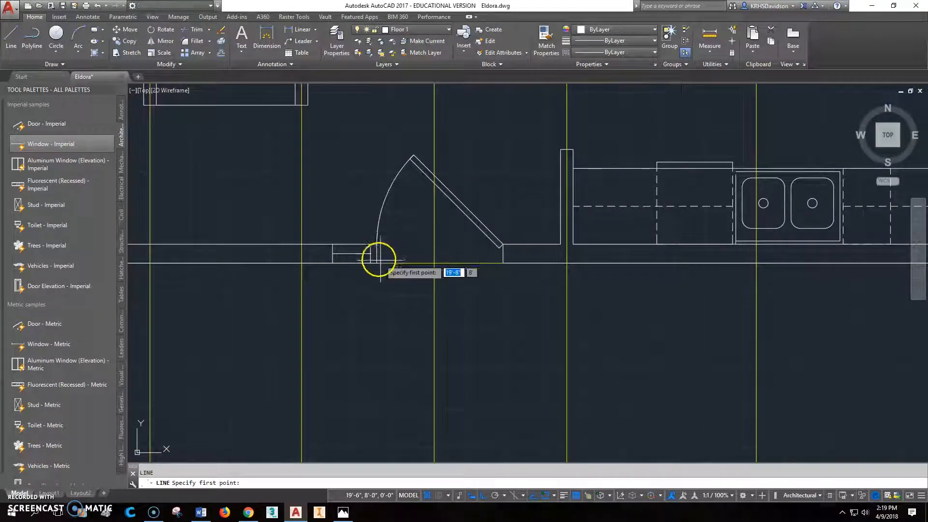
click(377, 253)
click(502, 254)
key(Escape)
Step: Mirror the narrow window about a vertical axis through the helper line's midpoint, keeping the original, and erase the helper line
click(167, 46)
click(361, 253)
key(Return)
click(442, 252)
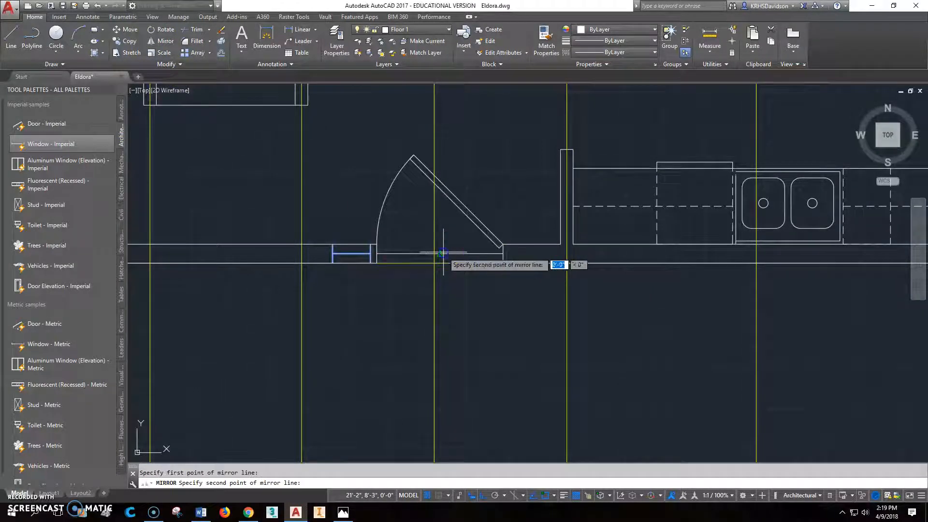
click(462, 325)
right_click(462, 327)
click(477, 334)
click(447, 253)
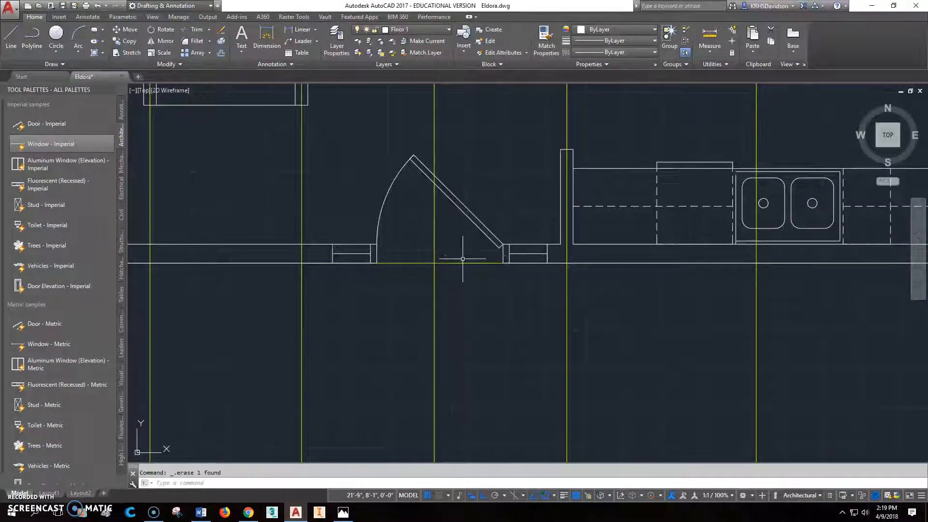
Step: Check the kitchen window's position on the main floor plan image in Photos, and return to the AutoCAD drawing
scroll(520, 251, up, 3)
scroll(516, 256, down, 6)
middle_drag(647, 290, 463, 270)
scroll(460, 246, up, 4)
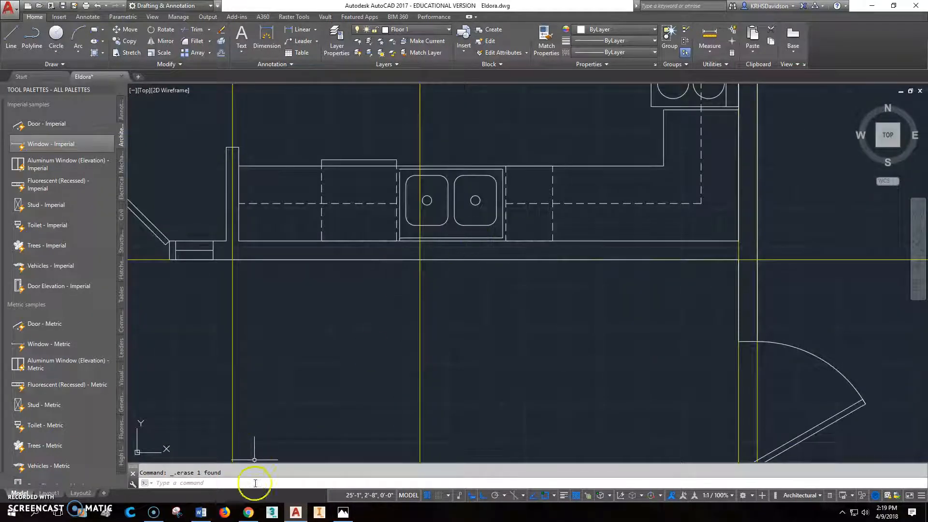
click(343, 513)
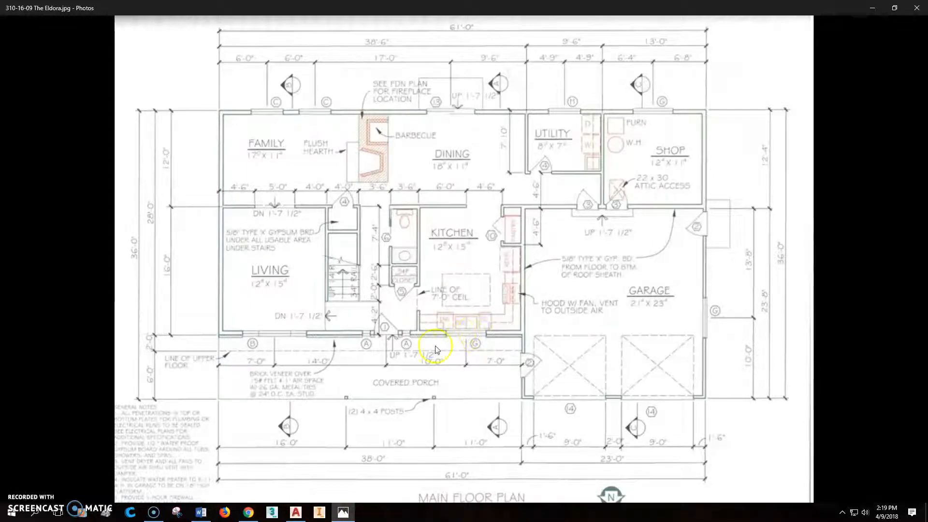
click(296, 513)
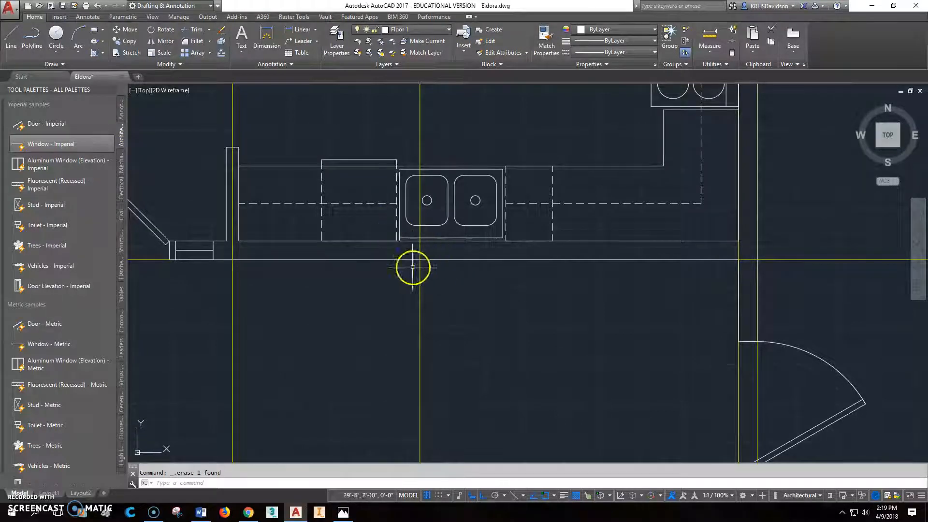
Step: Draw a vertical helper line from the midpoint of the kitchen sink's wall-side edge perpendicular to the outer wall line
key(l)
key(Return)
click(445, 238)
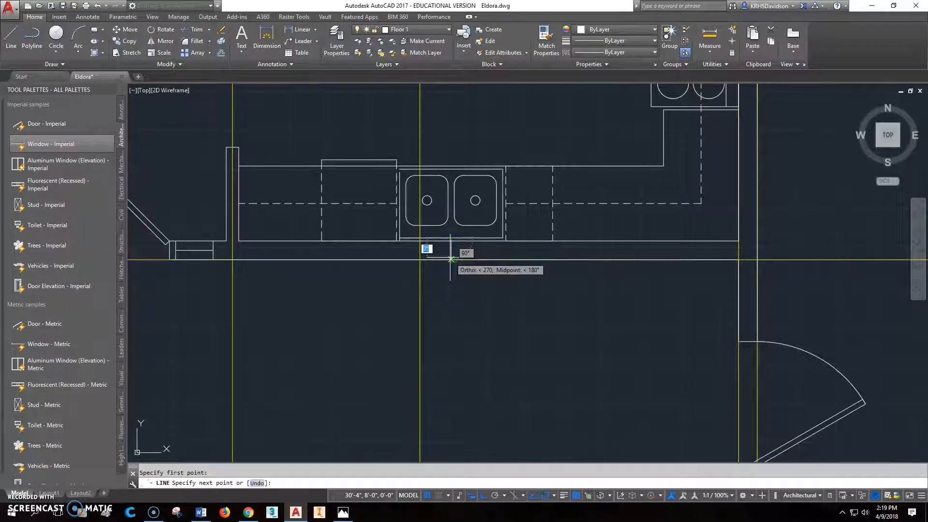
scroll(445, 260, up, 2)
shift+right_click(444, 260)
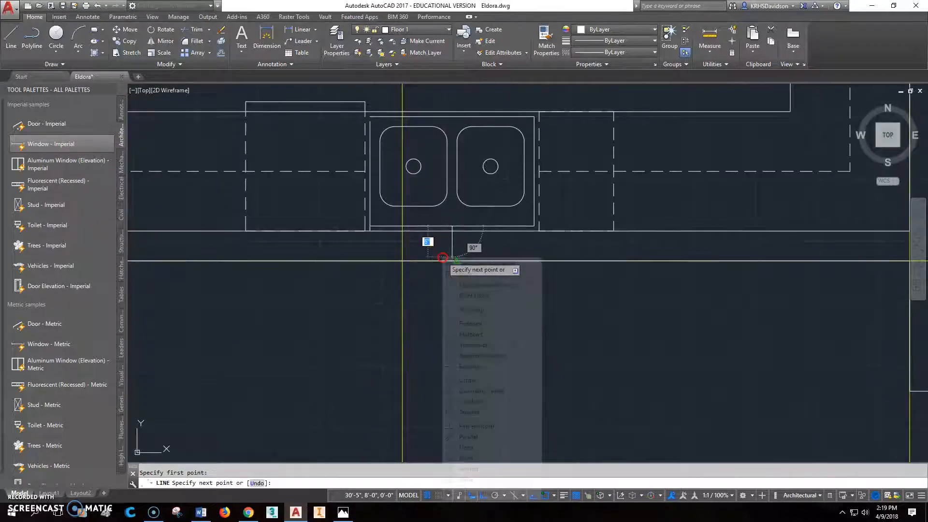
click(487, 426)
key(Escape)
Step: Insert a Window - Imperial block upright at the lower end of the sink's helper line
click(25, 143)
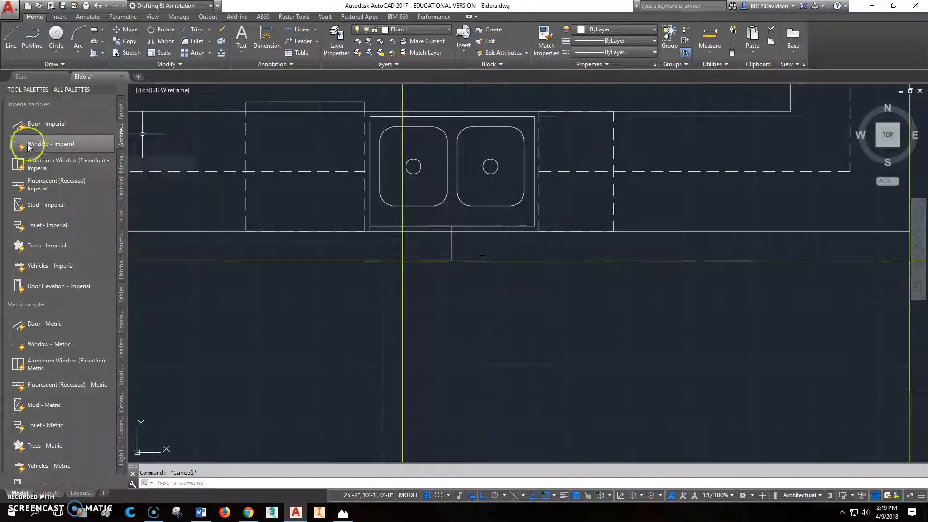
click(453, 261)
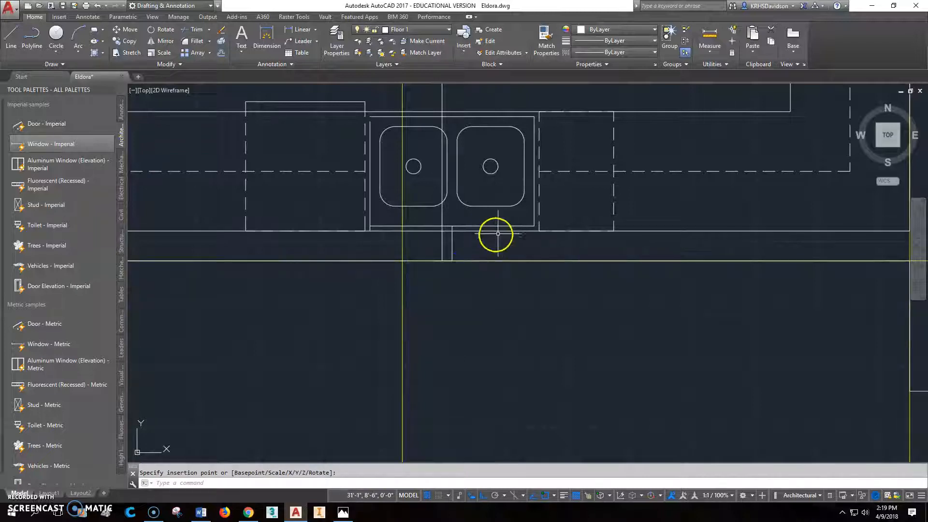
click(445, 245)
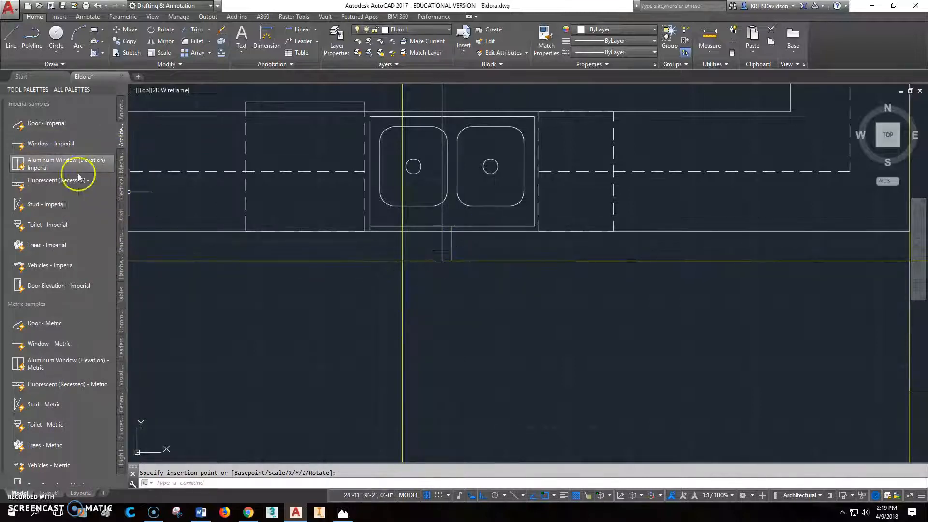
Step: Insert a horizontal Window - Imperial block at the helper line's lower end and increase its depth to match the wall thickness
click(34, 143)
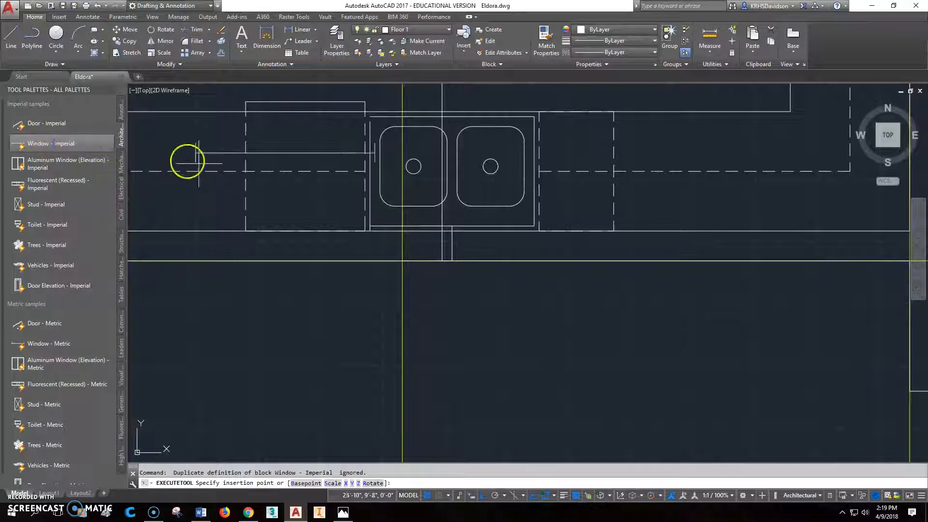
click(450, 260)
click(298, 270)
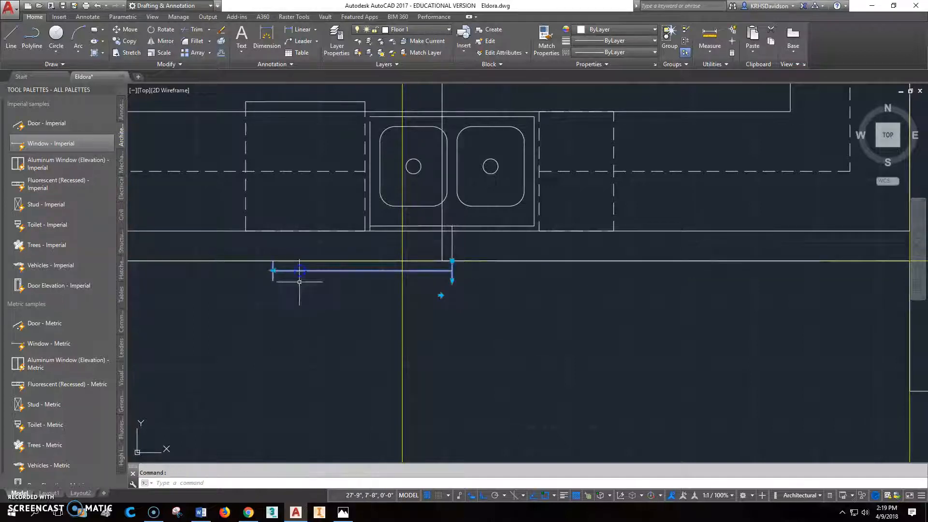
click(453, 280)
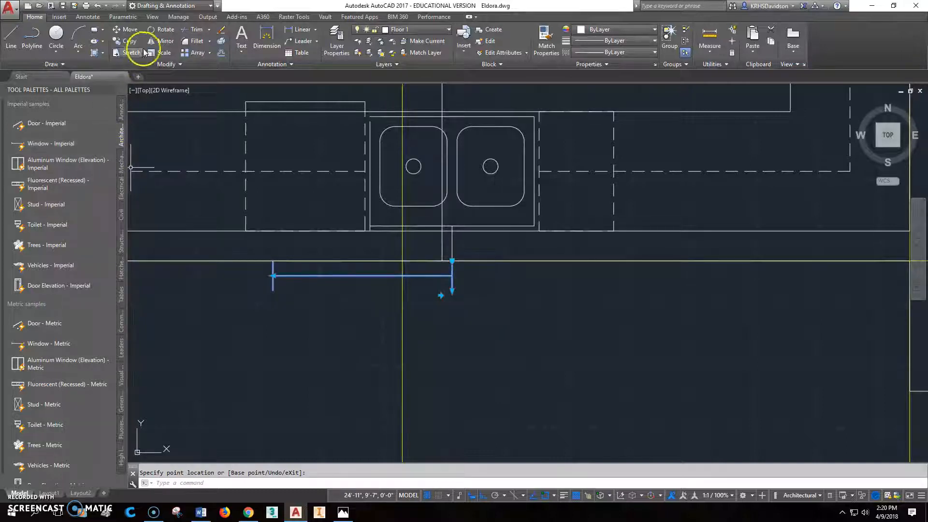
Step: Rotate the horizontal window 180 degrees about its insertion point so that it lies inside the kitchen wall
click(160, 29)
click(452, 266)
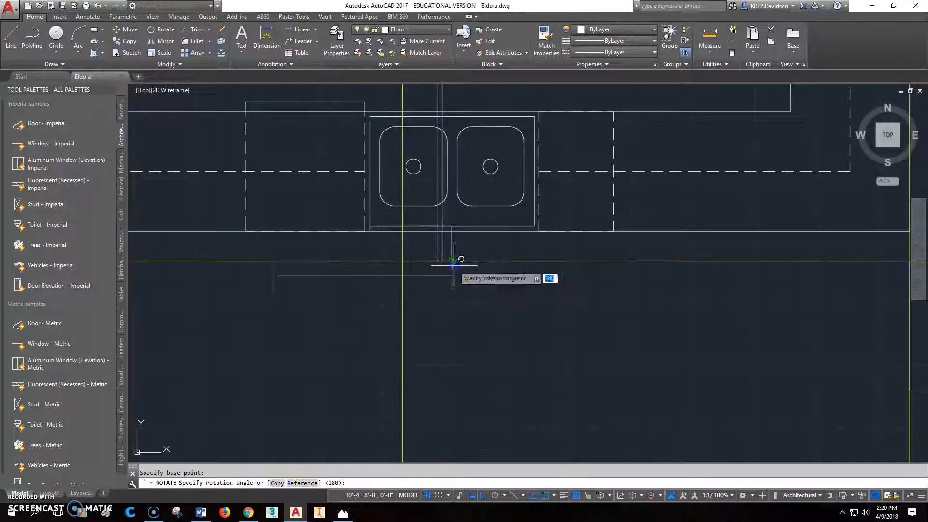
text(180)
key(Return)
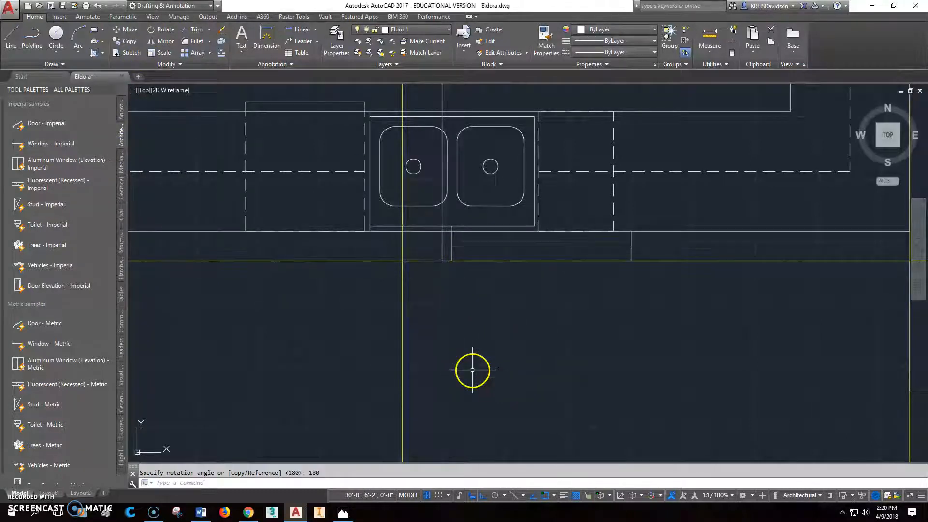
Step: Widen the kitchen window toward the garage by two of its preset width increments
middle_drag(516, 315, 437, 304)
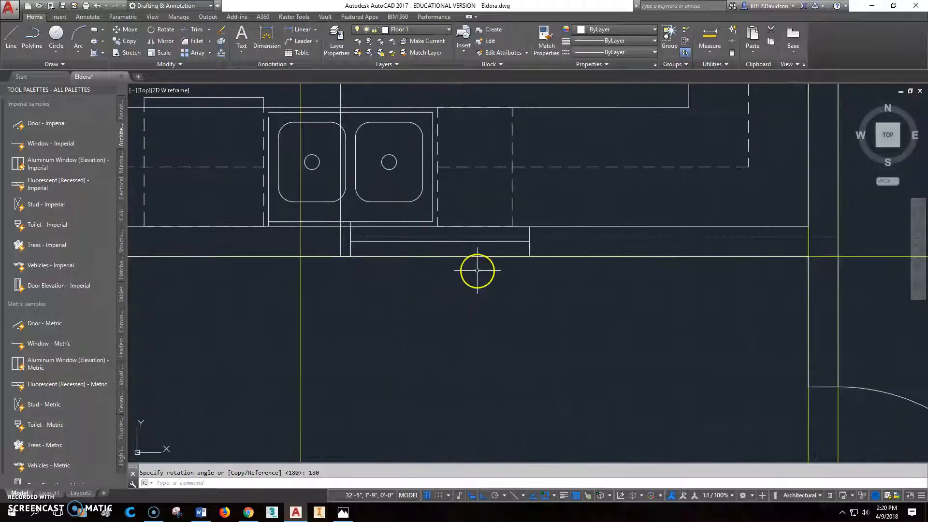
click(450, 242)
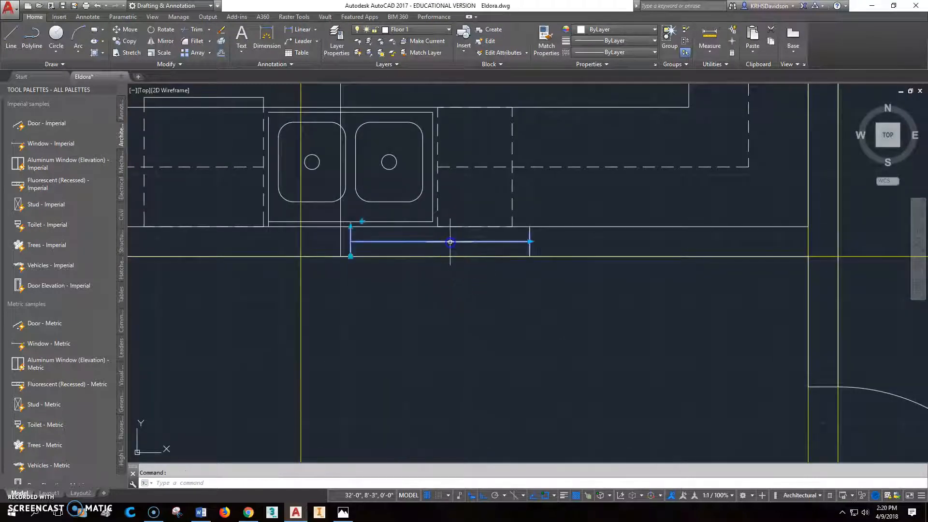
click(530, 241)
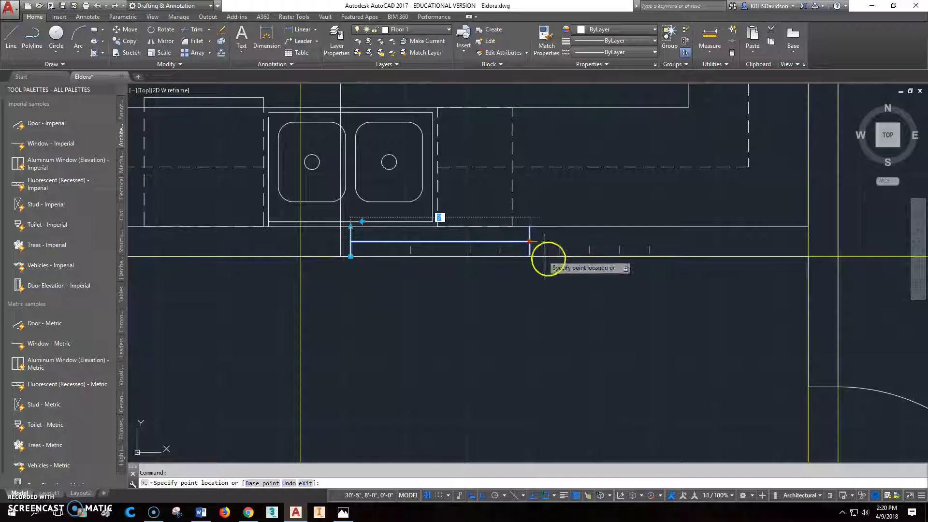
click(546, 276)
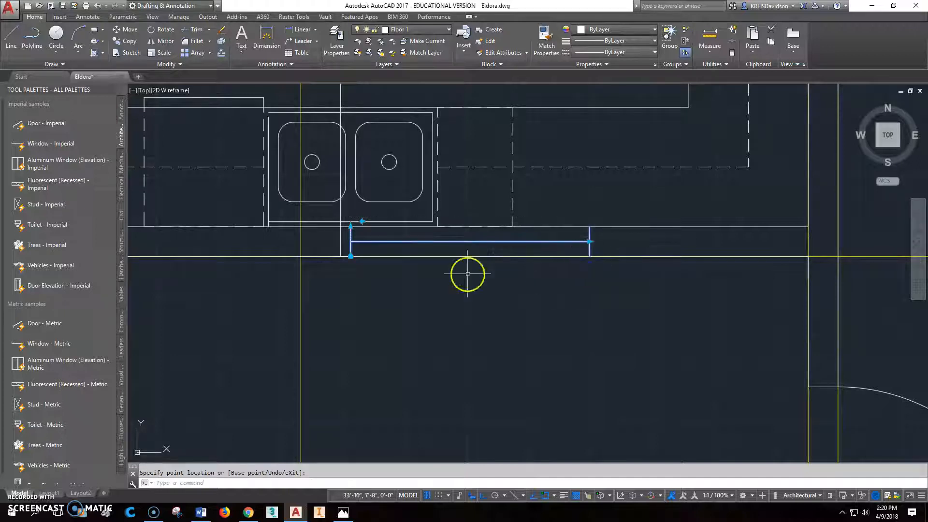
key(Escape)
Step: Try to move the kitchen window by its midpoint onto the sink's vertical helper line
click(130, 30)
click(473, 243)
key(Return)
click(475, 243)
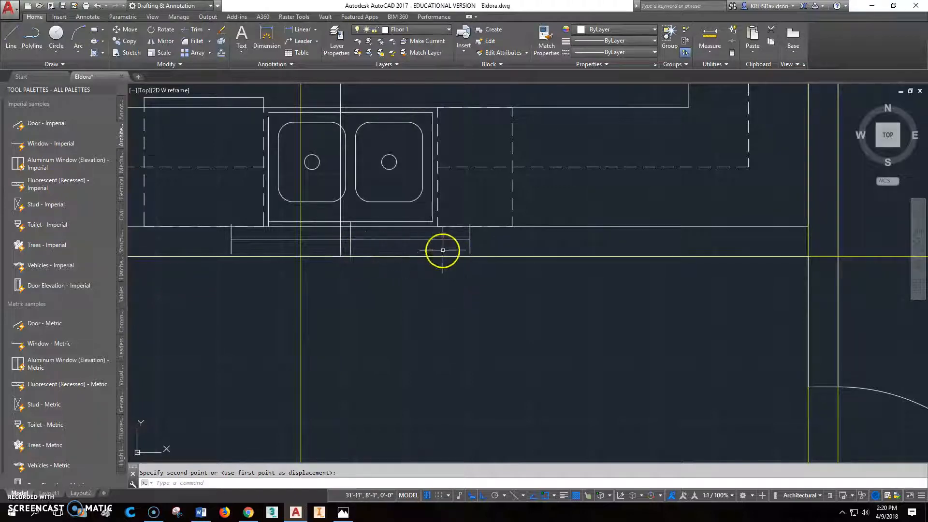
key(Escape)
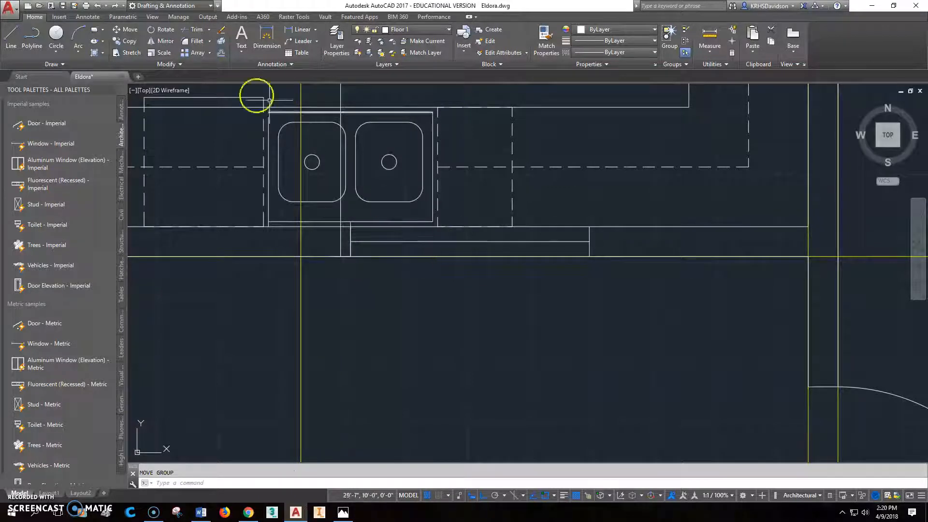
Step: Move the kitchen window from its midpoint perpendicular to the sink's helper line, keeping it within the wall, and erase the helper line
click(137, 31)
click(497, 240)
key(Return)
click(495, 241)
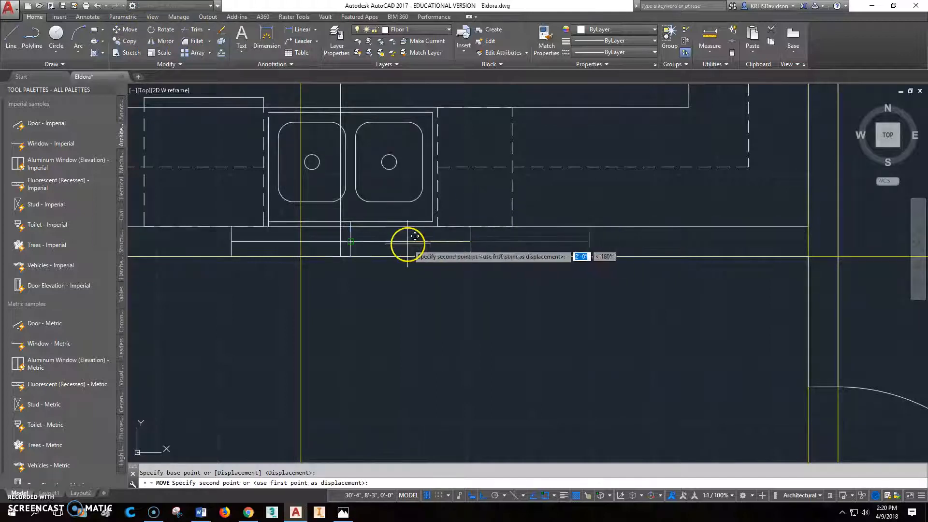
shift+right_click(381, 245)
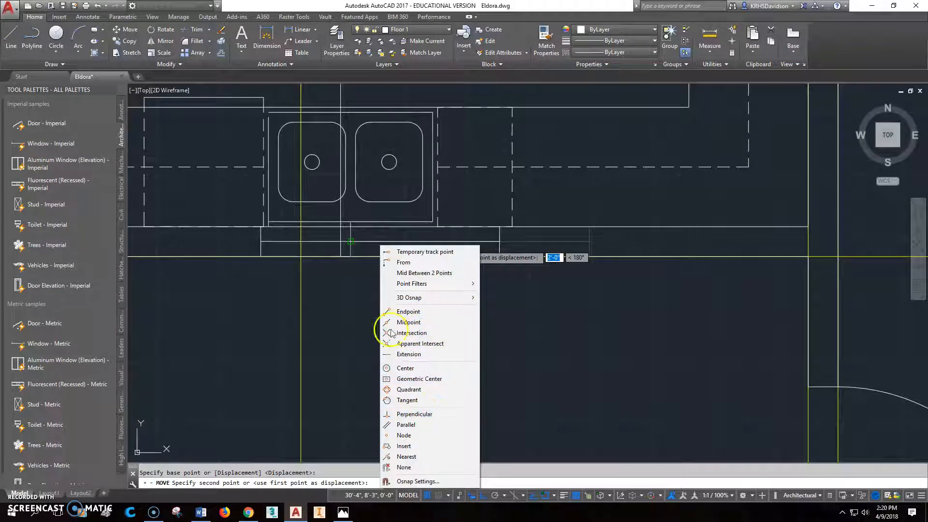
click(416, 413)
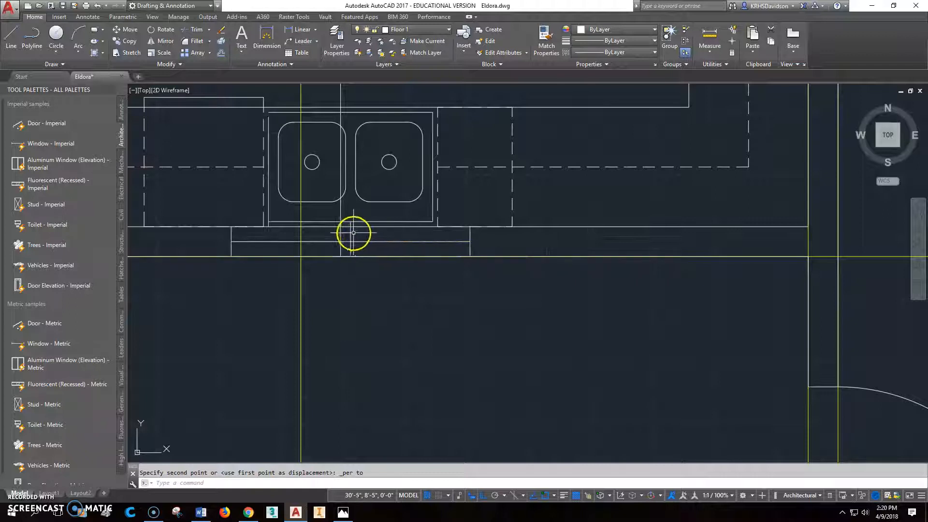
click(351, 234)
middle_drag(456, 281, 485, 293)
scroll(557, 200, up, 2)
scroll(557, 200, down, 2)
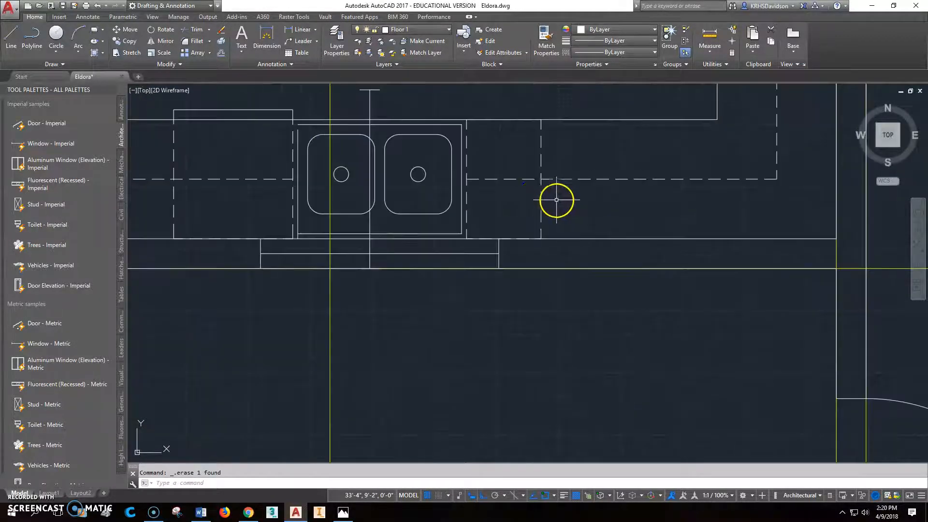
Step: Draw a vertical line from the inner corner of the kitchen window's west end perpendicular to the dashed cabinet line
click(495, 180)
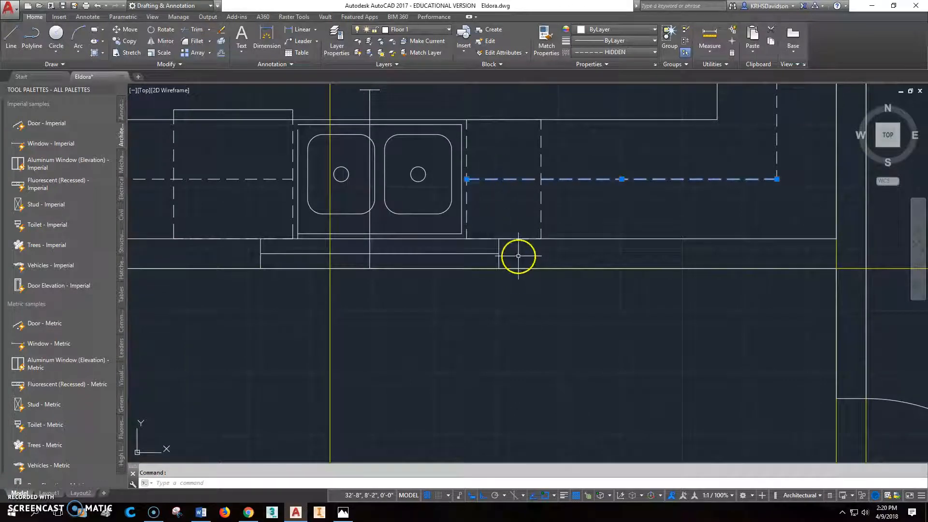
key(Escape)
key(l)
key(Return)
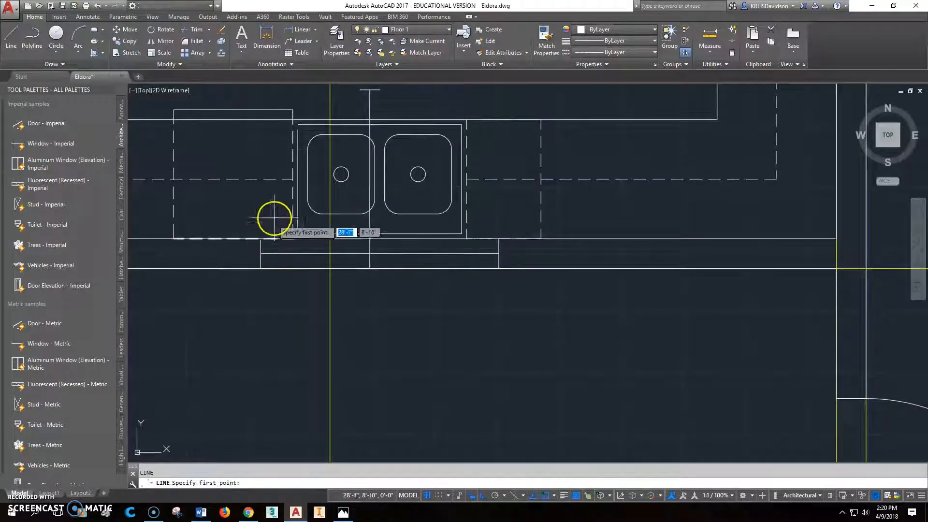
click(260, 237)
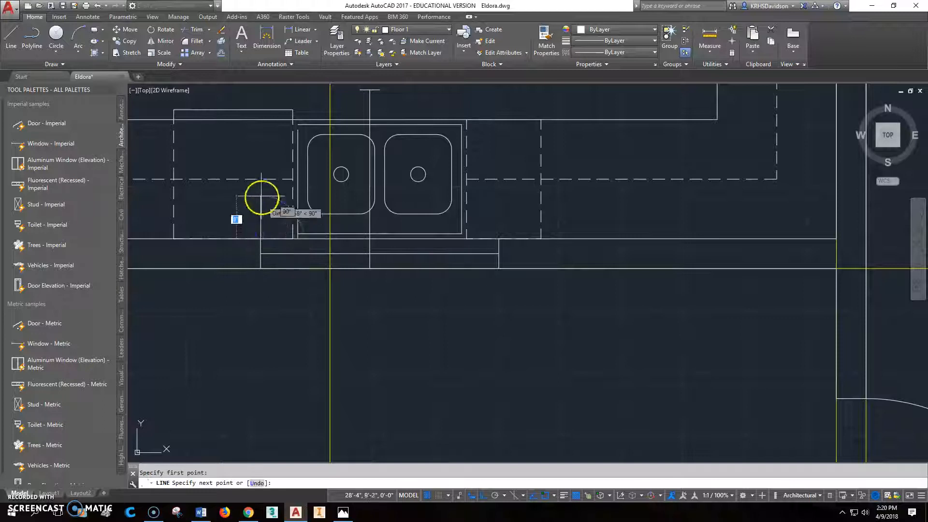
shift+right_click(265, 192)
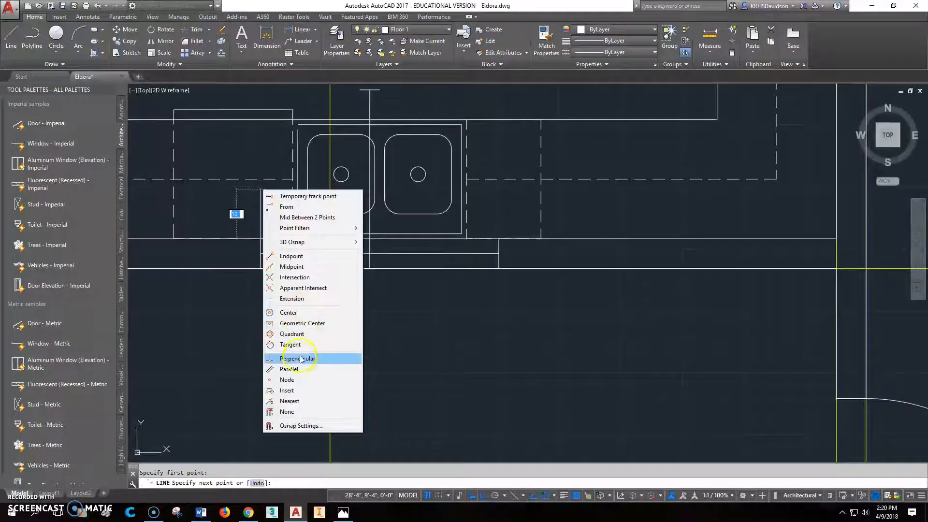
click(293, 358)
click(265, 178)
key(Escape)
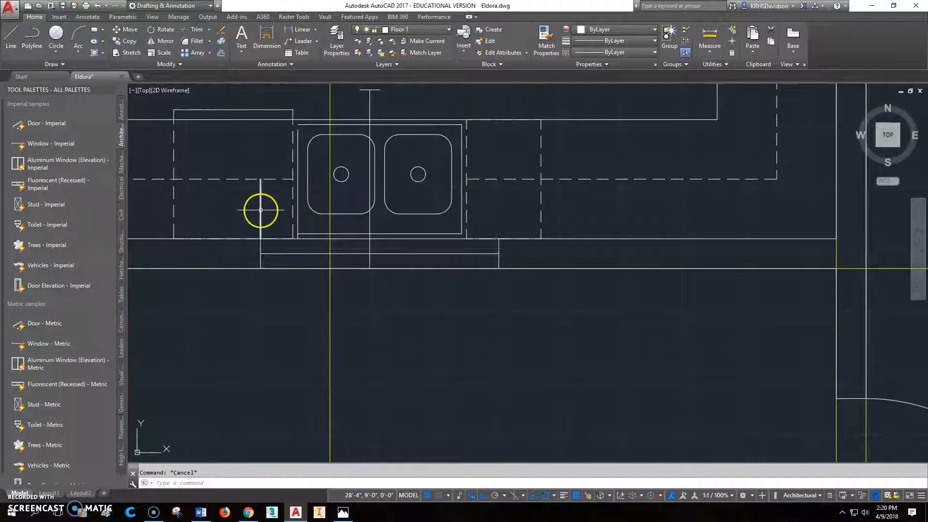
Step: Move the new vertical line 2" west, away from the kitchen window
click(417, 31)
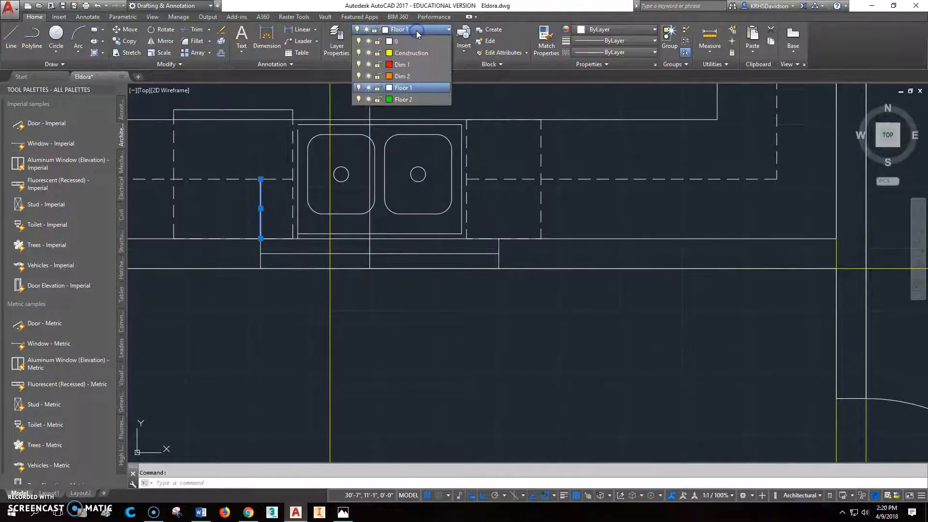
key(Escape)
text(m)
key(Return)
click(261, 210)
key(Return)
click(267, 317)
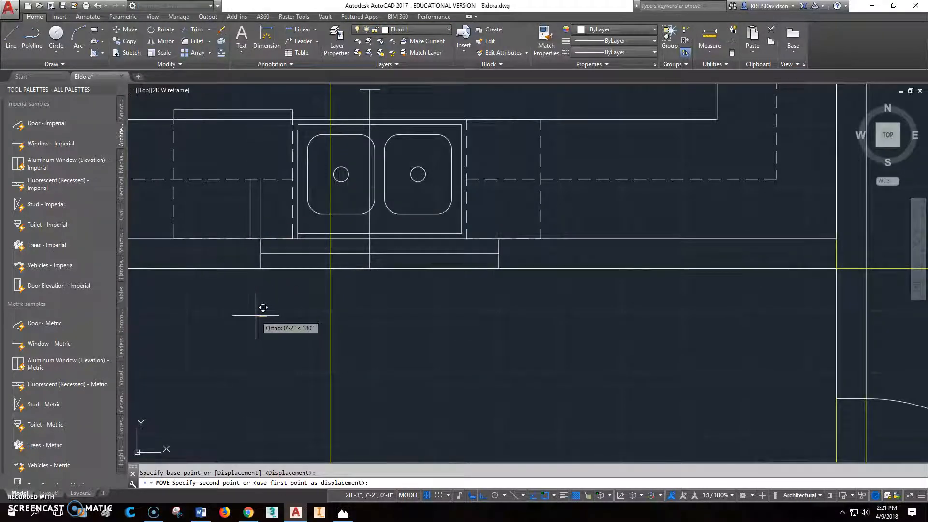
text(2")
key(Return)
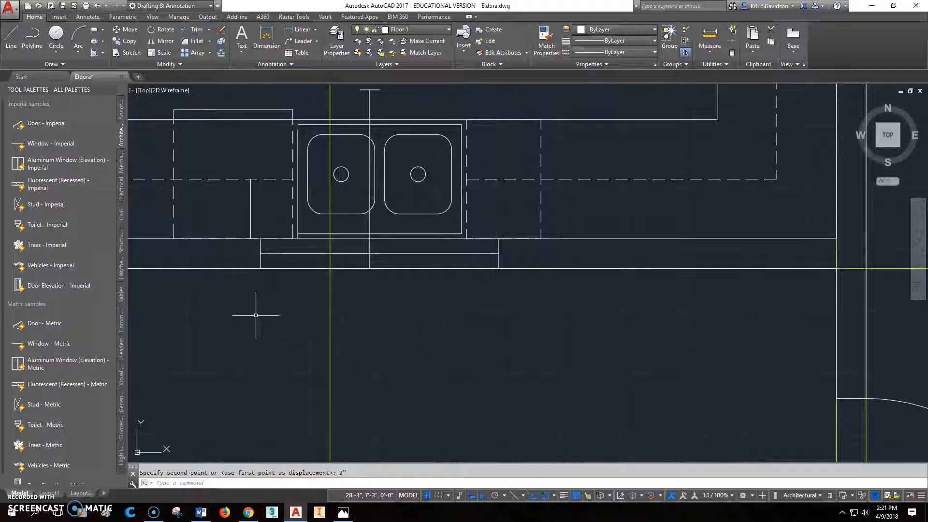
Step: Set the linetype of the short vertical line beside the kitchen window to HIDDEN
click(372, 102)
key(Escape)
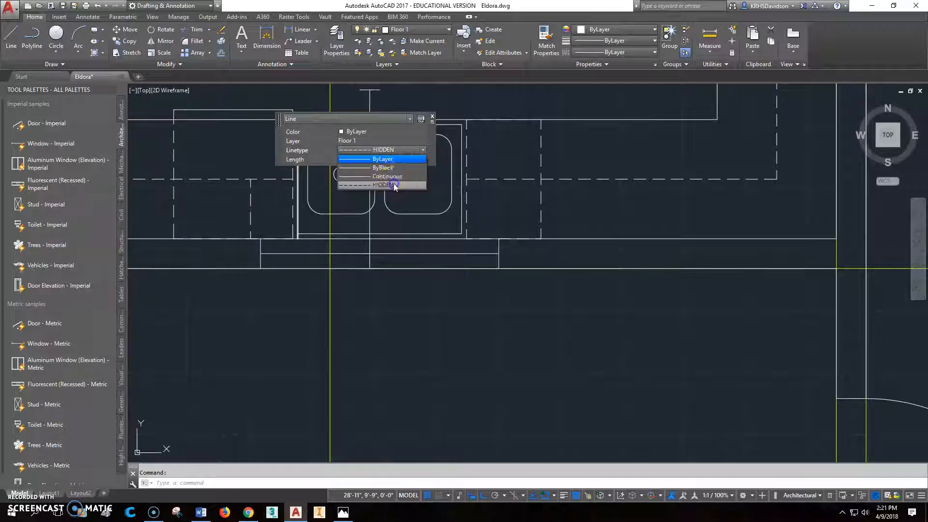
click(393, 180)
key(Escape)
Step: Shorten the dashed cabinet line west of the sink so it ends at the top of the short dashed vertical line
click(276, 180)
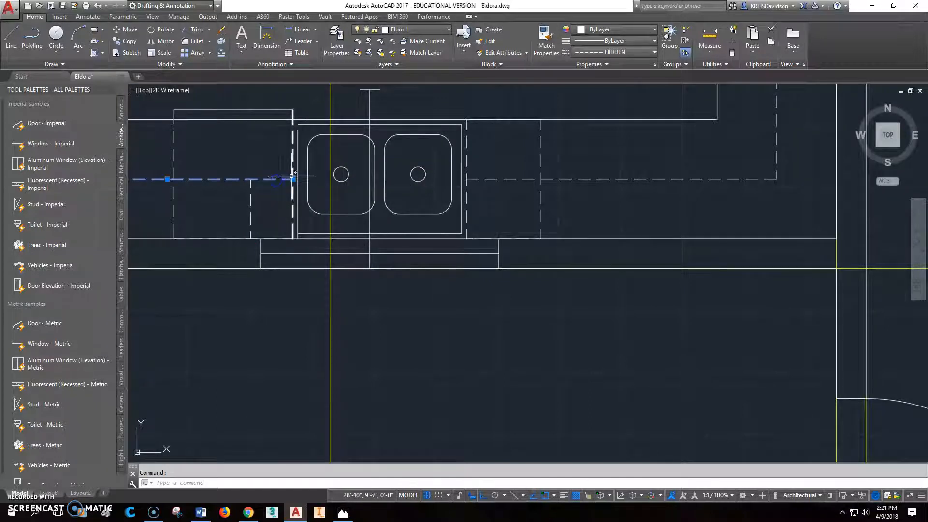
click(293, 180)
key(Escape)
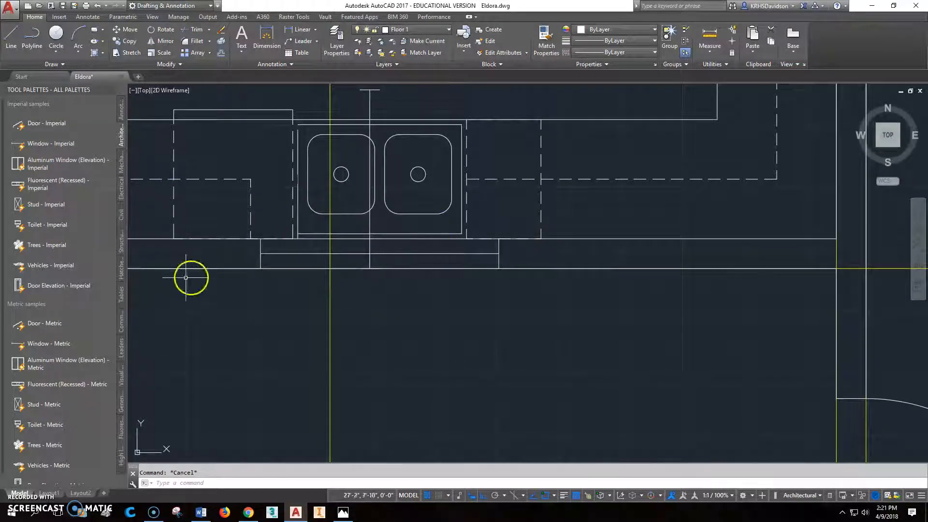
click(153, 42)
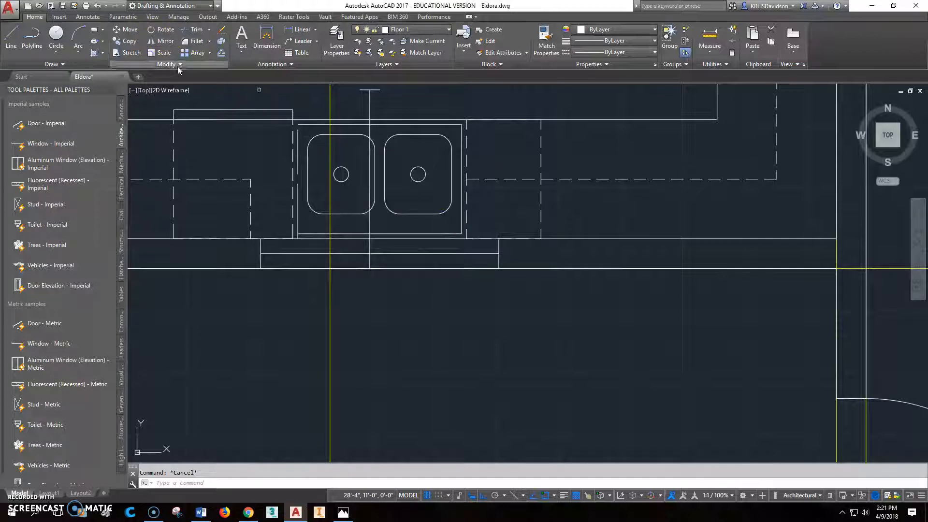
click(251, 204)
key(Return)
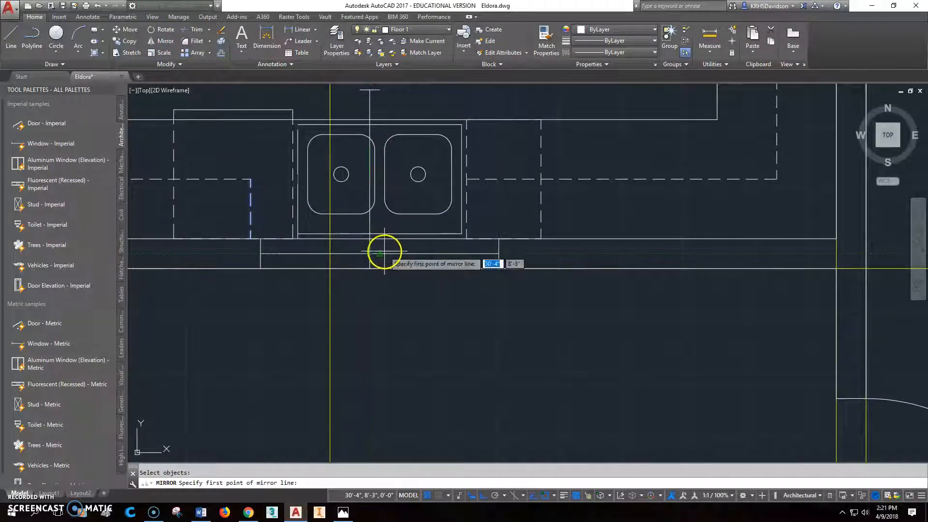
click(381, 253)
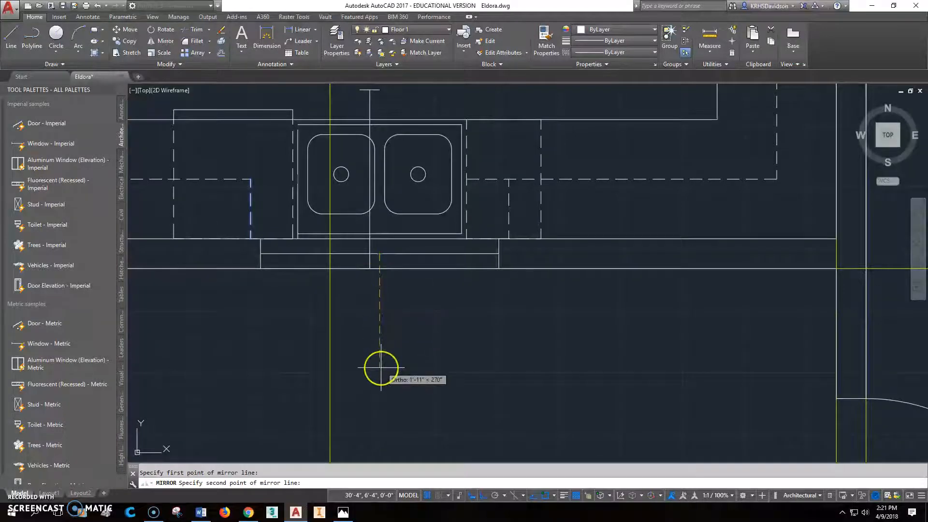
click(381, 368)
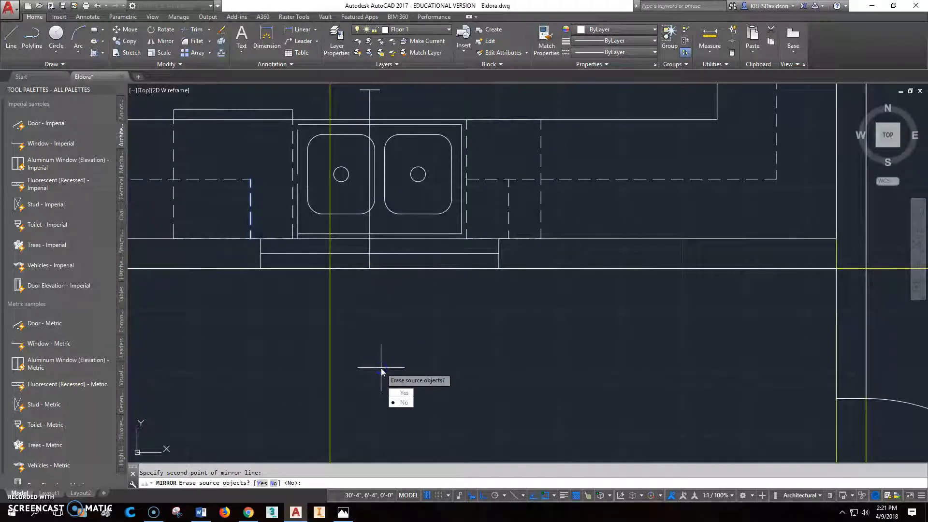
key(Escape)
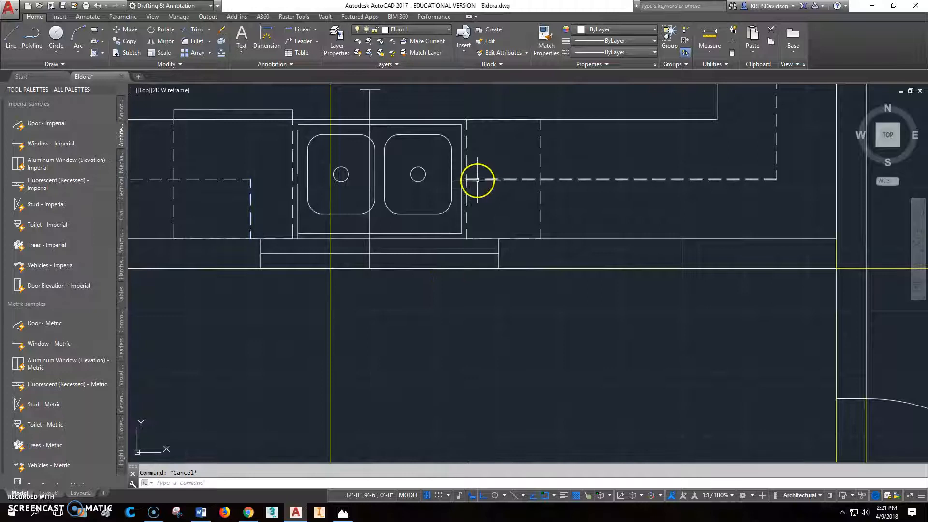
click(165, 41)
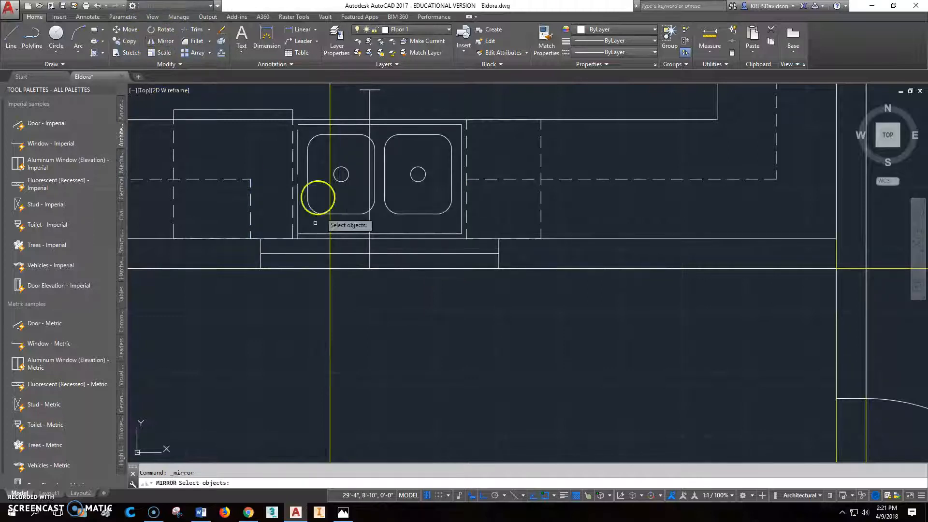
click(251, 208)
key(Return)
click(401, 253)
click(400, 349)
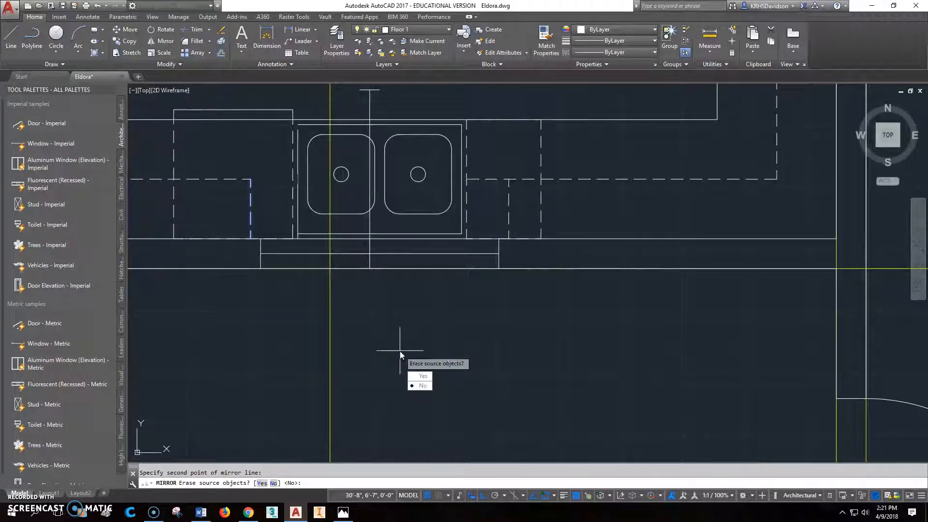
key(Escape)
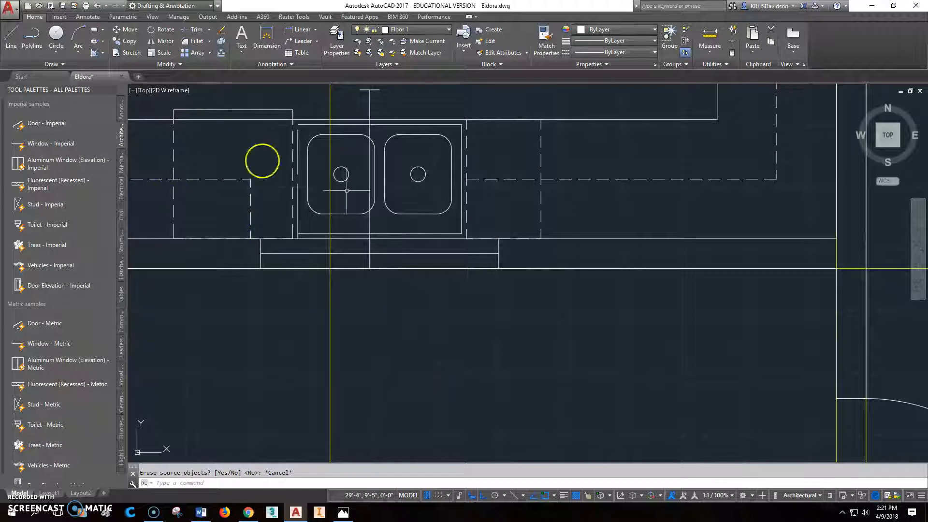
Step: Erase the vertical guide line through the sink and mirror the short dashed cabinet line about the sink's vertical centre, keeping the original
click(369, 104)
key(Delete)
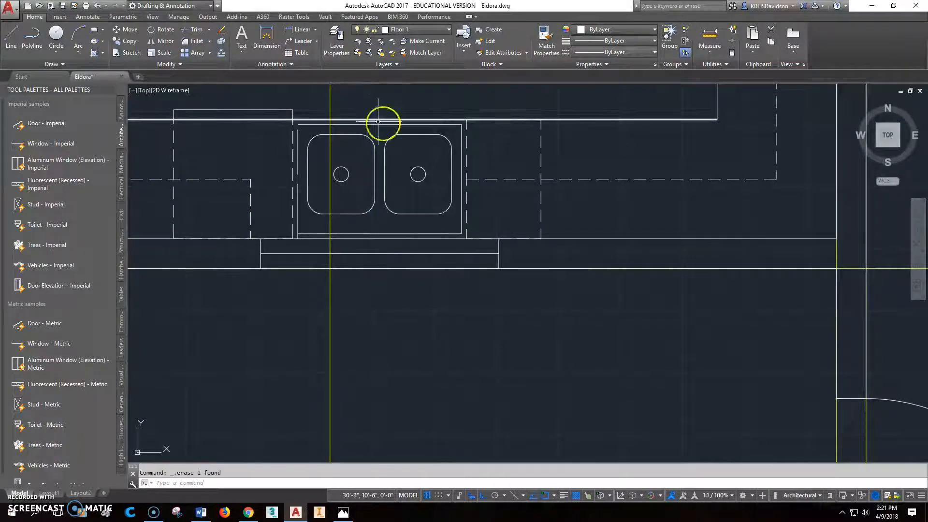
click(161, 45)
click(250, 202)
key(Return)
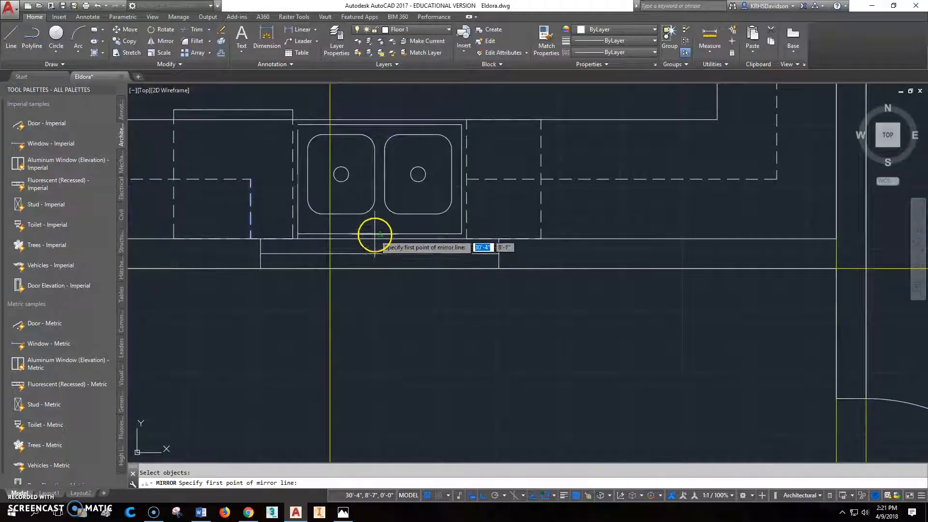
click(377, 233)
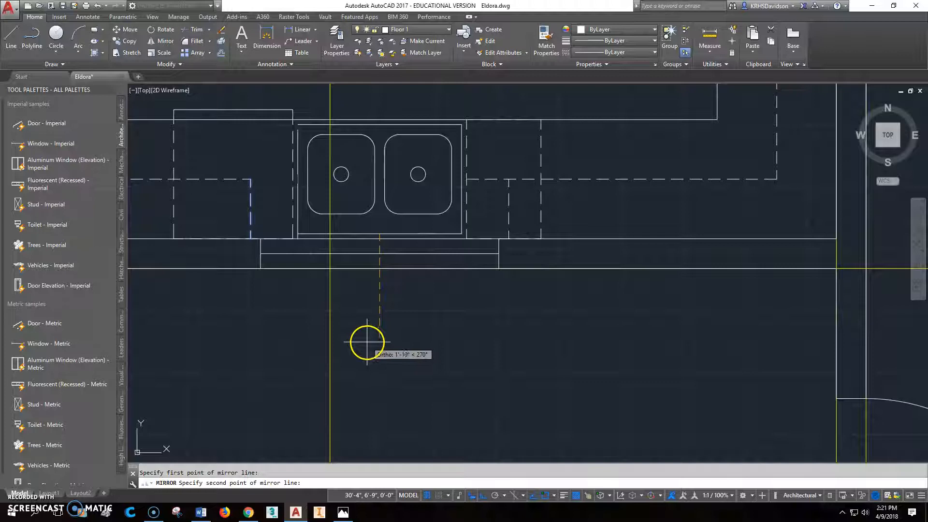
click(367, 343)
click(387, 377)
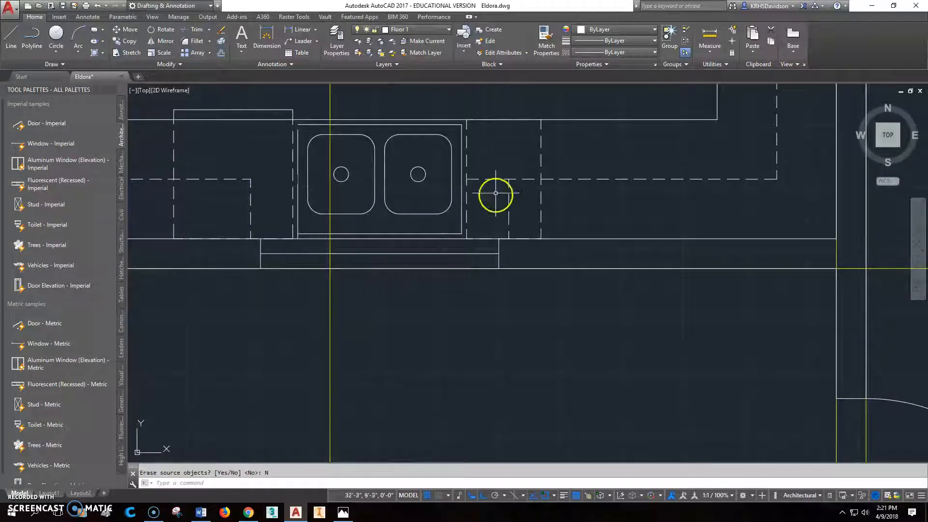
Step: Shorten the dashed cabinet line east of the sink so it ends at the top of the mirrored short dashed line
click(483, 179)
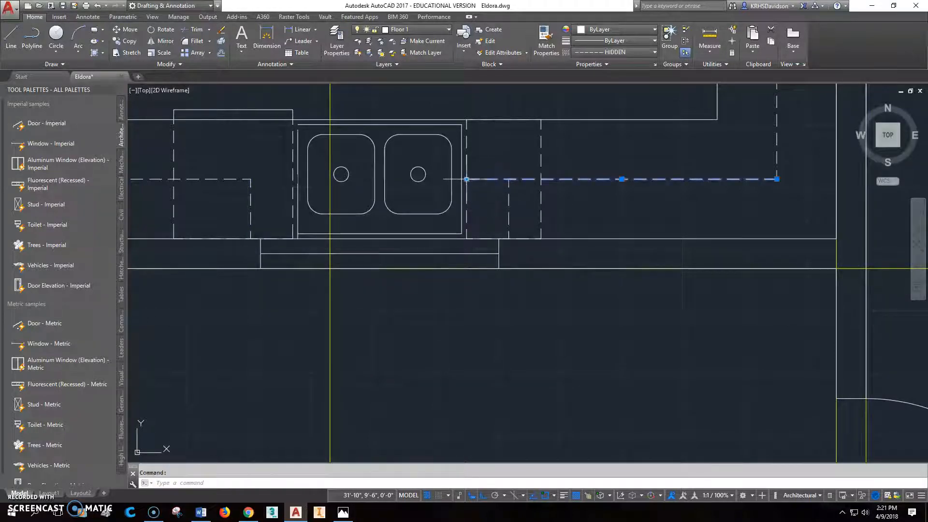
click(467, 179)
click(508, 179)
key(Escape)
key(Escape)
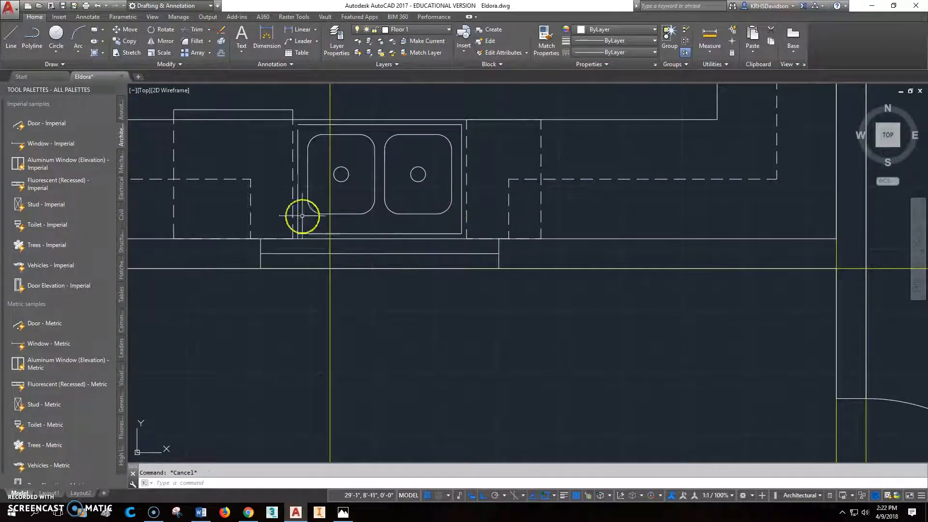
Step: Adjust the ends of the sink outline's west edge so they meet the outline's upper and lower corners
scroll(373, 271, down, 2)
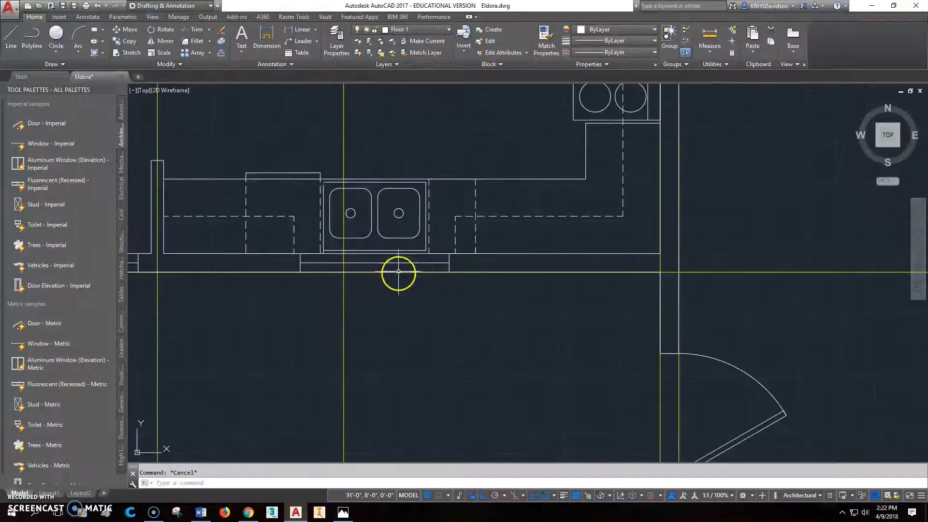
scroll(390, 170, up, 6)
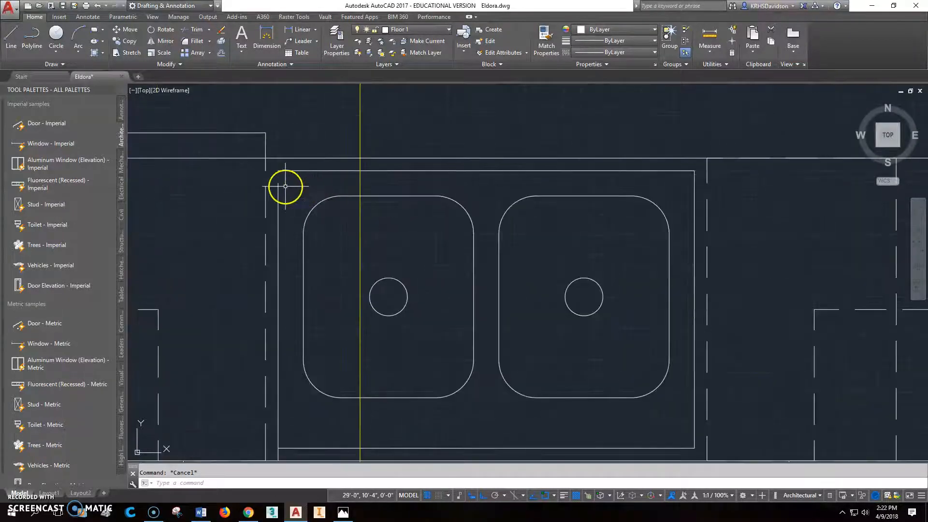
click(278, 183)
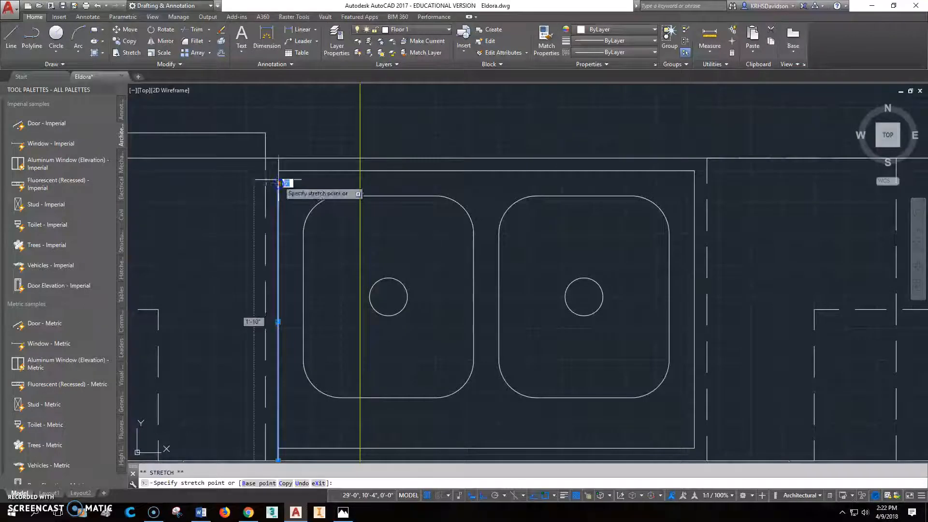
click(278, 183)
scroll(332, 189, down, 2)
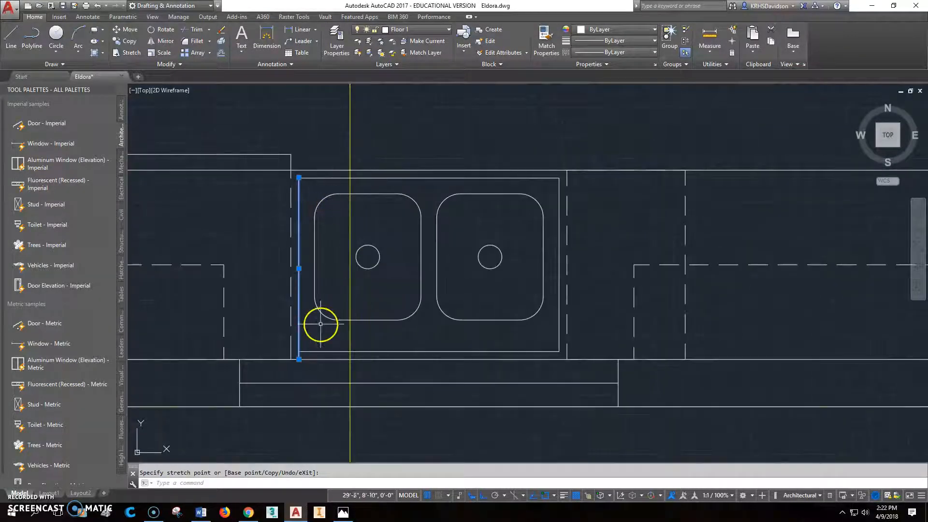
key(Down)
key(Escape)
scroll(447, 295, down, 2)
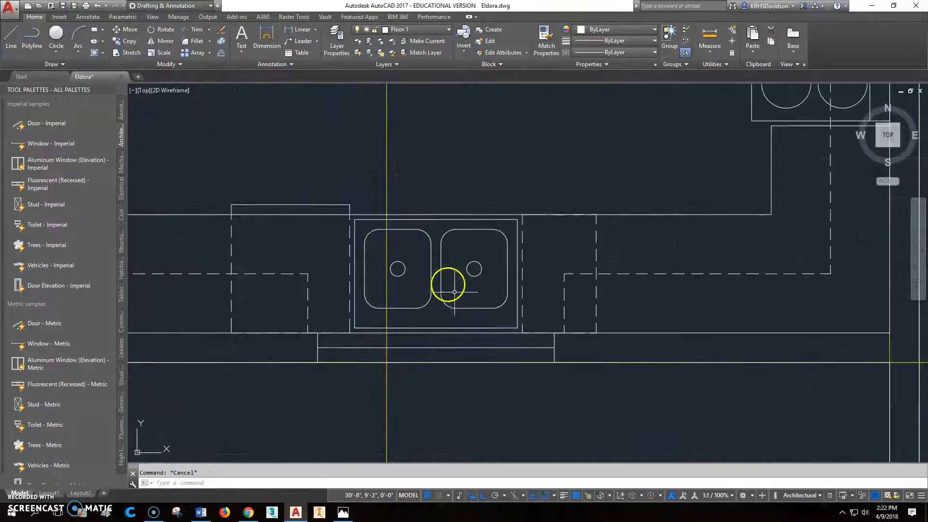
Step: Check the main floor plan image in Photos and insert an imperial window block on the outer face of the garage's east wall
scroll(459, 295, down, 3)
mouse_move(460, 294)
middle_down()
mouse_move(474, 284)
mouse_move(462, 275)
middle_up()
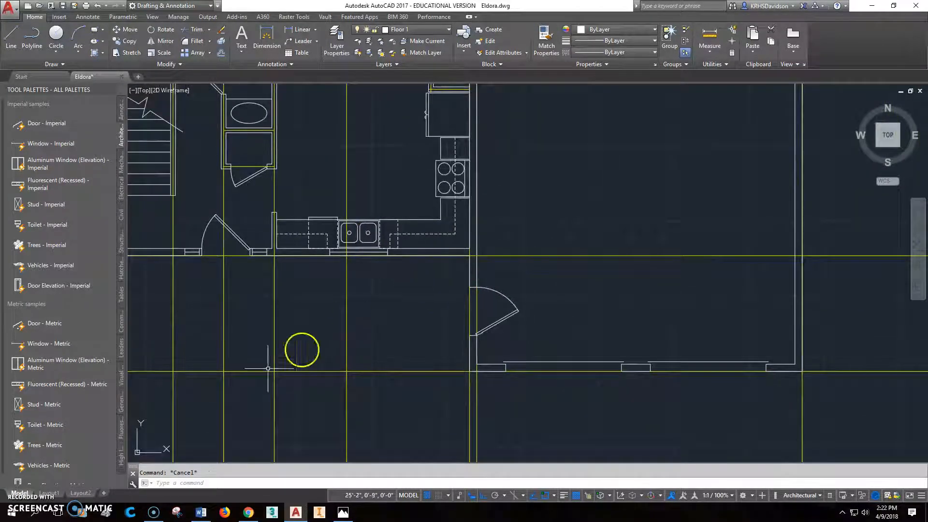
click(343, 513)
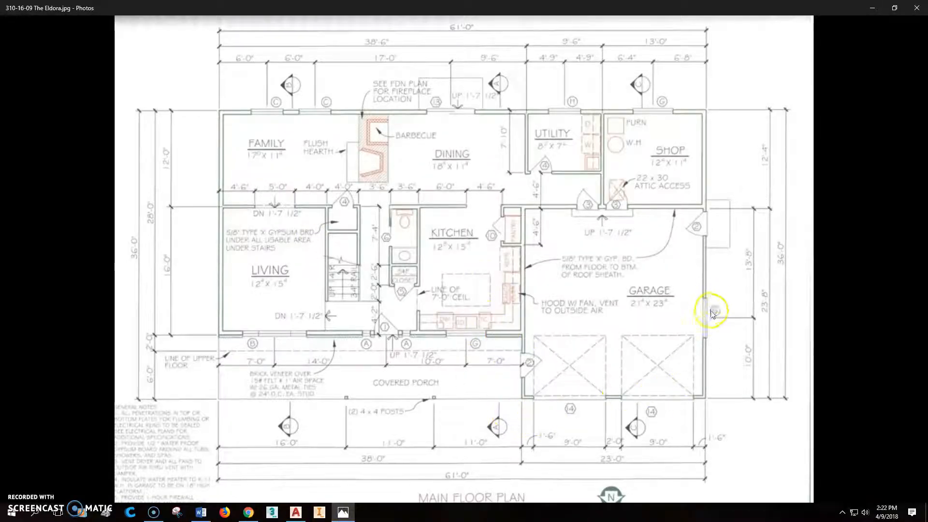
click(296, 512)
scroll(580, 343, up, 5)
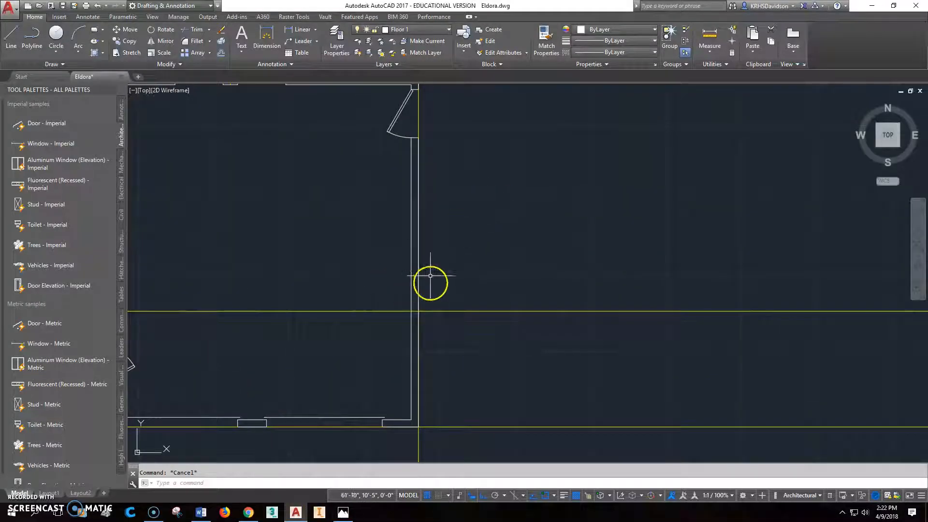
click(24, 141)
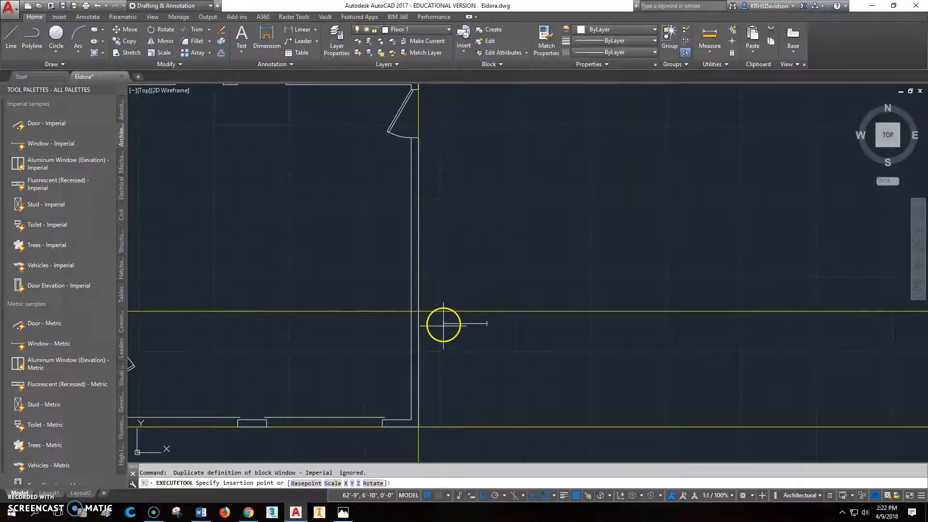
click(419, 269)
Step: Rotate the new garage window 180° about its corner on the outer wall face so it sits inside the wall
scroll(425, 269, up, 3)
click(397, 271)
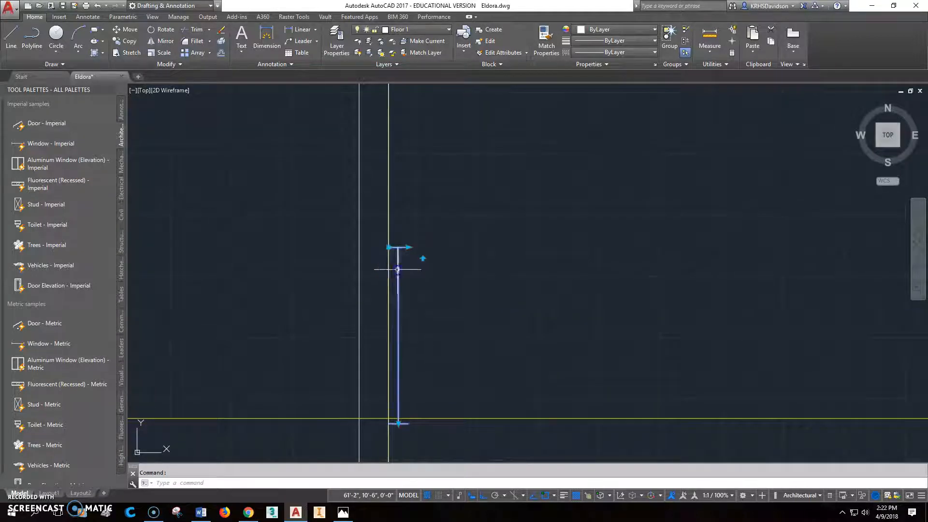
click(164, 30)
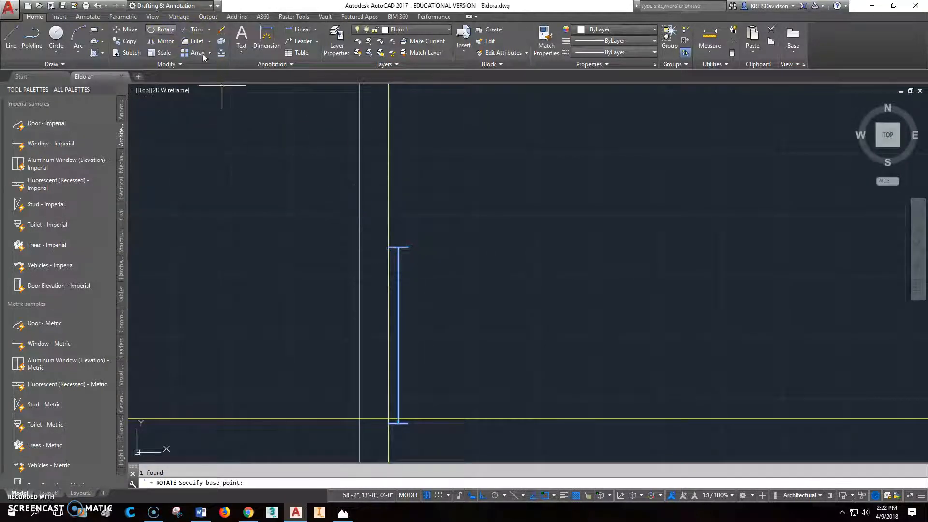
click(389, 248)
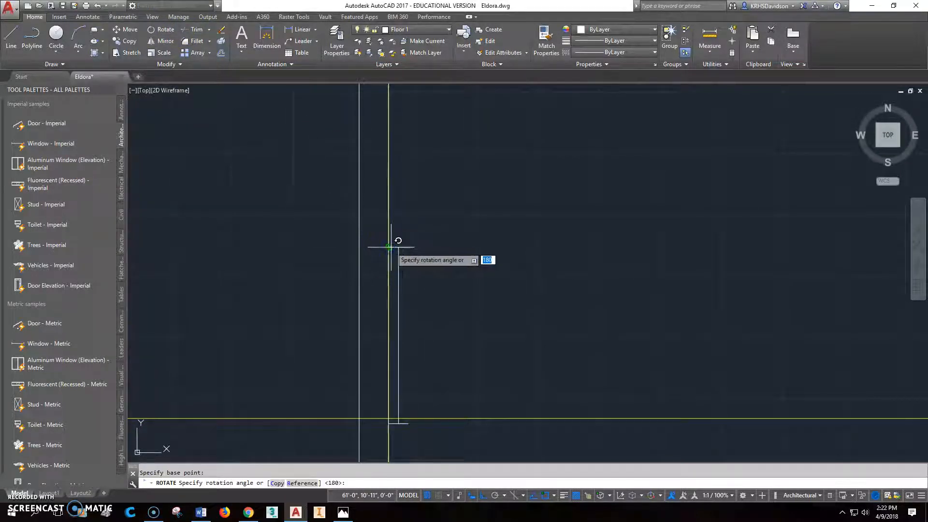
key(Return)
Step: Stretch the garage window's depth to the inner face of the east wall, leaving its width as is
scroll(344, 318, up, 4)
scroll(419, 272, down, 4)
scroll(478, 228, down, 2)
middle_drag(474, 237, 412, 340)
click(386, 315)
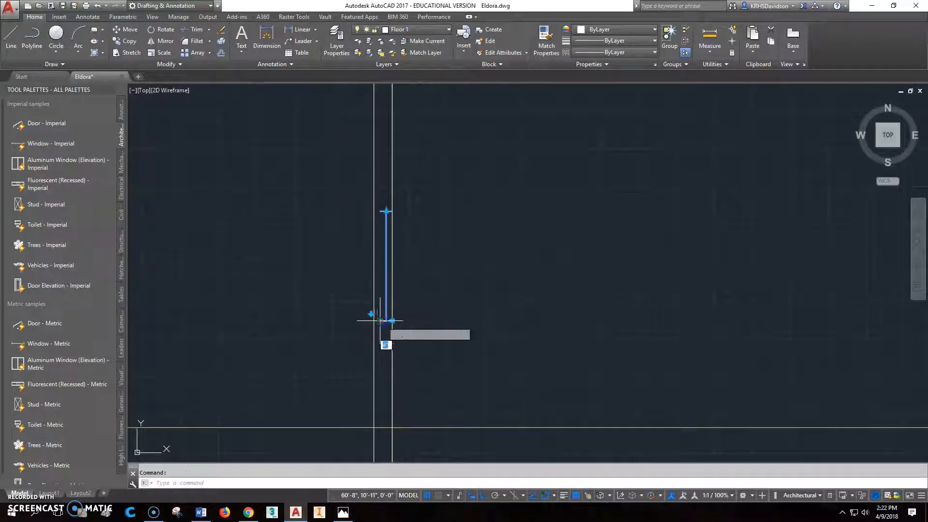
click(380, 321)
click(379, 264)
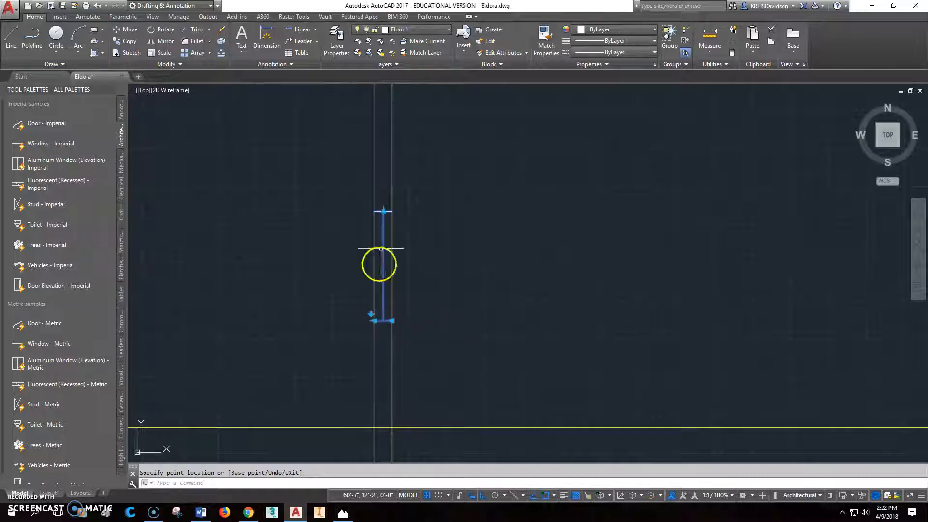
click(384, 211)
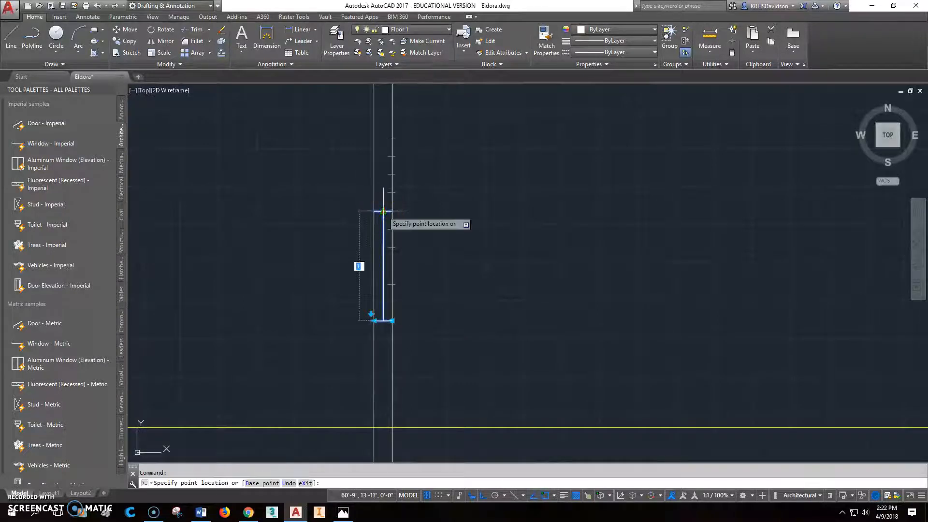
key(Escape)
key(Escape)
Step: Draw a horizontal guide line across the garage's east wall, 10'-0" up from the wall's south corner
scroll(424, 239, down, 5)
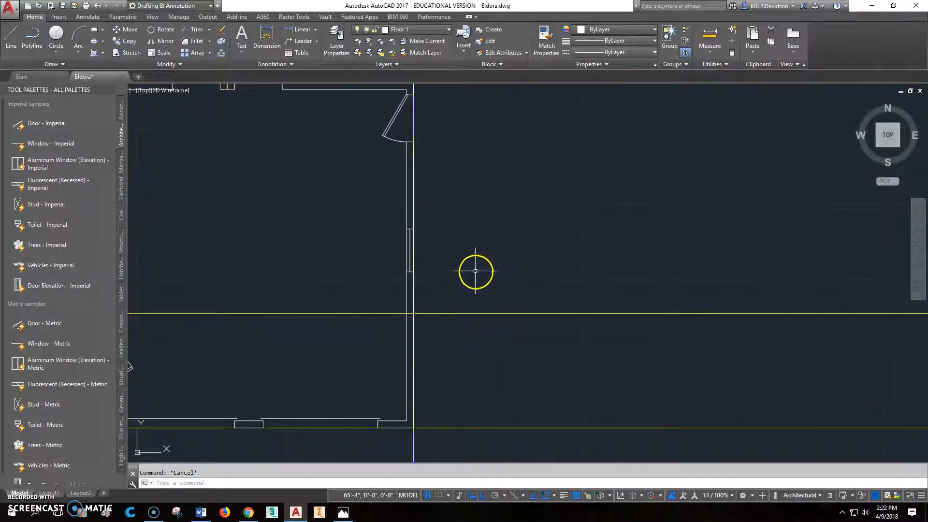
middle_drag(476, 271, 401, 294)
text(l)
key(Return)
click(345, 307)
key(Escape)
Step: Move the garage window along the wall from its midpoint, perpendicular to the guide line, to centre it there
scroll(325, 308, up, 2)
scroll(325, 308, up, 2)
middle_drag(356, 263, 366, 214)
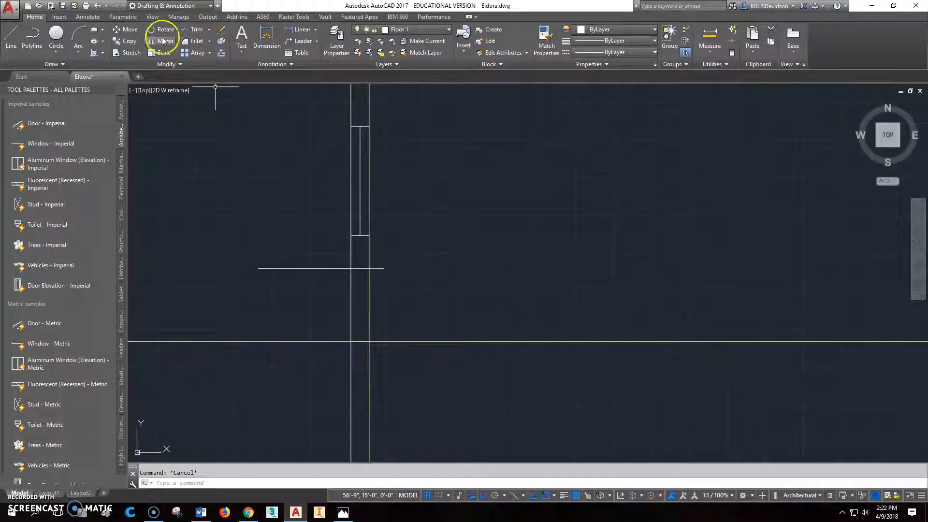
click(126, 30)
click(357, 179)
key(Return)
click(360, 183)
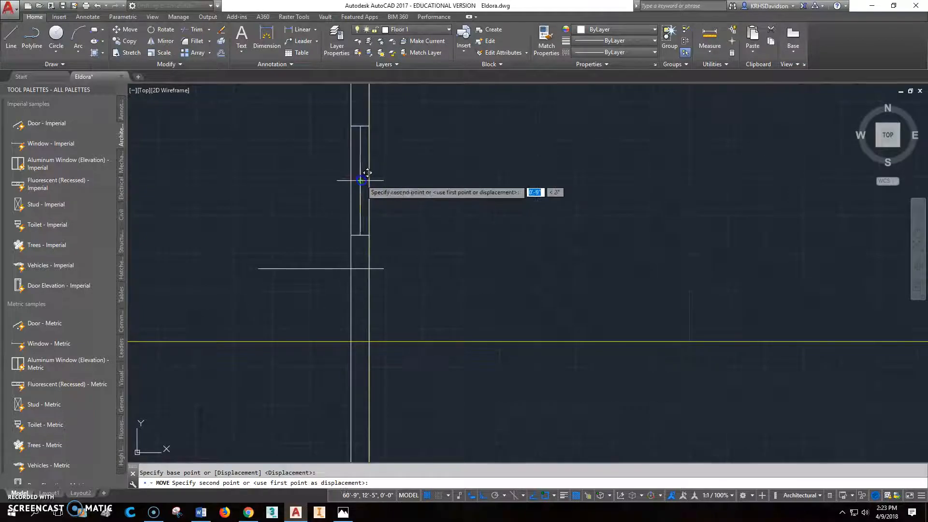
shift+right_click(371, 243)
click(393, 421)
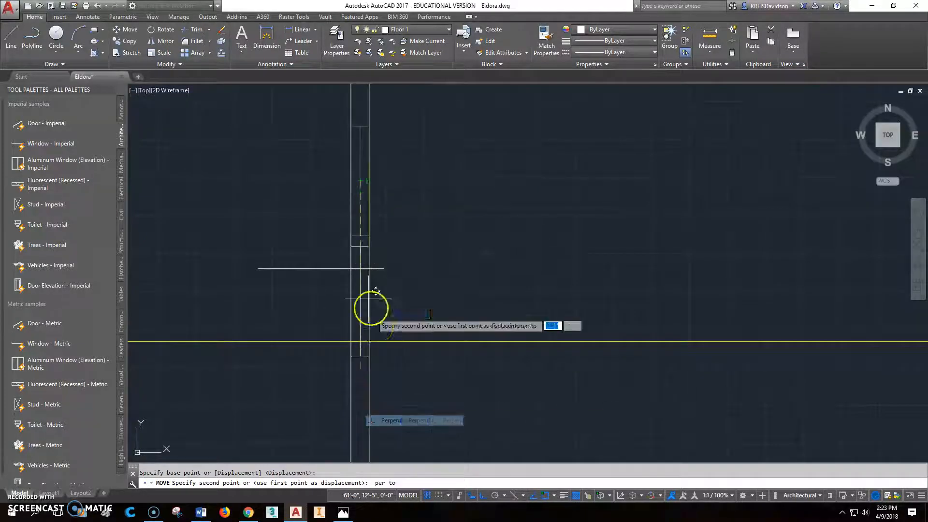
click(358, 269)
Step: Erase the horizontal guide line crossing the garage window
click(321, 268)
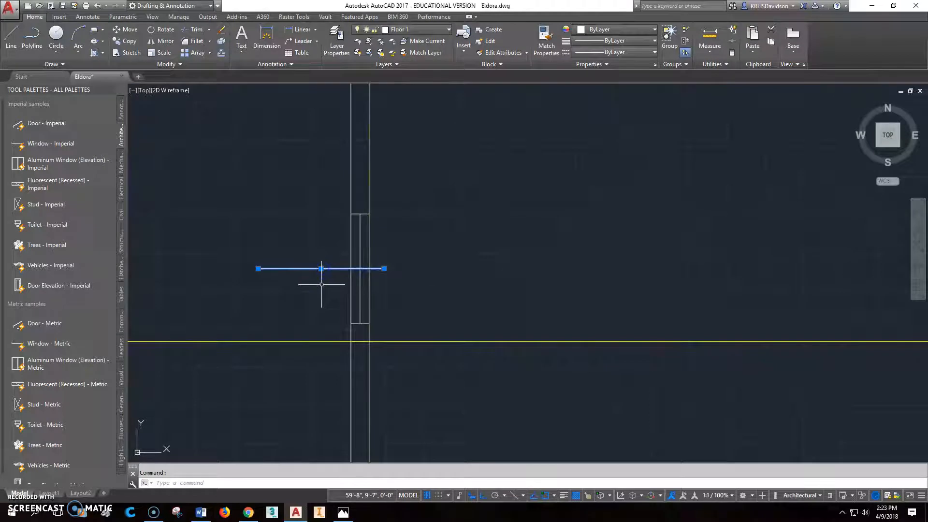
scroll(492, 271, down, 6)
middle_drag(543, 289, 420, 269)
scroll(388, 222, down, 2)
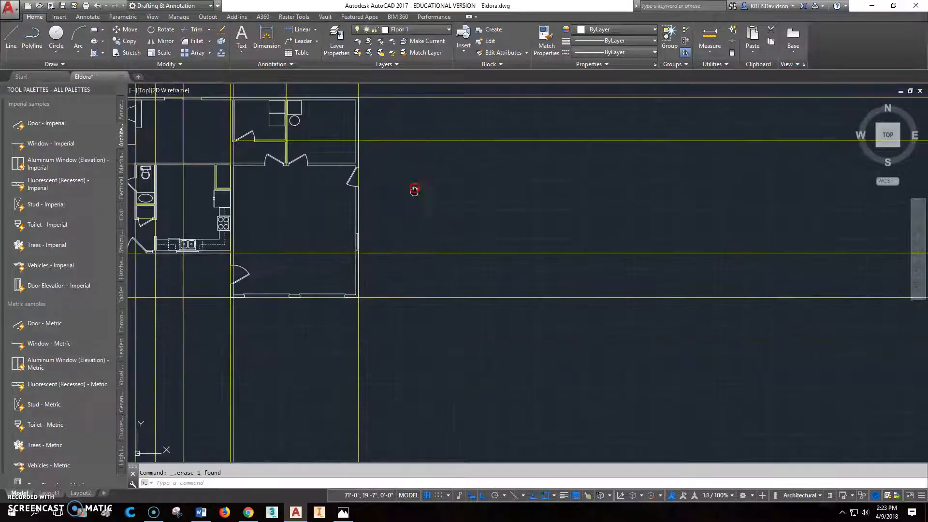
Step: Examine the reference floor plan in Photos for the shop and garage window locations, comparing them with the shop area of the AutoCAD drawing
middle_drag(402, 208, 399, 292)
click(343, 512)
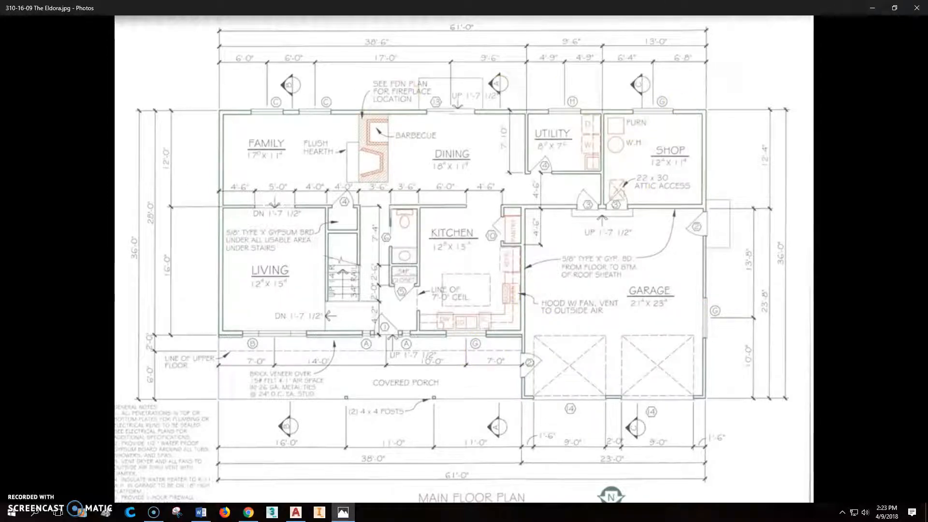
click(296, 512)
scroll(628, 222, up, 2)
scroll(342, 273, up, 4)
middle_drag(338, 241, 421, 249)
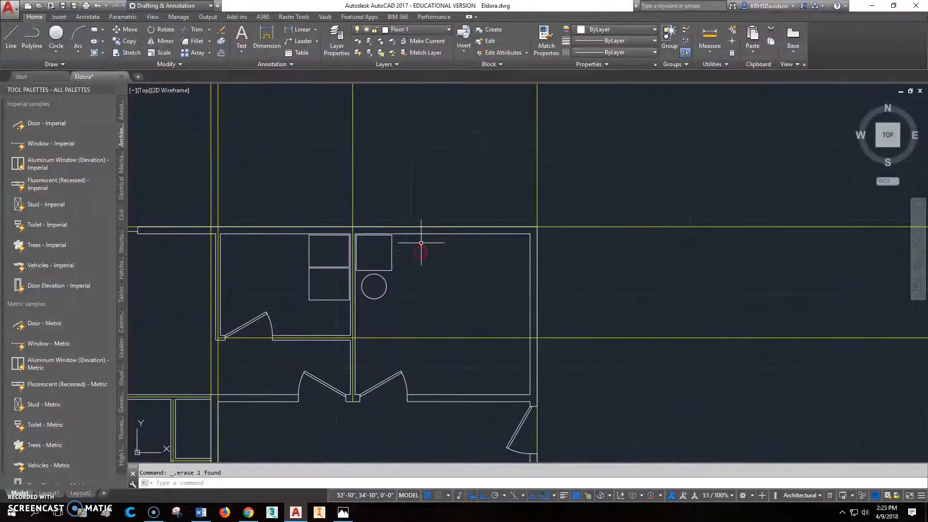
scroll(421, 240, up, 2)
key(Return)
click(462, 229)
key(Escape)
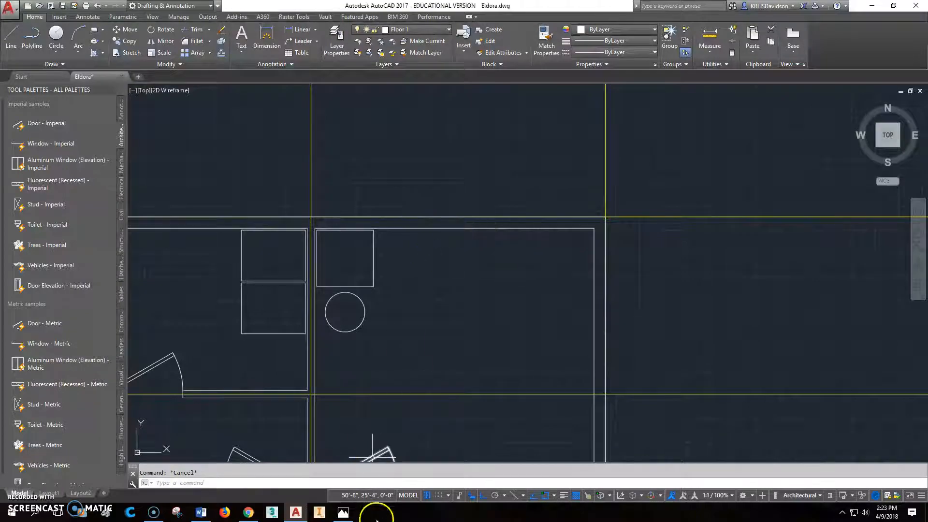
click(345, 513)
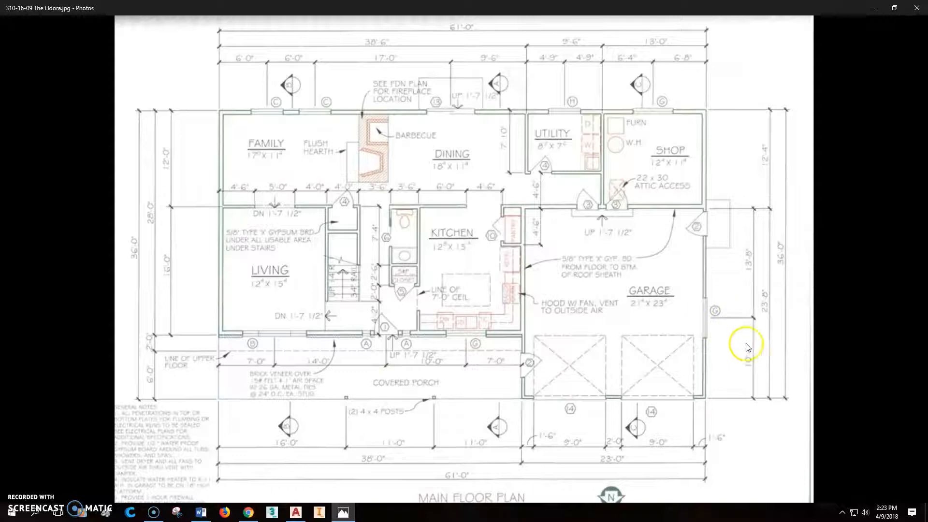
click(299, 513)
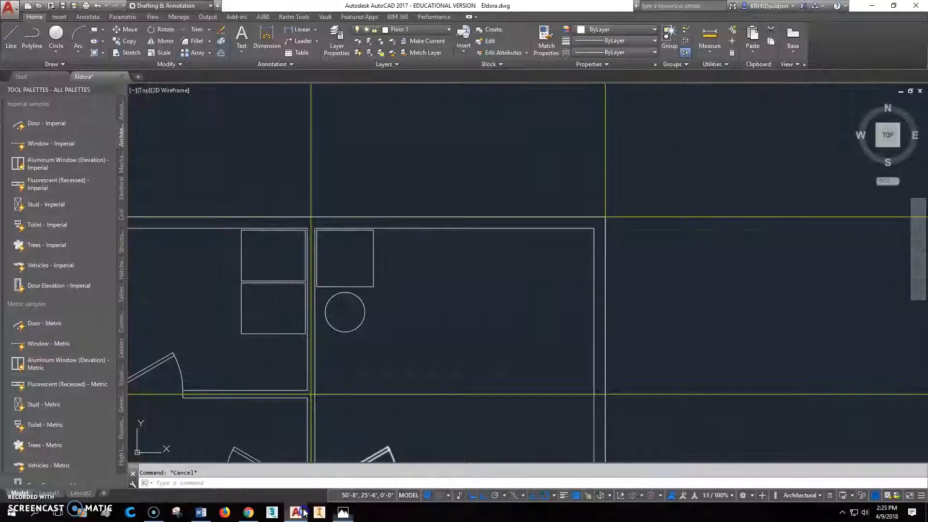
Step: Offset the horizontal guide line along the garage's south wall 10' upward to check the east window's centring
scroll(598, 304, down, 6)
middle_drag(632, 385, 561, 276)
scroll(544, 358, up, 3)
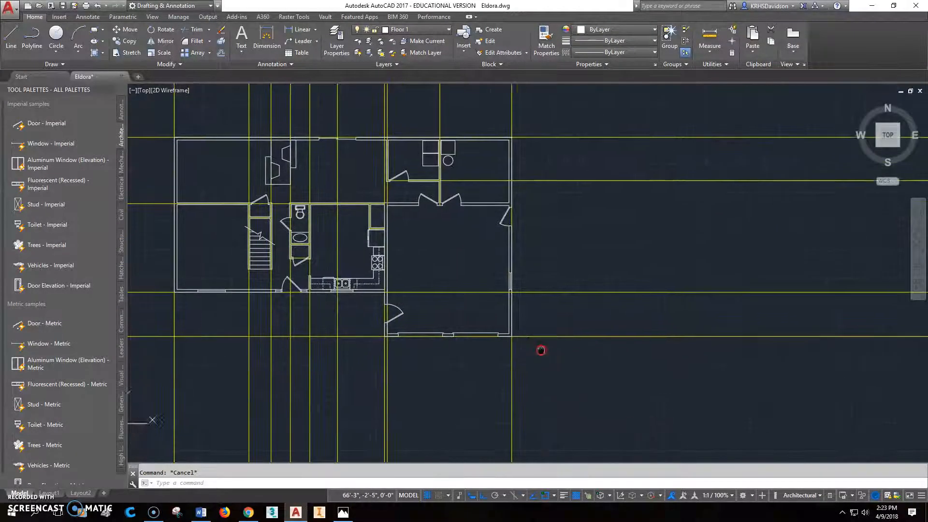
click(221, 53)
text(10)
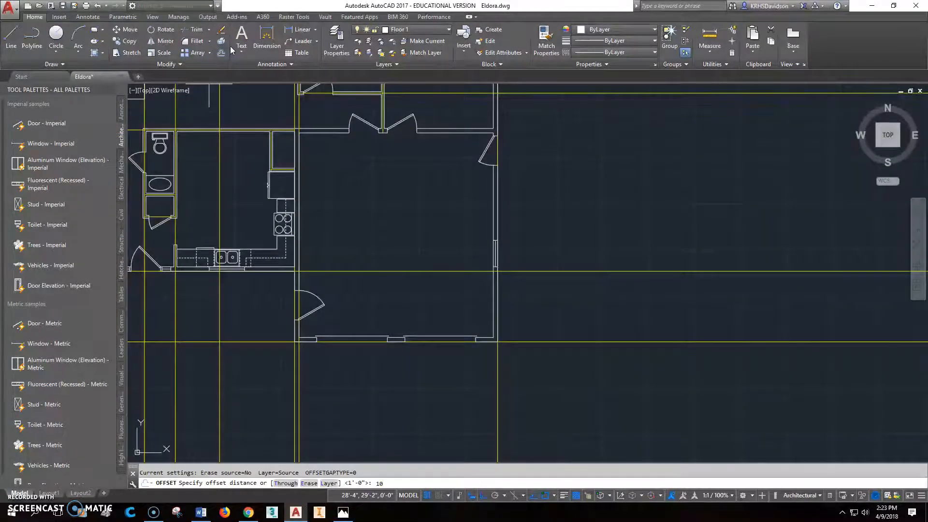
text(')
key(Return)
click(546, 341)
click(549, 317)
scroll(494, 261, up, 6)
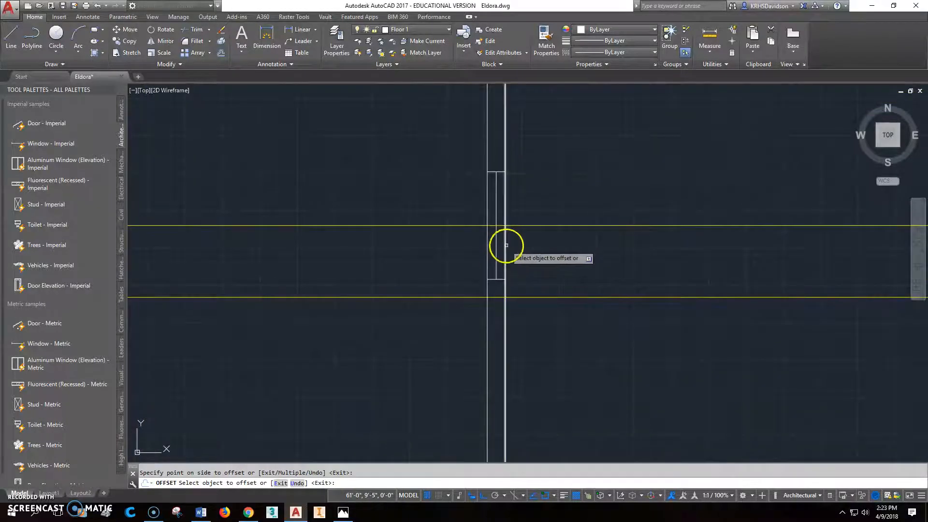
scroll(491, 242, up, 4)
key(Escape)
Step: Abandon moving the garage window and erase the horizontal guide line crossing it
click(504, 218)
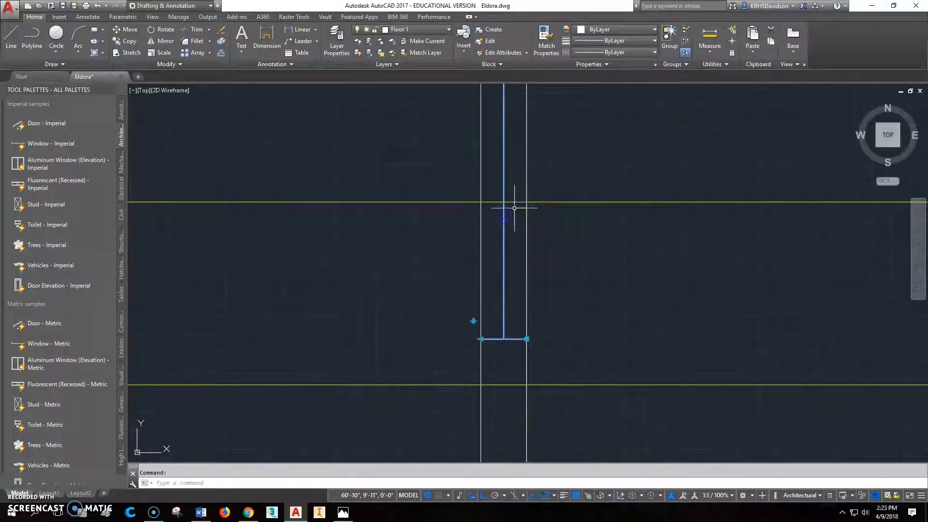
click(137, 31)
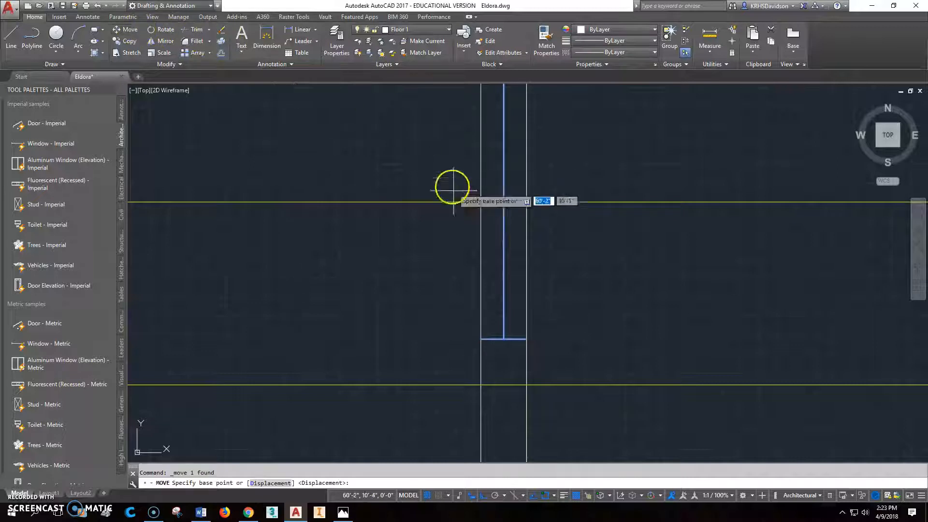
scroll(552, 223, down, 4)
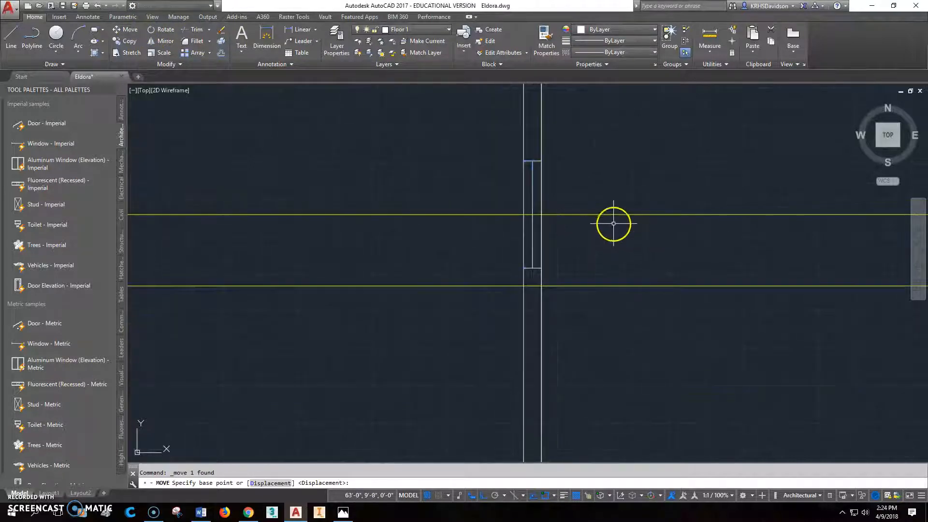
key(Escape)
key(Delete)
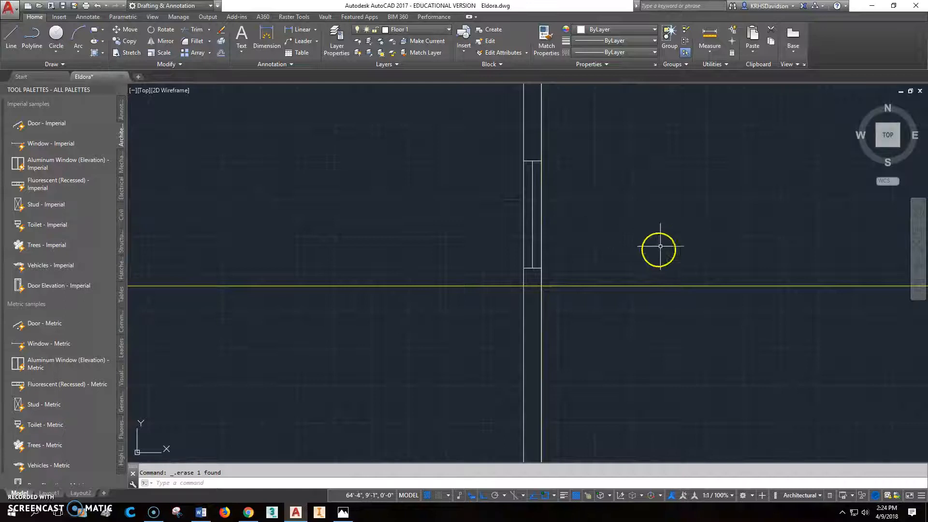
Step: Check the reference floor plan in Photos for the shop window's distance from the east wall, returning to the AutoCAD drawing's shop area
scroll(657, 246, down, 4)
scroll(643, 377, down, 2)
scroll(659, 249, up, 3)
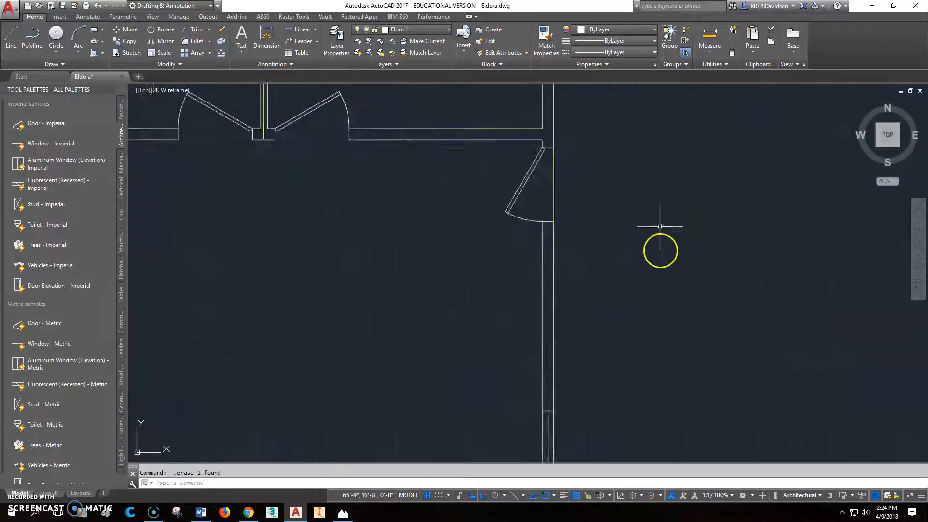
scroll(647, 143, down, 3)
scroll(619, 214, up, 2)
scroll(619, 214, up, 2)
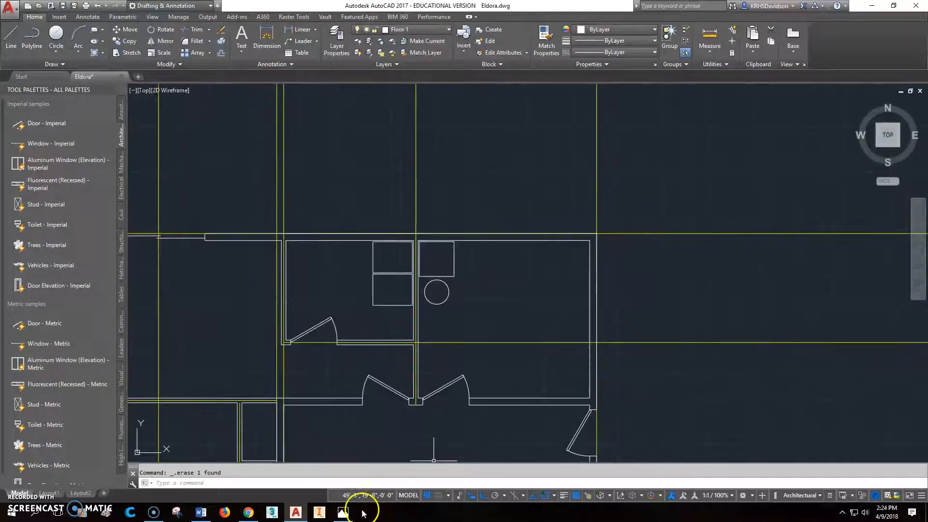
click(347, 517)
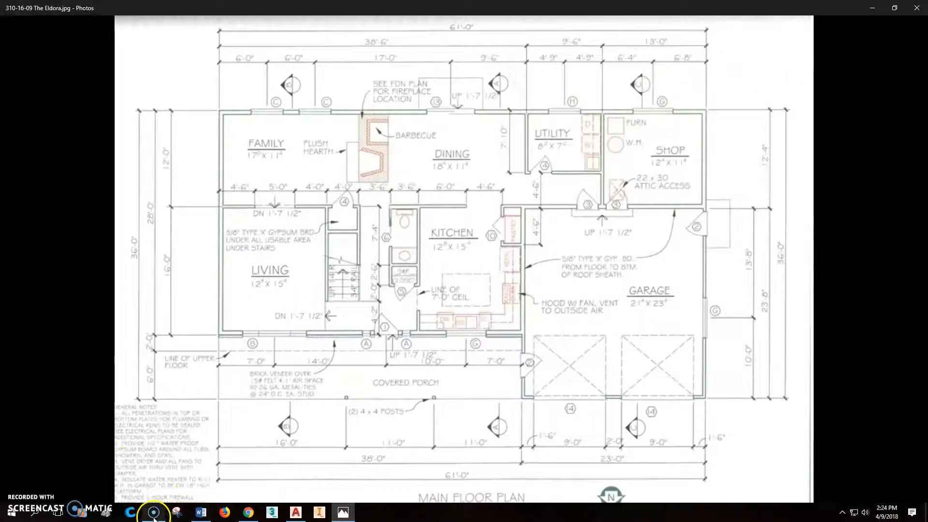
click(297, 513)
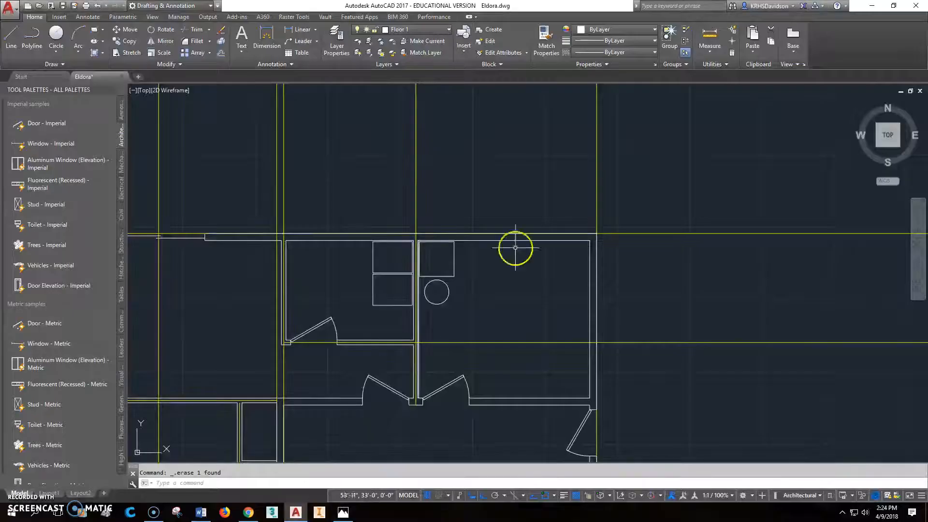
Step: Offset the vertical guide line along the east wall 6'8" west across the shop's north wall
middle_drag(627, 222, 624, 239)
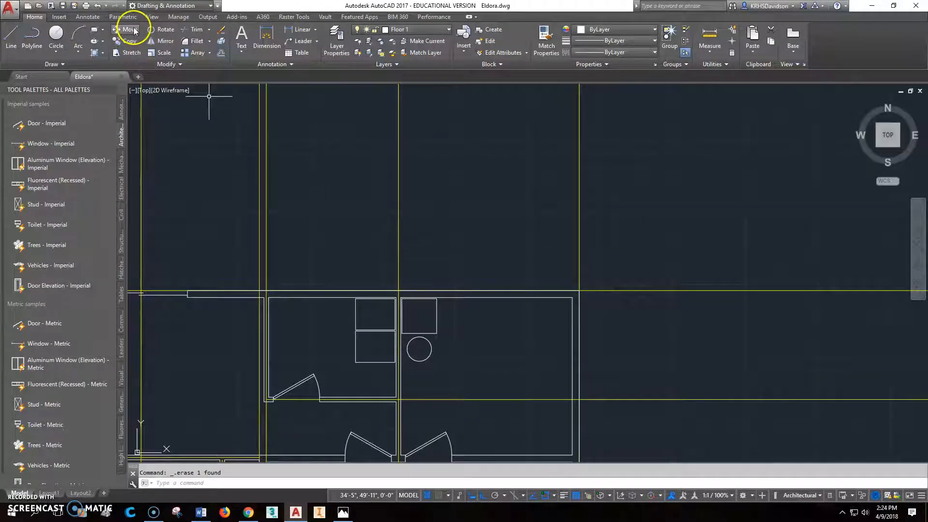
click(219, 55)
text(6)
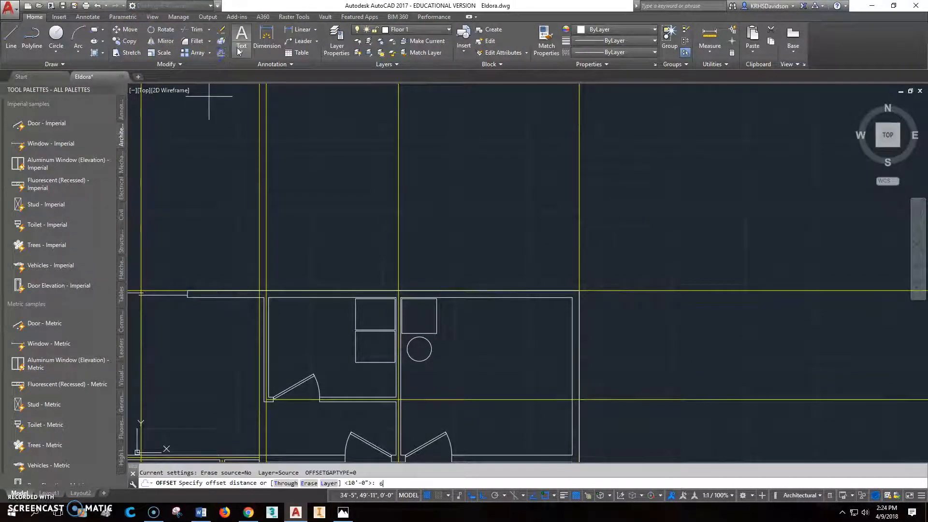
text('8)
key(Return)
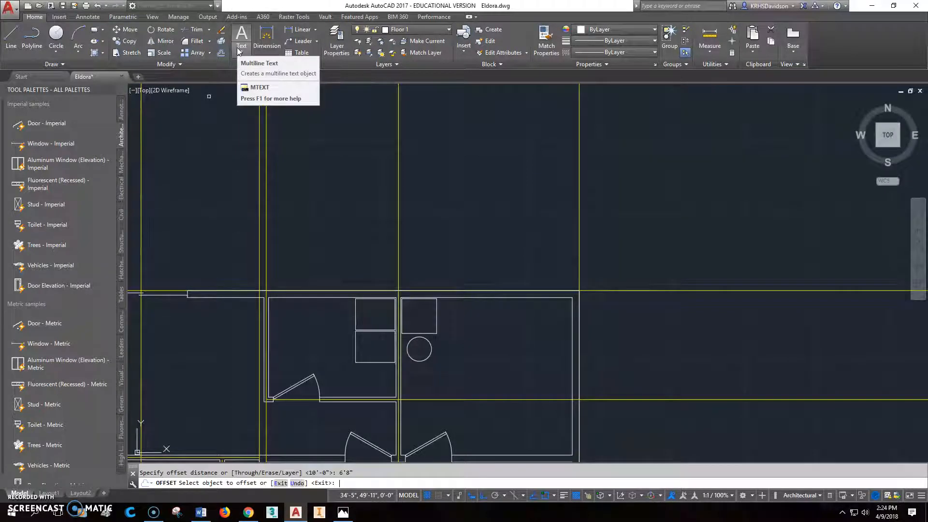
click(580, 168)
click(539, 172)
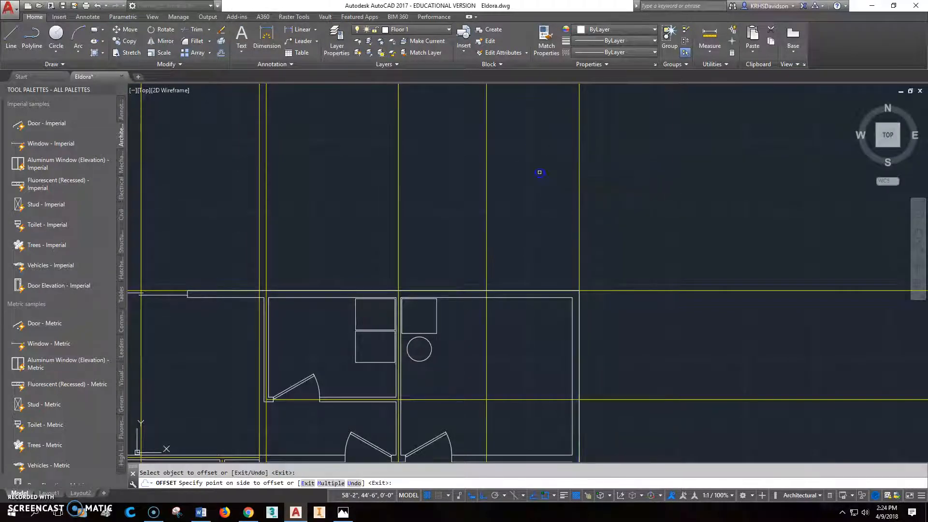
scroll(493, 327, down, 1)
scroll(494, 329, up, 3)
key(Escape)
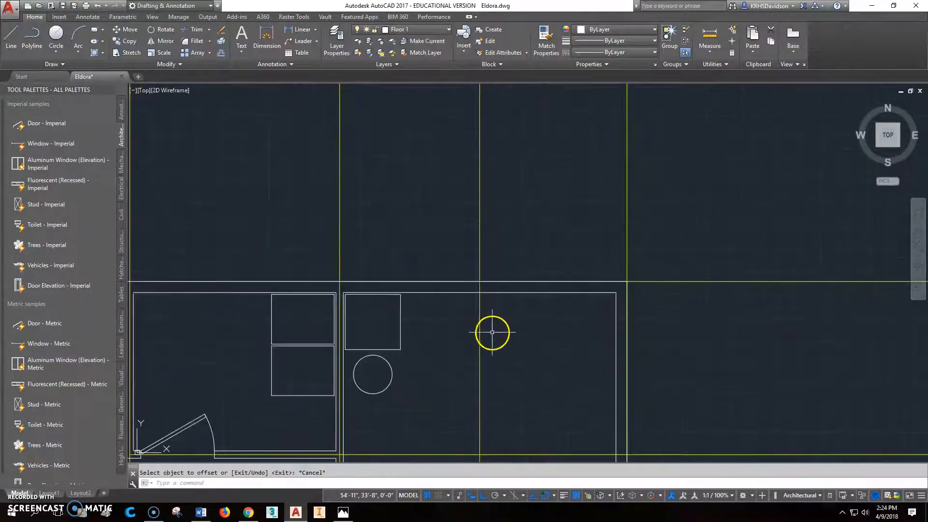
Step: Insert an imperial window in the shop's north wall at the new guide line and stretch its depth to the outer wall face
scroll(513, 266, up, 2)
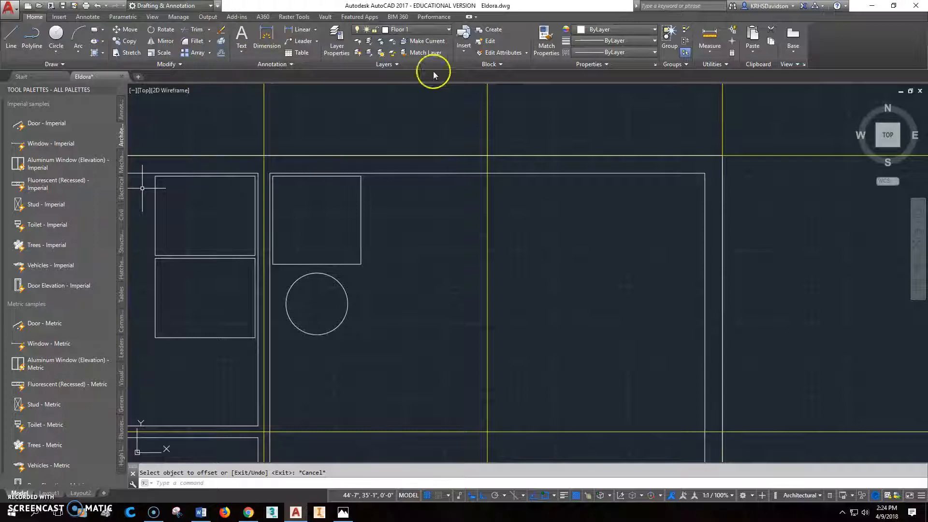
click(56, 144)
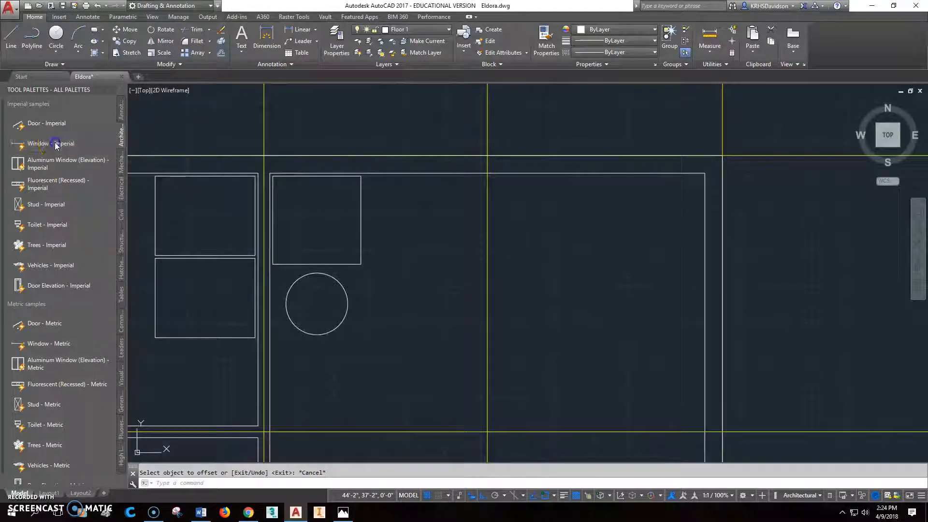
click(487, 173)
key(Escape)
click(488, 161)
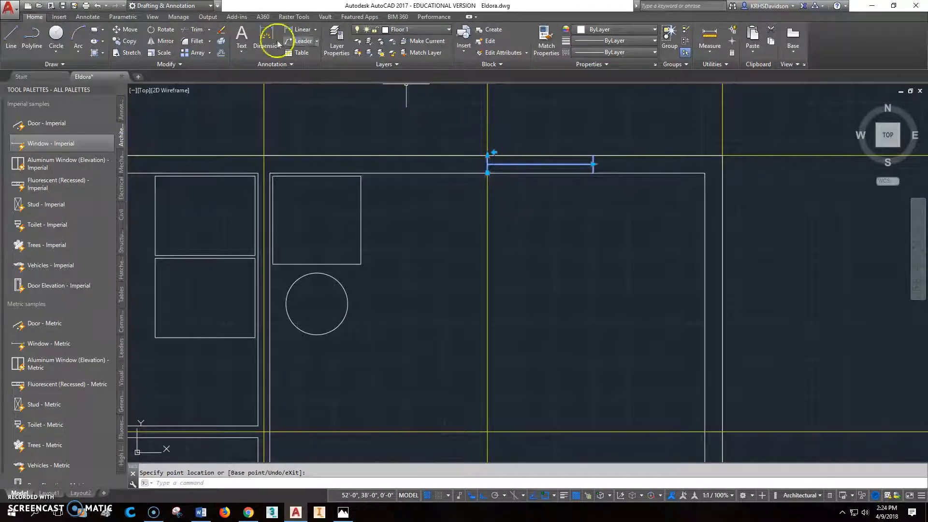
Step: Move the shop window along the north wall from its midpoint to the vertical guide line to centre it there
click(124, 33)
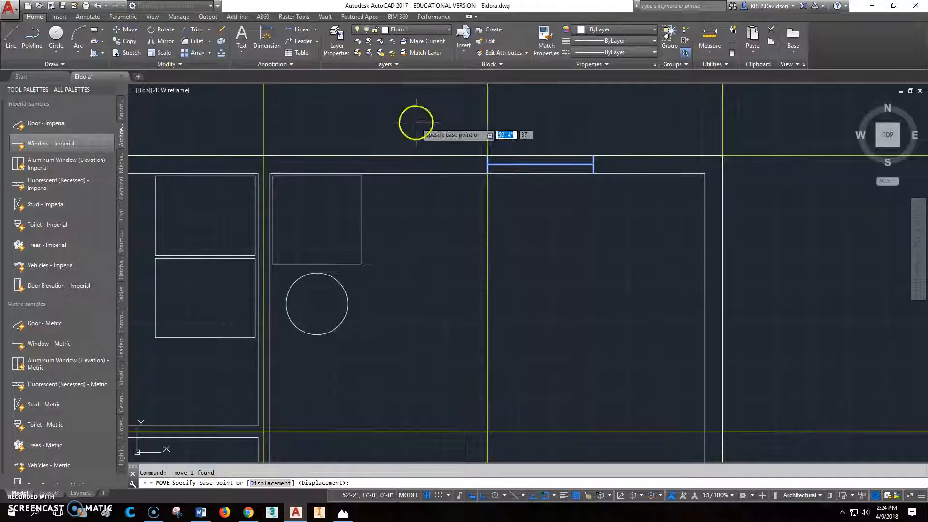
click(549, 161)
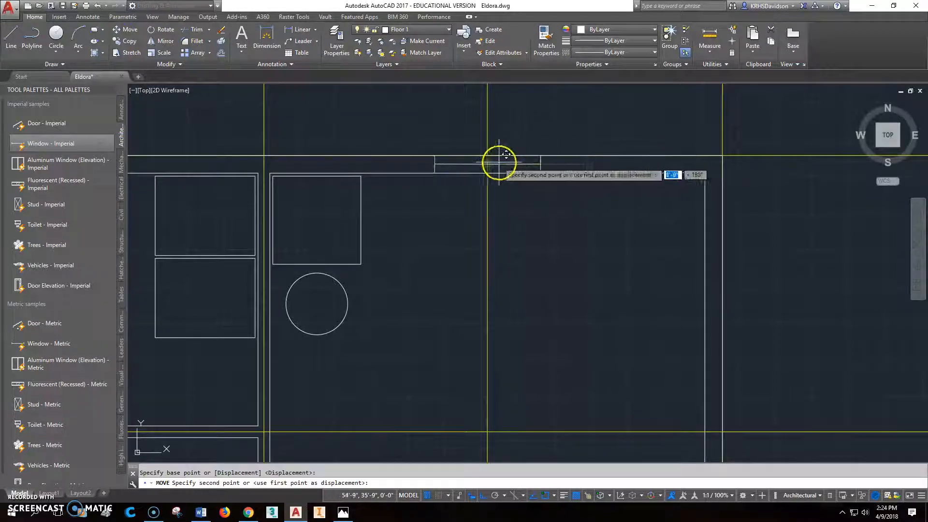
scroll(498, 133, down, 3)
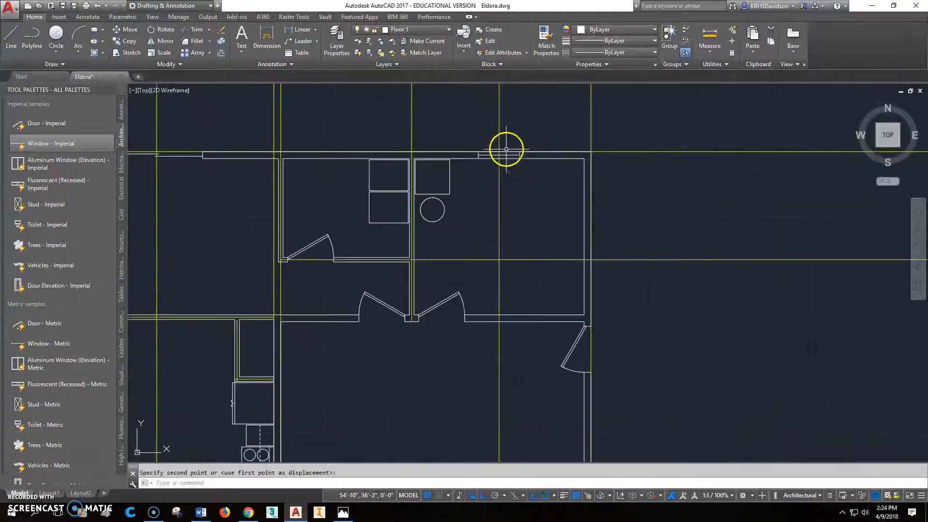
key(Escape)
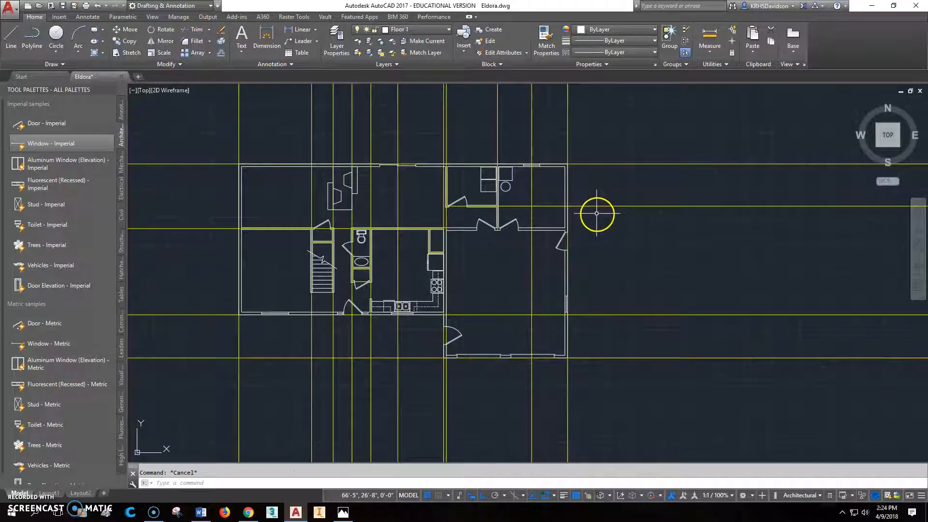
Step: Check the reference plan for the utility window, and offset the guide line between utility room and shop 4'9" west
click(295, 515)
click(343, 514)
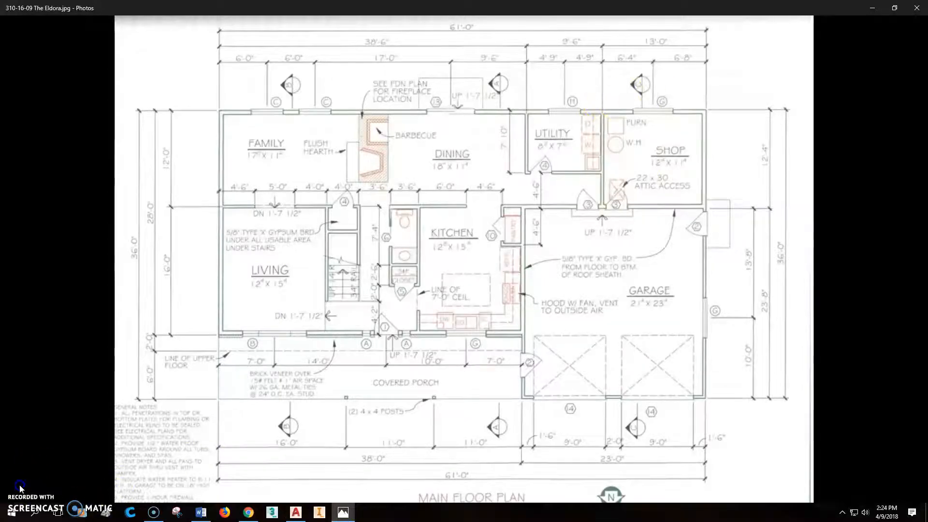
click(296, 515)
scroll(501, 217, up, 4)
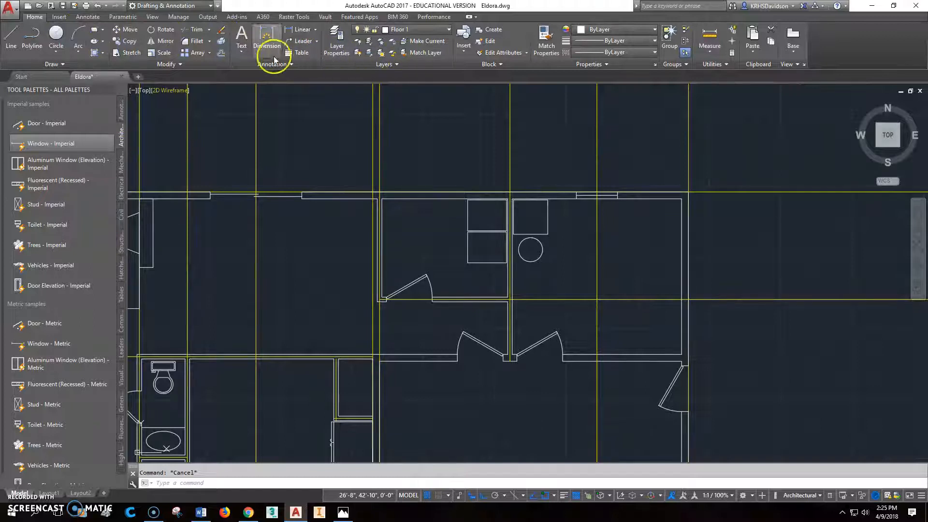
click(221, 54)
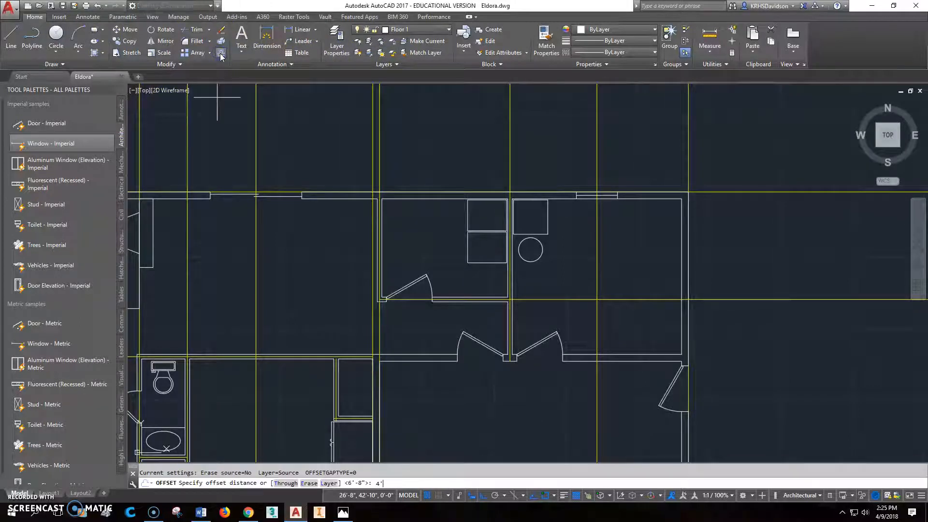
key(Return)
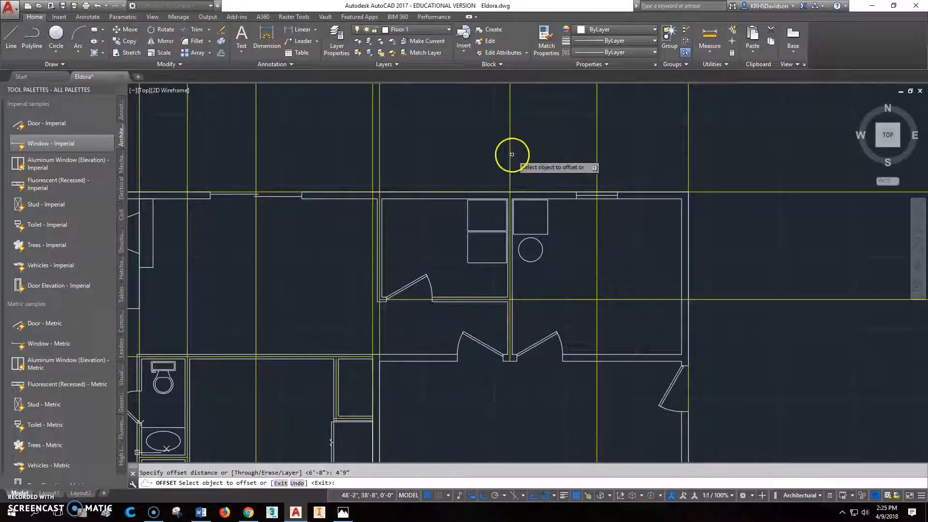
key(Escape)
scroll(471, 199, up, 2)
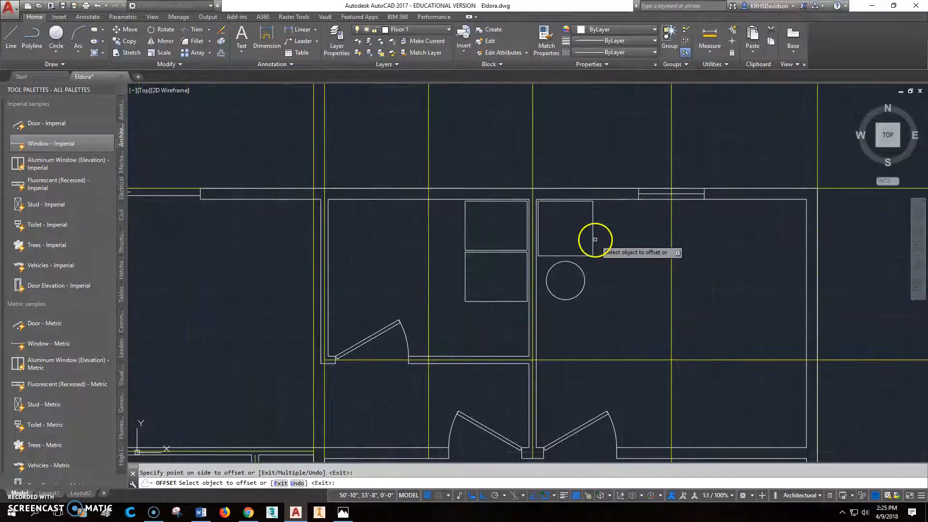
Step: Copy the shop window along the north wall to the utility room's guide line, centring it there with a perpendicular snap
click(127, 41)
click(650, 194)
click(642, 192)
key(Return)
click(672, 193)
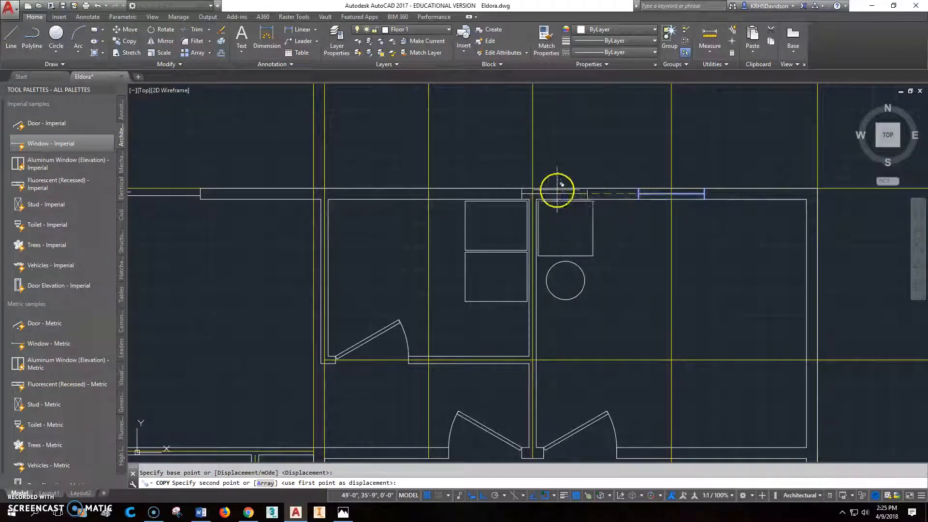
shift+right_click(429, 195)
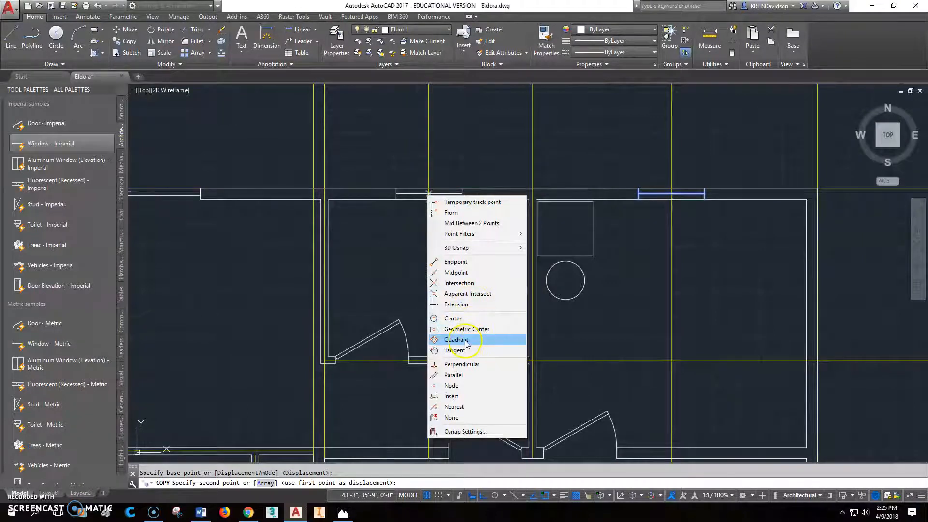
click(463, 364)
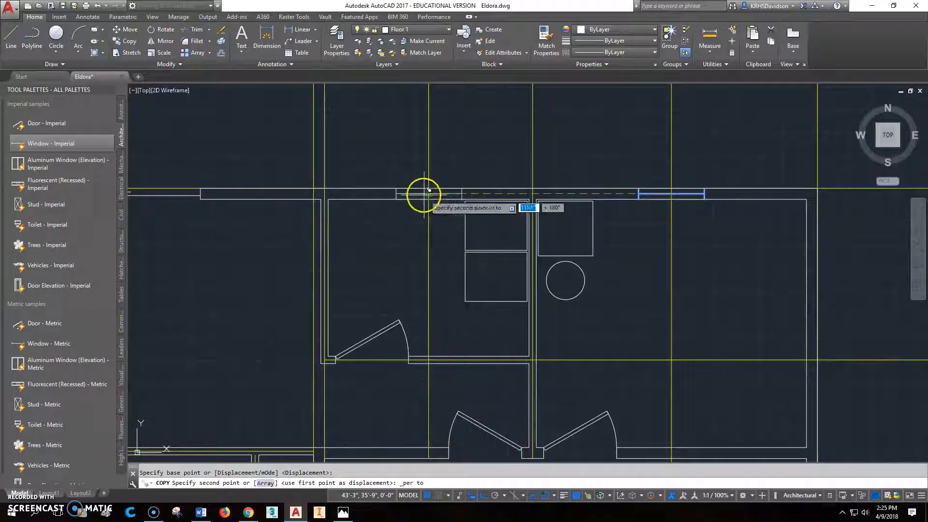
click(478, 214)
key(Escape)
scroll(439, 196, down, 4)
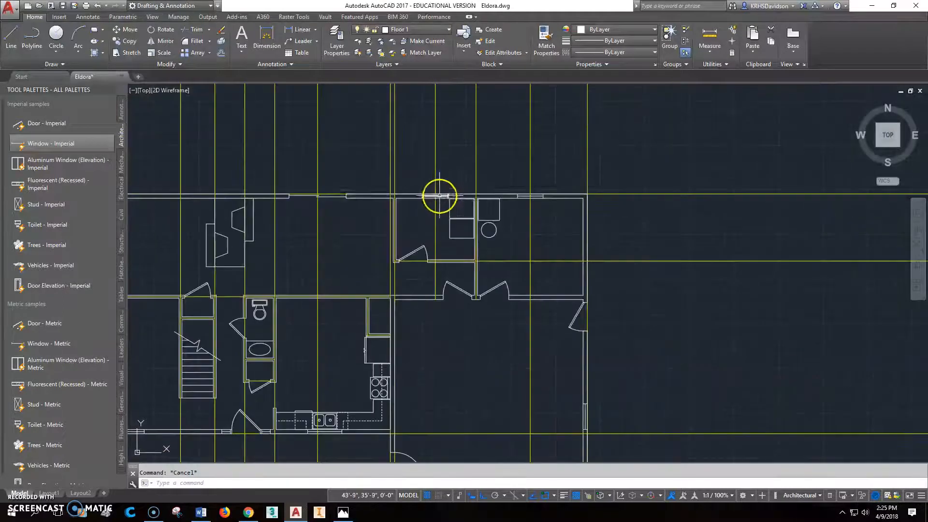
middle_drag(485, 263, 517, 256)
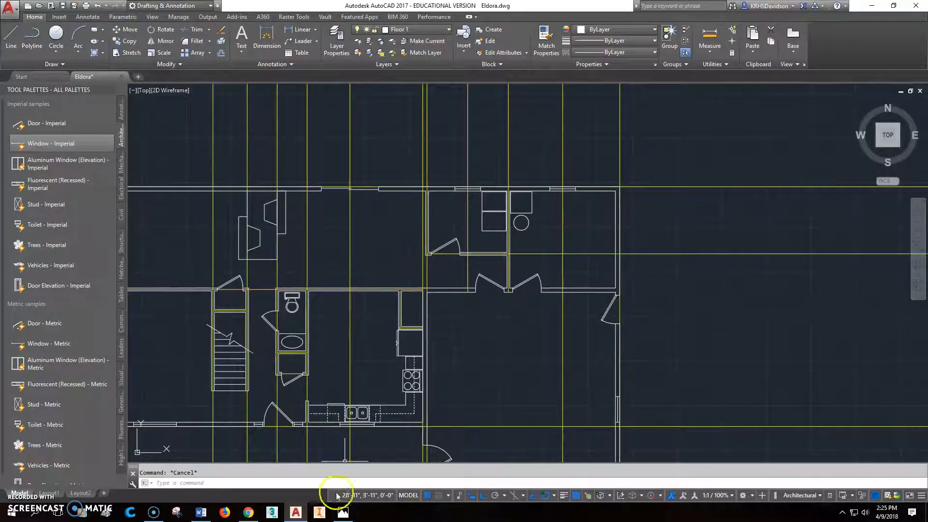
Step: Check the reference plan for the family room windows, and offset the west wall's vertical guide line 6' east twice in succession
click(343, 512)
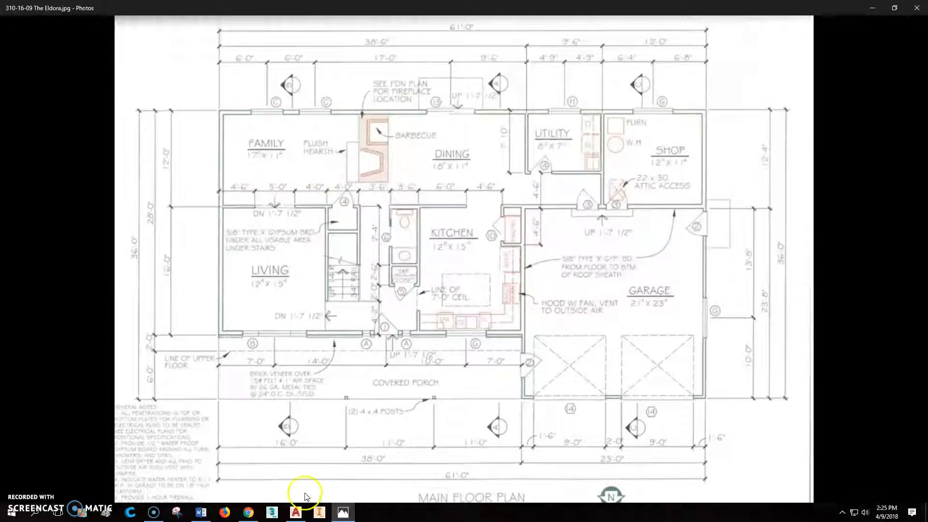
click(296, 512)
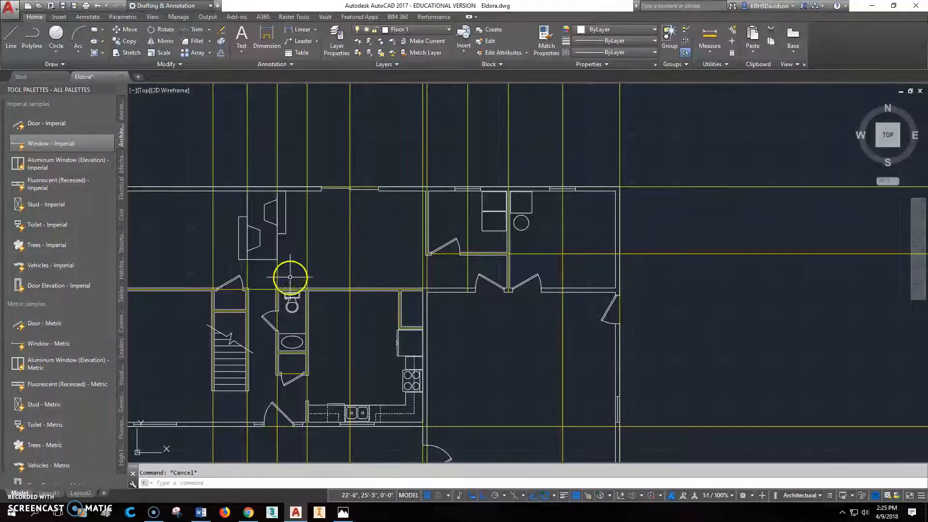
middle_drag(246, 247, 523, 307)
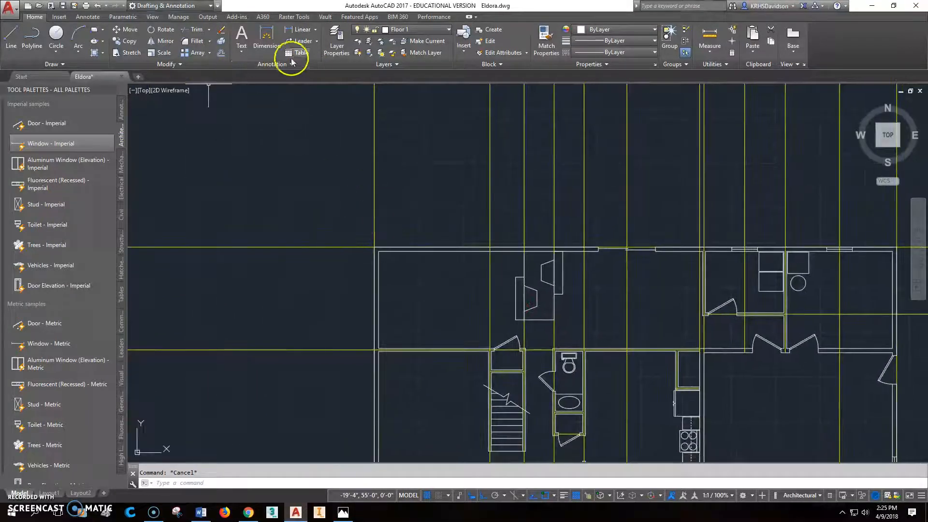
click(222, 54)
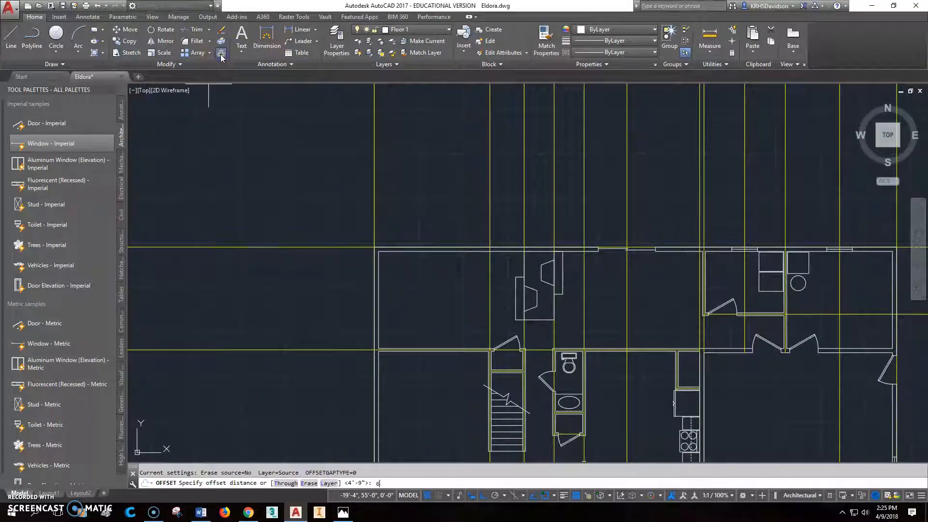
text(6')
key(Return)
click(374, 223)
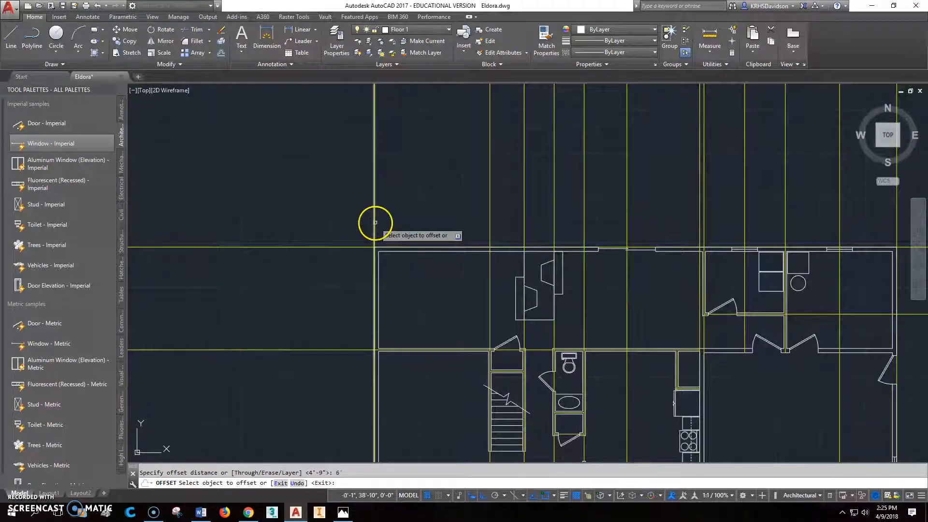
click(425, 217)
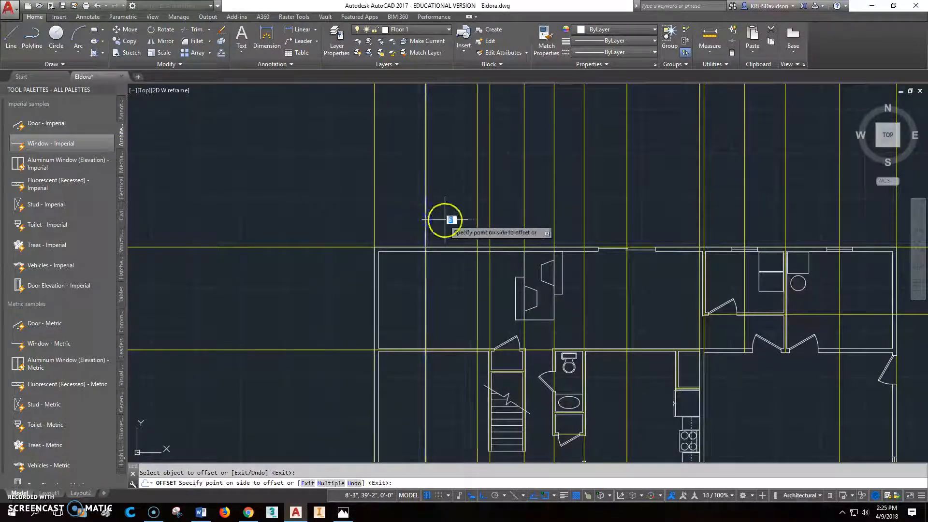
key(Escape)
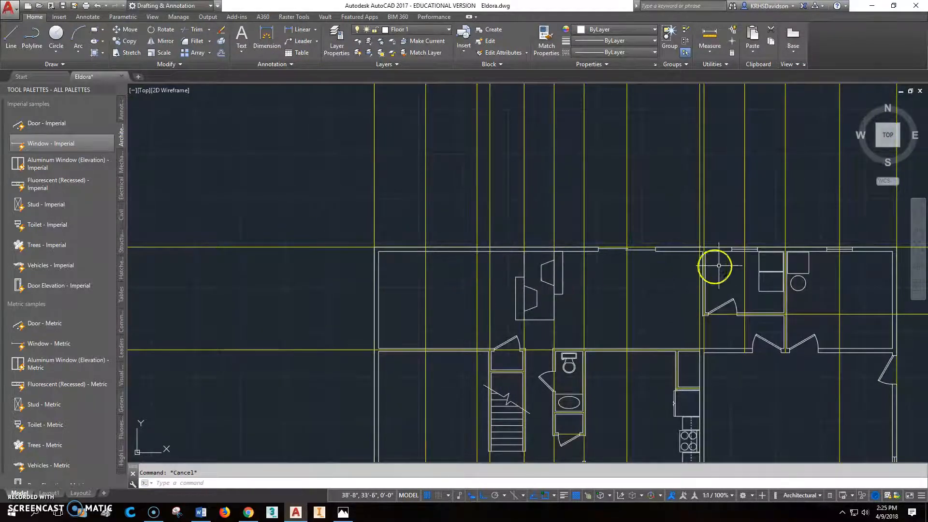
Step: Copy the utility room window from its midpoint to both new guide lines on the family room's north wall
scroll(747, 249, up, 4)
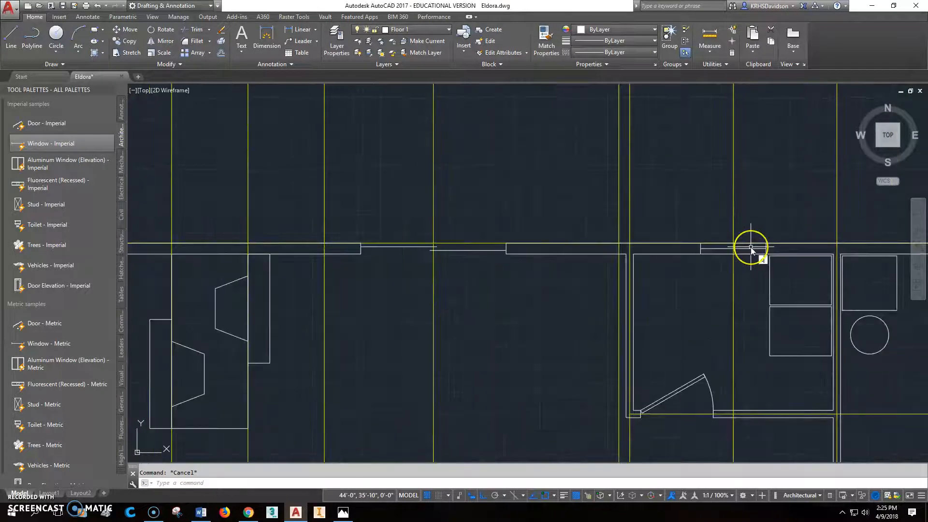
click(127, 41)
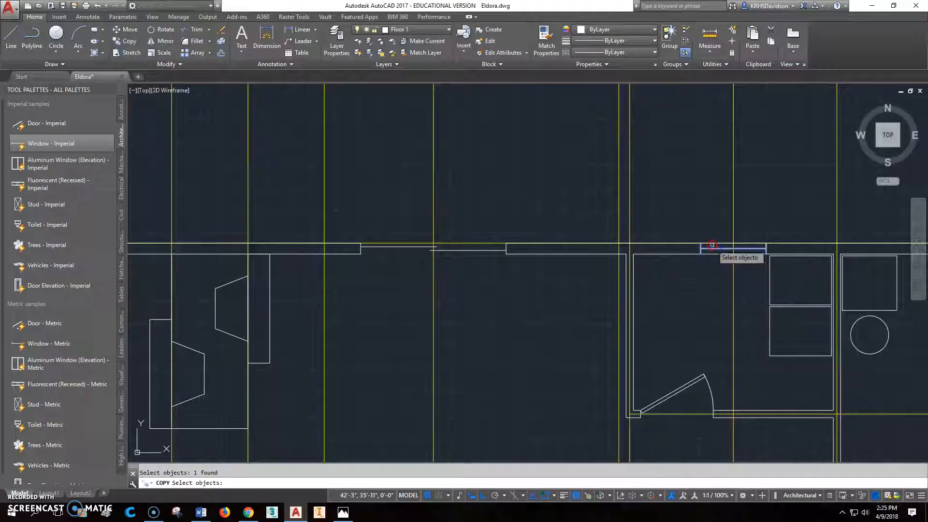
key(Return)
click(733, 246)
scroll(730, 235, down, 4)
scroll(582, 239, up, 4)
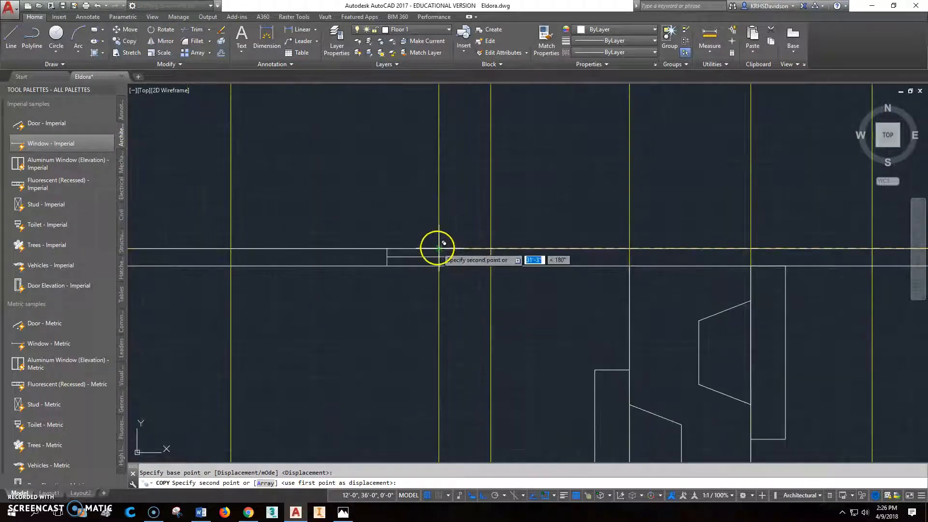
click(439, 249)
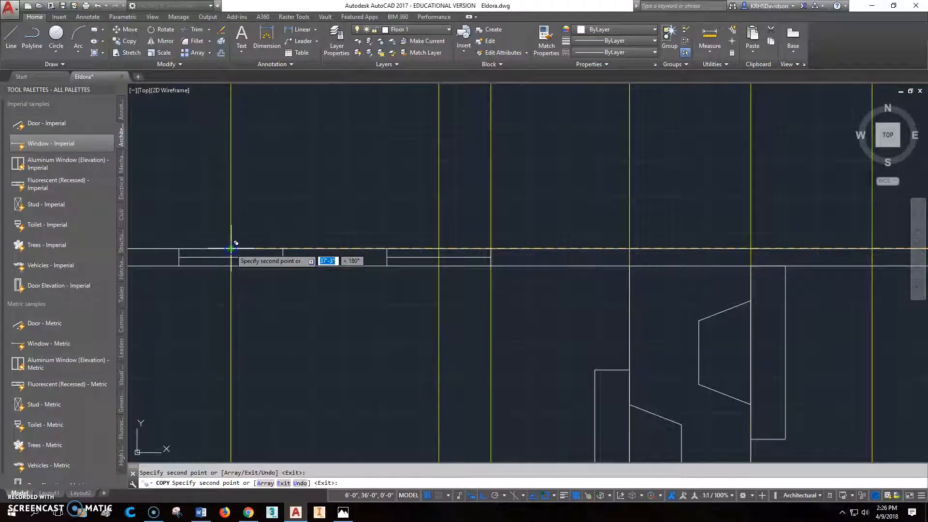
key(Escape)
scroll(290, 290, down, 6)
middle_drag(521, 274, 541, 235)
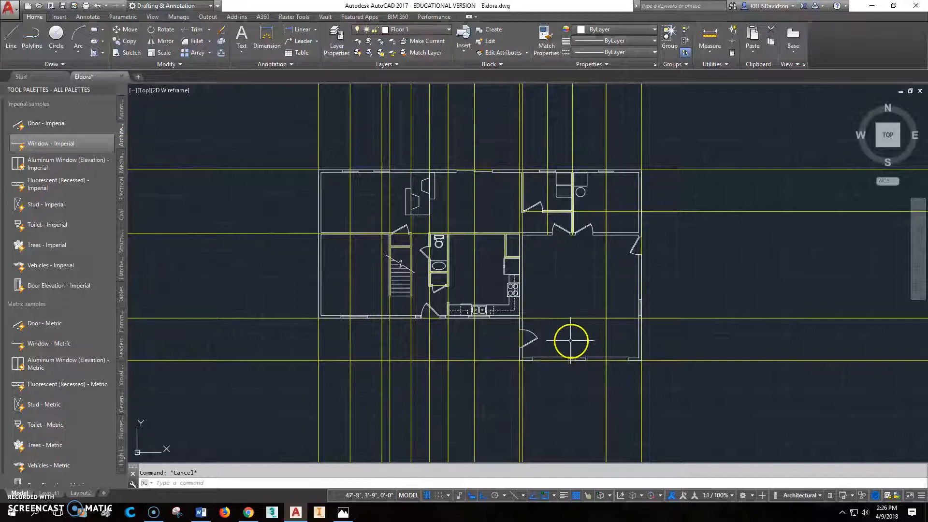
Step: Check the reference plan for the opening between family and living rooms, and offset the west wall's guide line 4'6" east
click(343, 512)
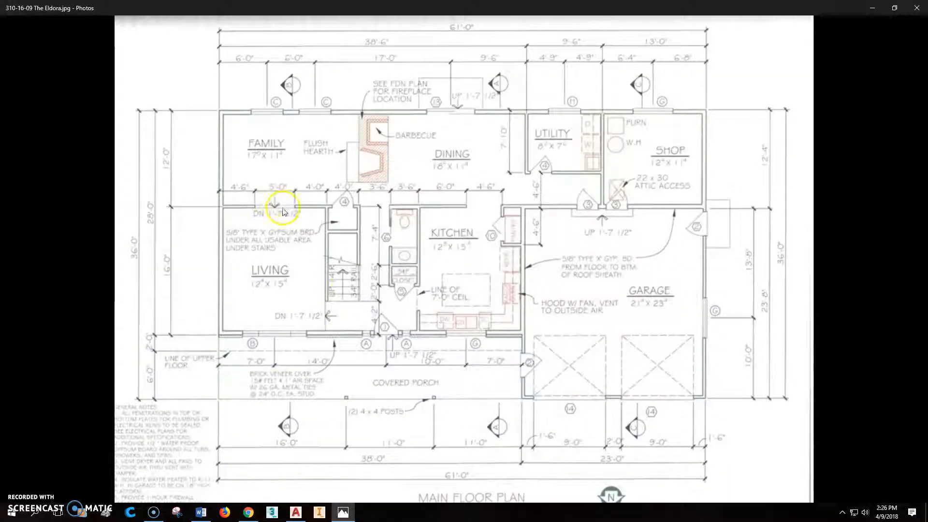
click(299, 514)
scroll(376, 250, up, 2)
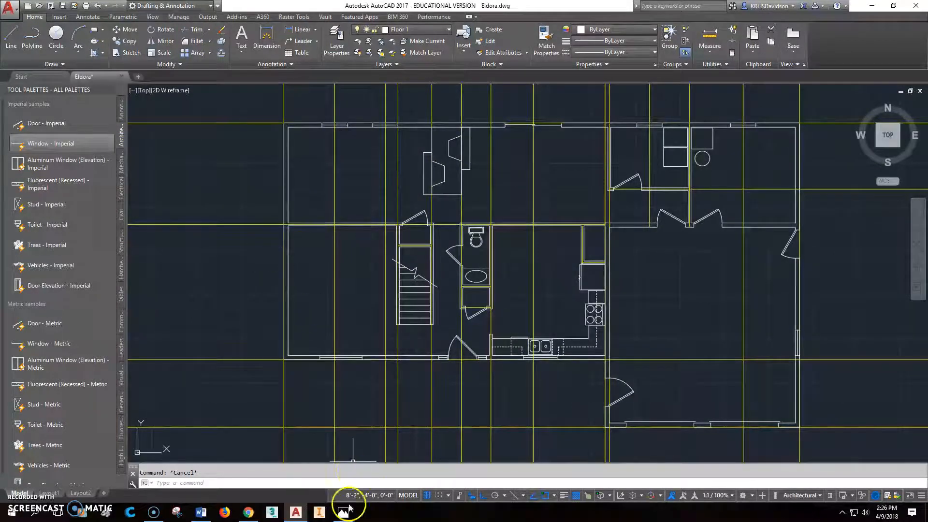
mouse_move(298, 518)
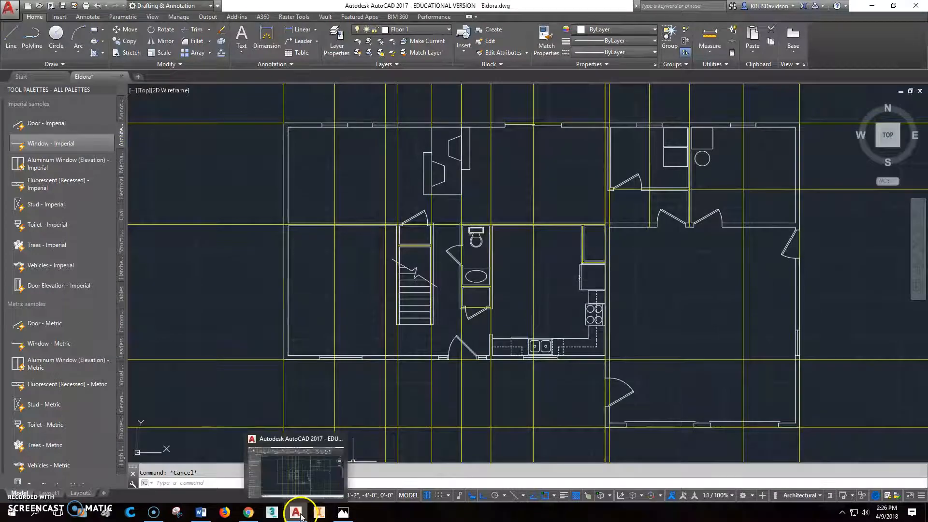
click(343, 512)
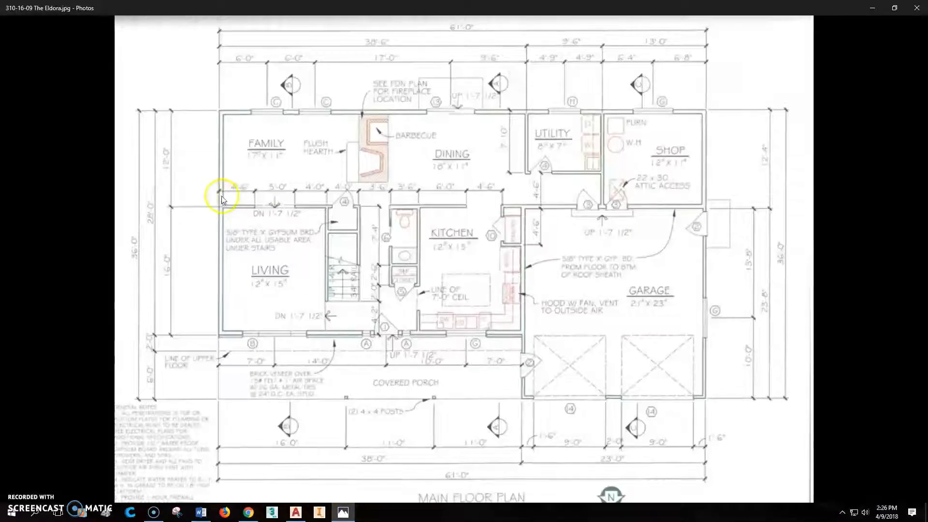
click(296, 513)
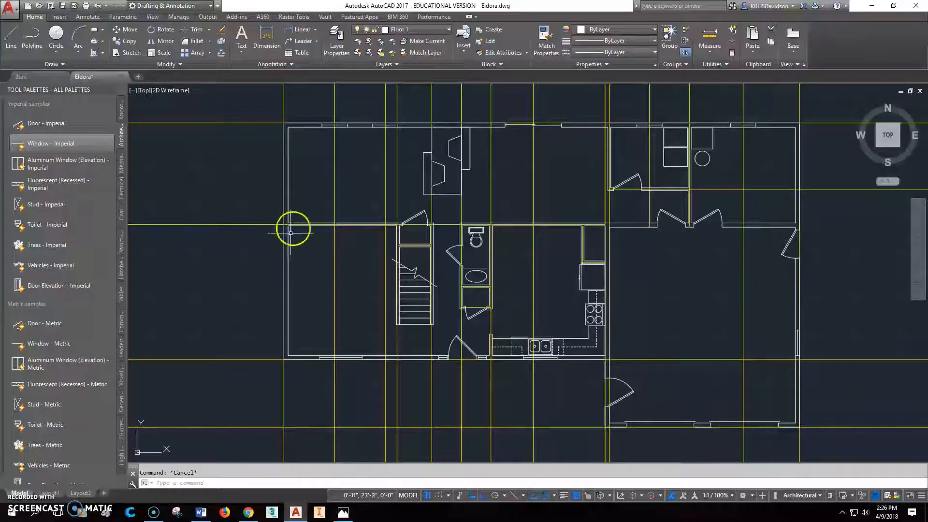
click(221, 52)
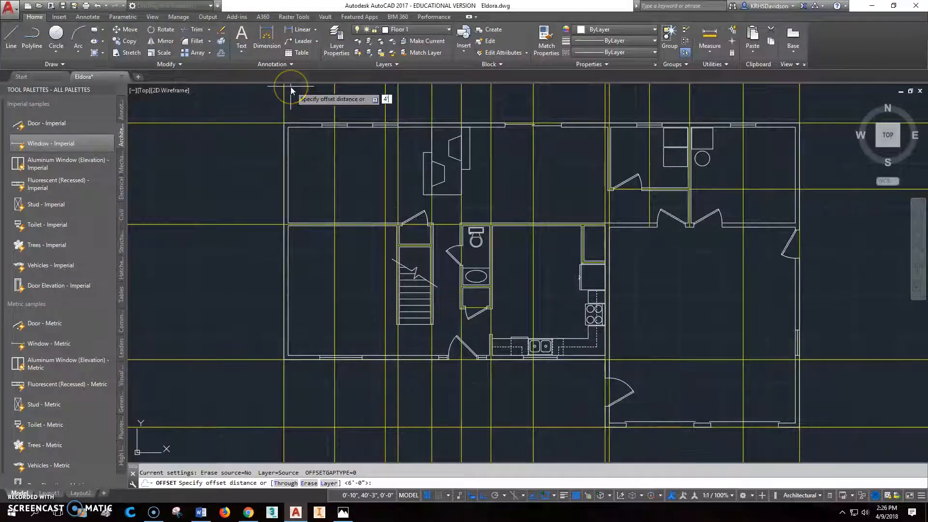
text(4'6)
key(Return)
click(284, 102)
click(312, 105)
scroll(321, 252, up, 4)
key(Escape)
Step: Offset the opening's first guide line 5' east to mark the other side of the opening
click(221, 52)
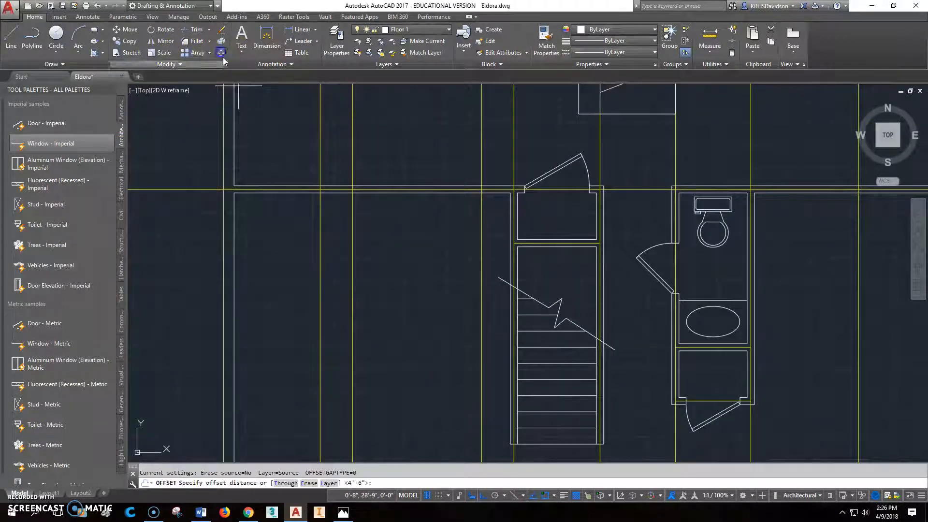
text(5')
key(Return)
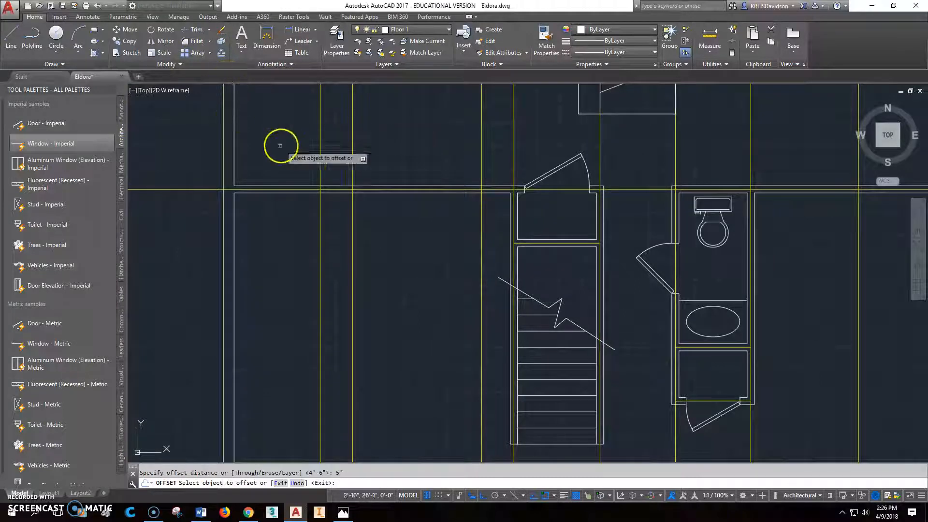
click(321, 143)
click(370, 142)
key(Escape)
scroll(375, 227, up, 2)
middle_drag(337, 220, 308, 243)
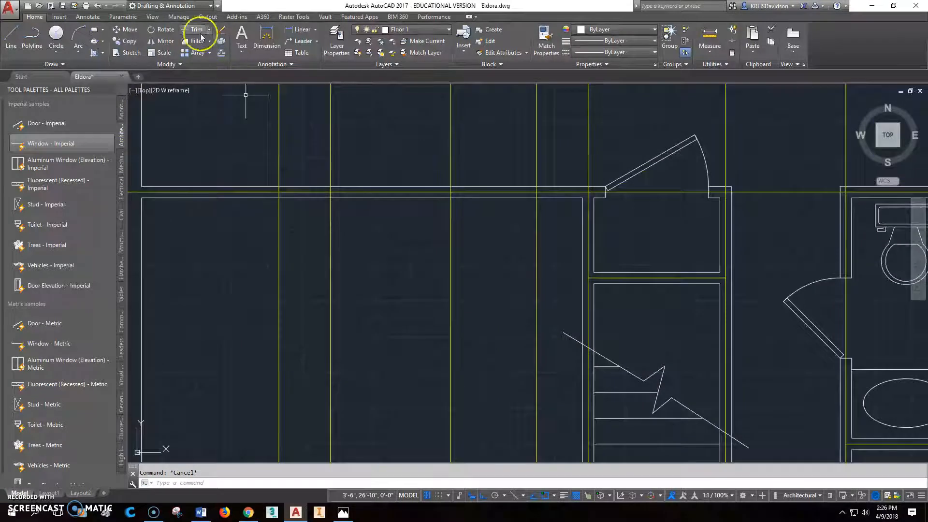
Step: Draw a short jamb line across the wall between family and living rooms at each of the opening's two guide lines
click(15, 38)
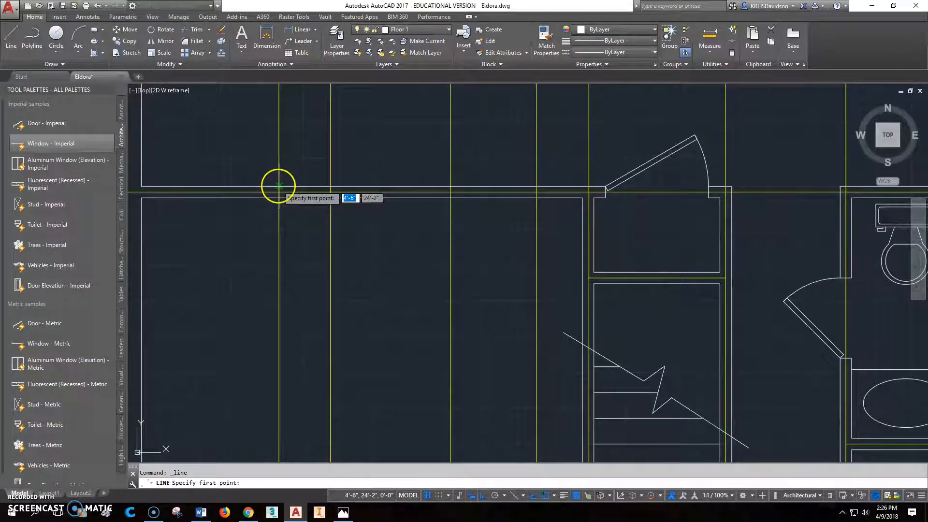
click(280, 198)
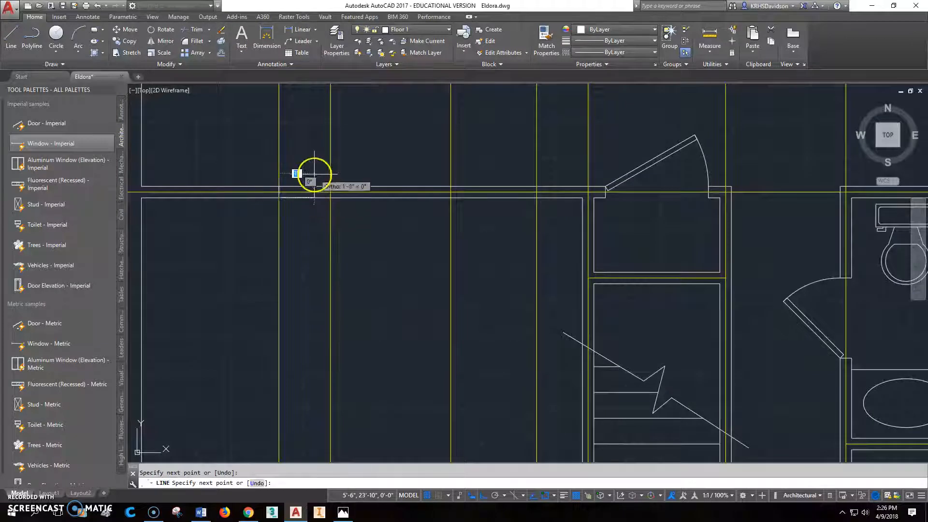
click(13, 33)
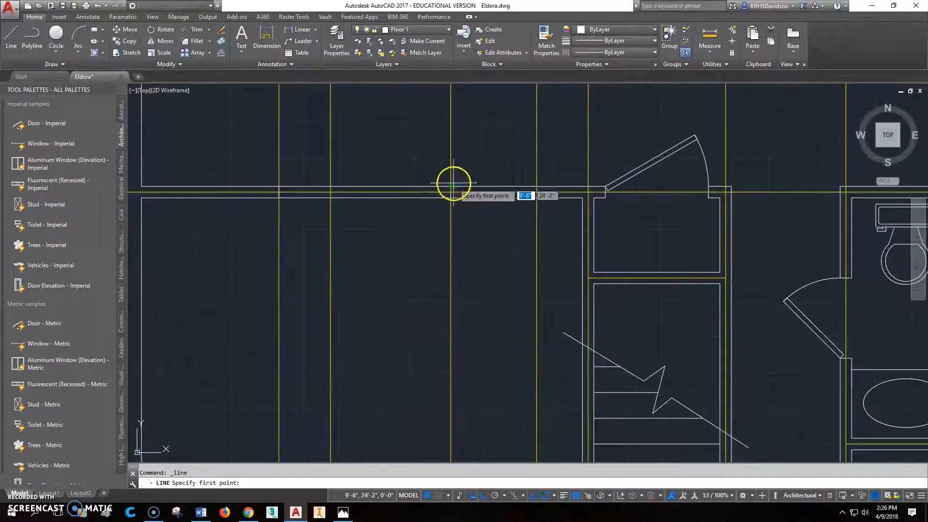
key(Escape)
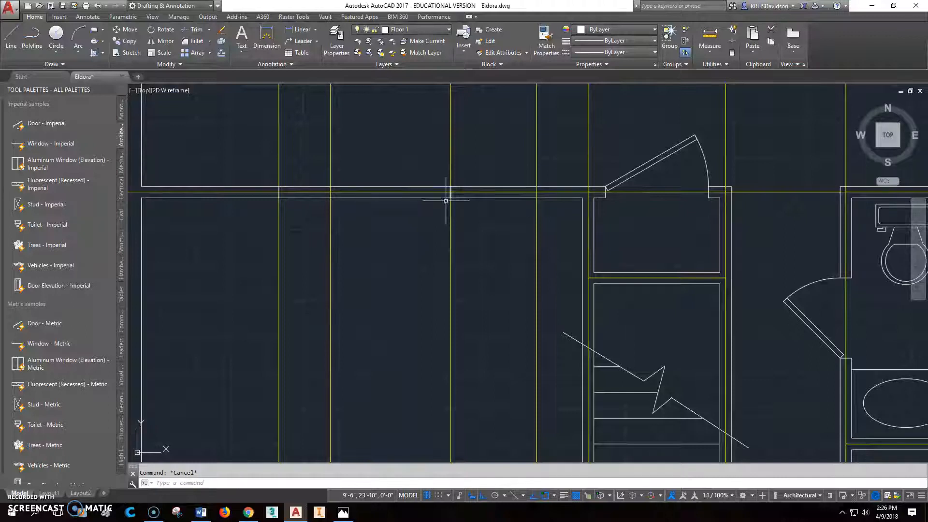
Step: Trim both faces of the wall between family and living rooms between the opening's two guide lines
click(196, 29)
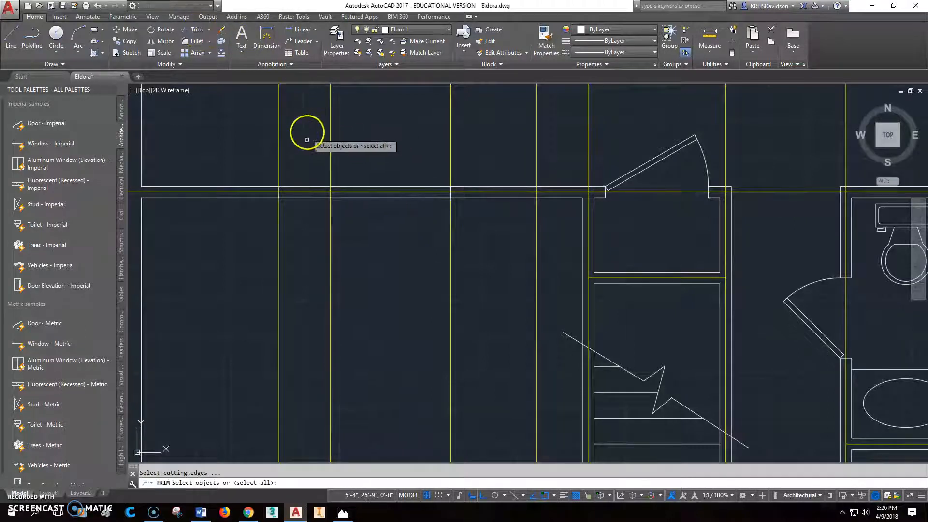
click(279, 170)
click(450, 170)
right_click(427, 172)
click(427, 185)
click(427, 198)
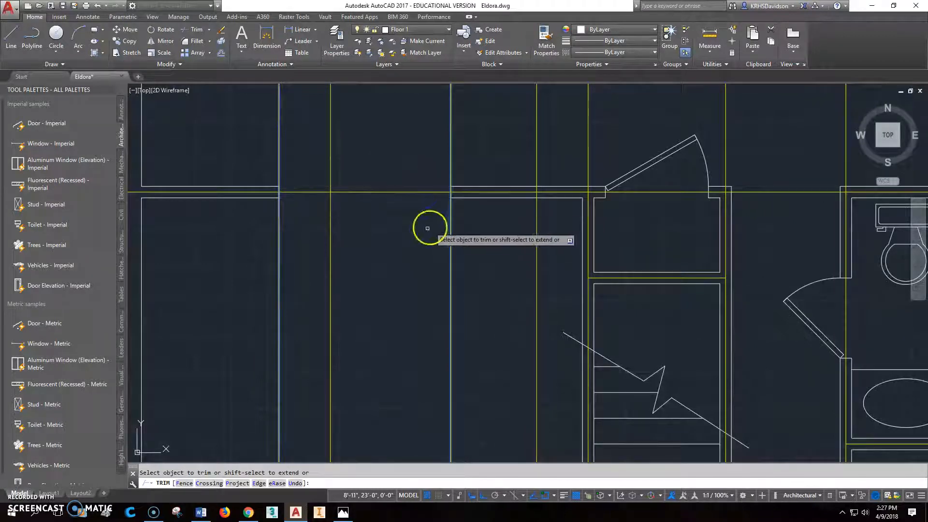
key(Escape)
Step: Delete the two vertical guide lines that mark the sides of the family–living room opening
scroll(345, 237, down, 3)
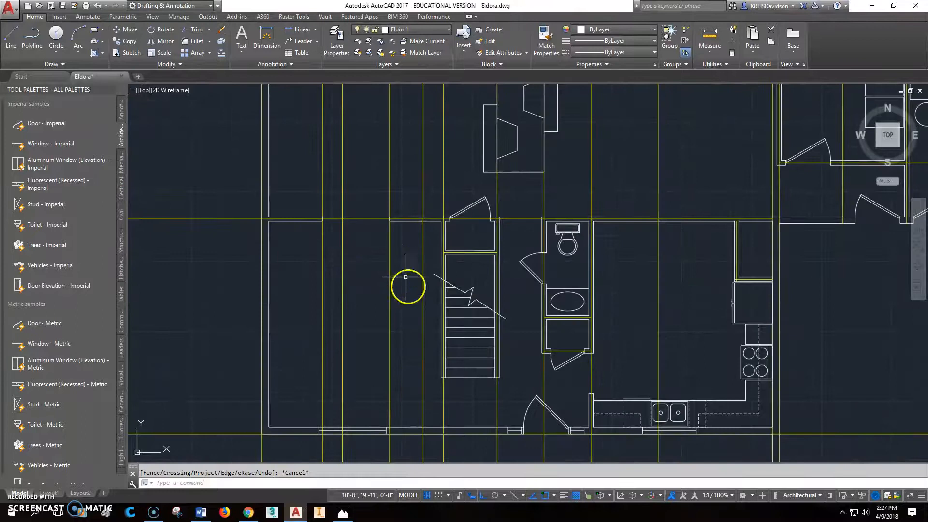
click(391, 335)
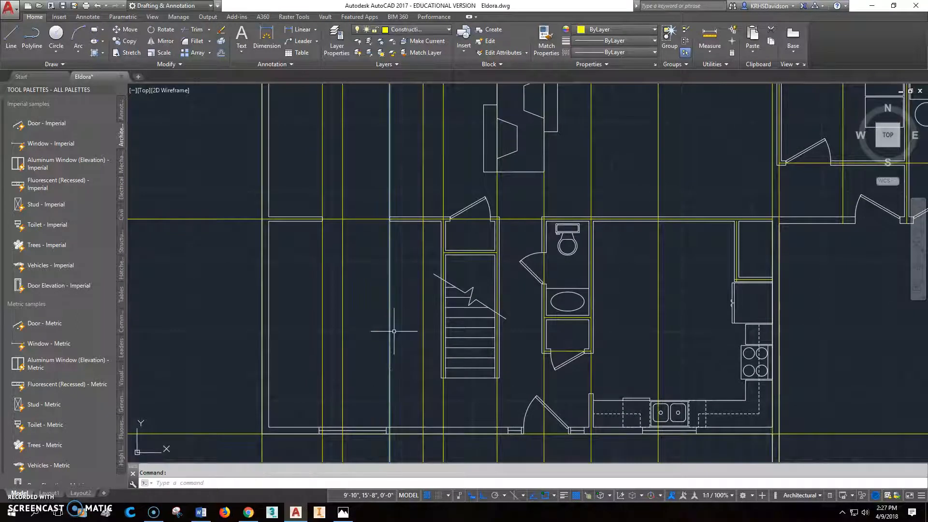
key(Delete)
click(321, 276)
key(Delete)
scroll(383, 270, down, 2)
middle_drag(425, 283, 329, 277)
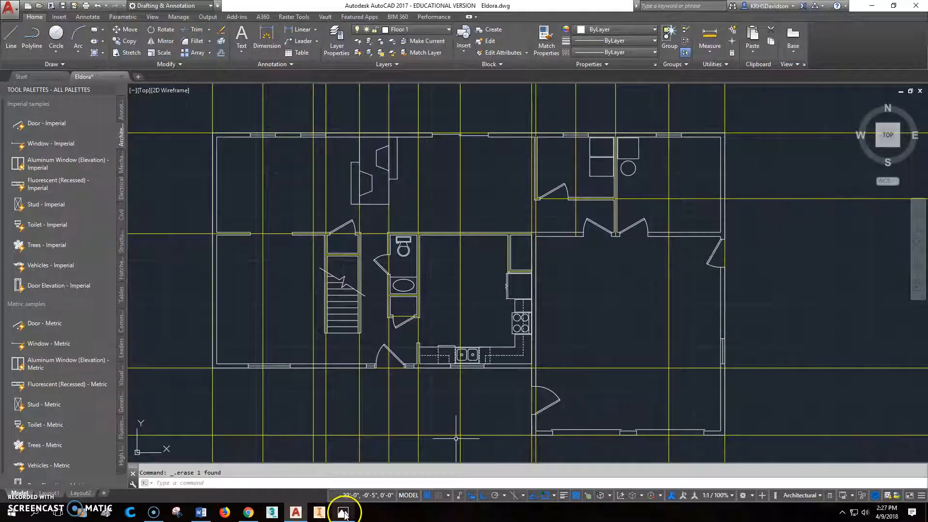
Step: Check the reference floor plan for the kitchen–dining opening and measure from the bathroom–kitchen wall guide to the next vertical guide
click(344, 513)
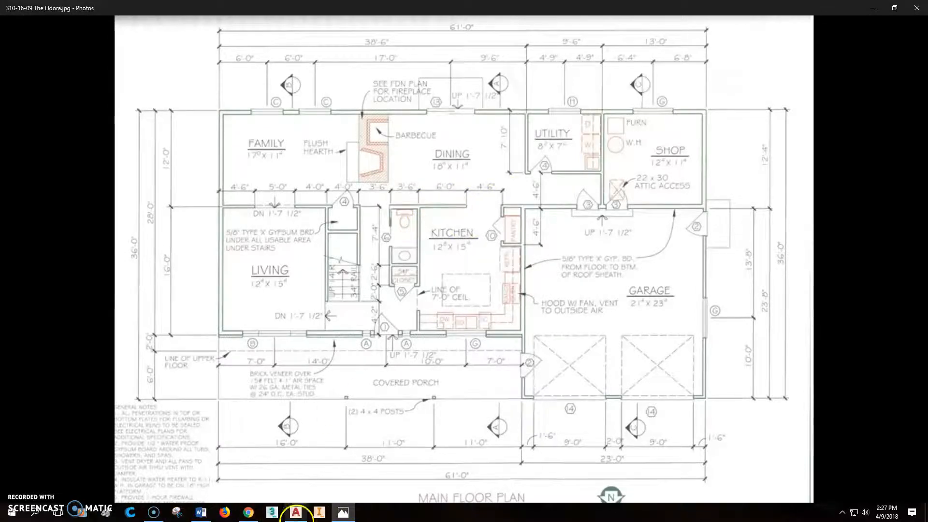
click(296, 513)
scroll(485, 254, up, 5)
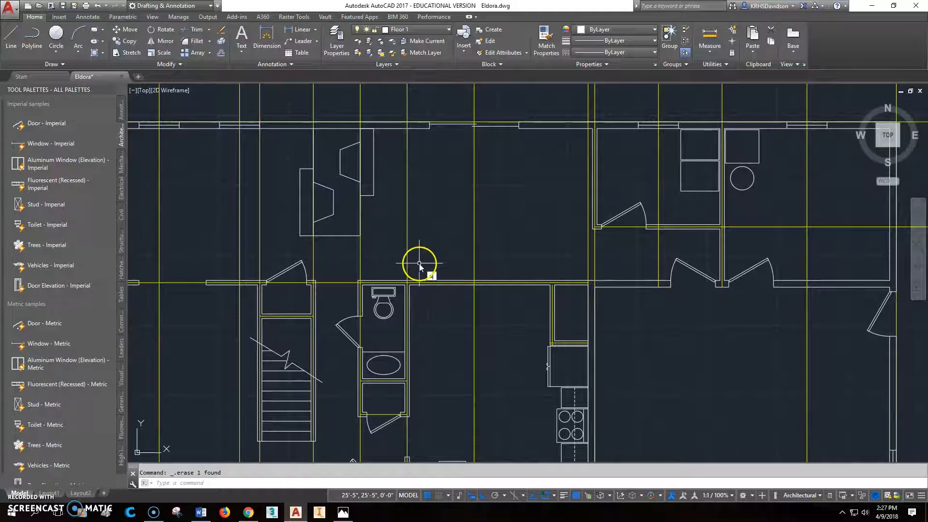
text(i)
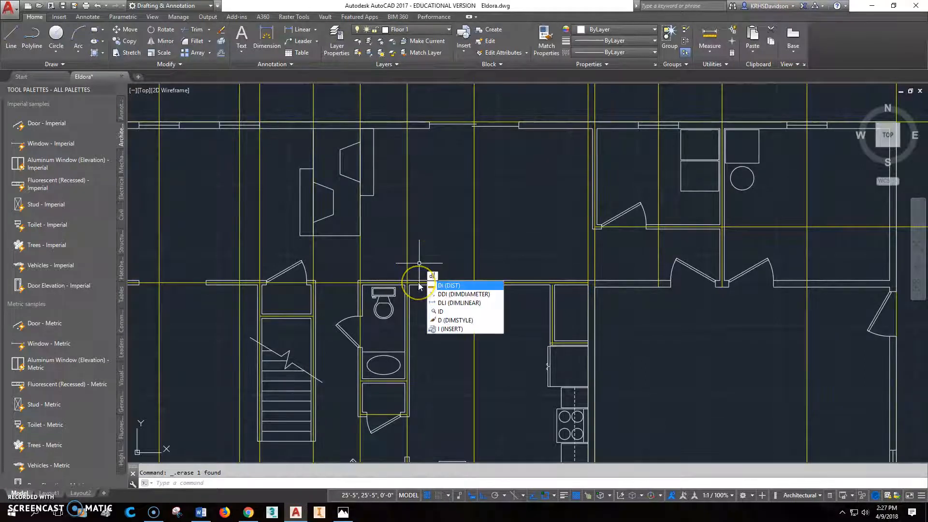
key(BackSpace)
key(BackSpace)
key(Return)
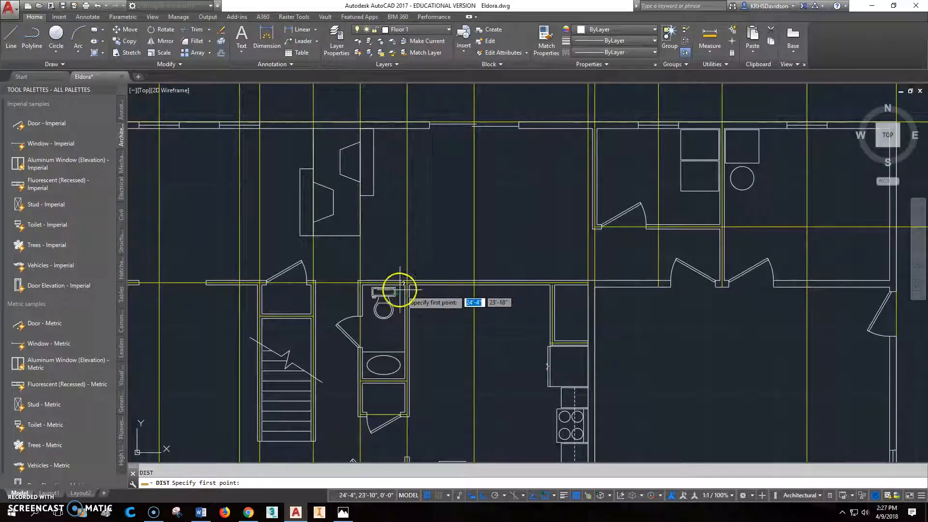
click(410, 278)
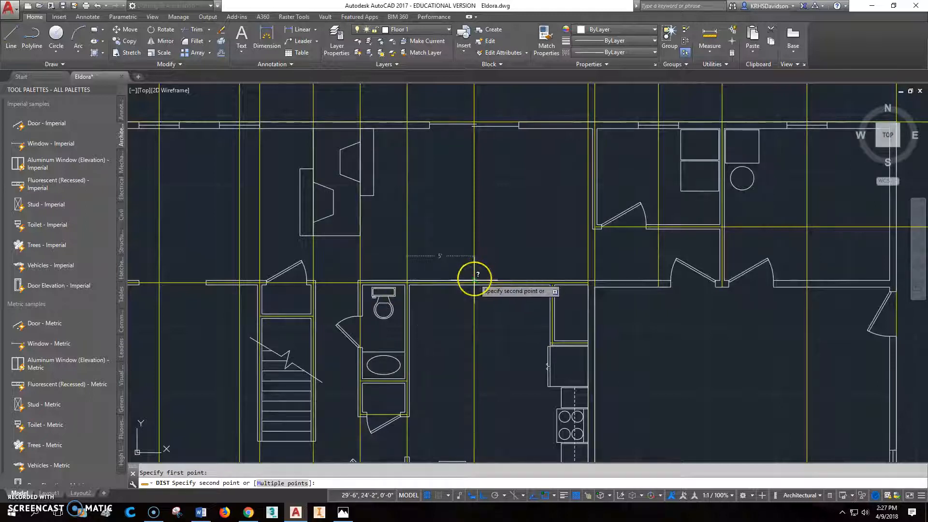
key(Escape)
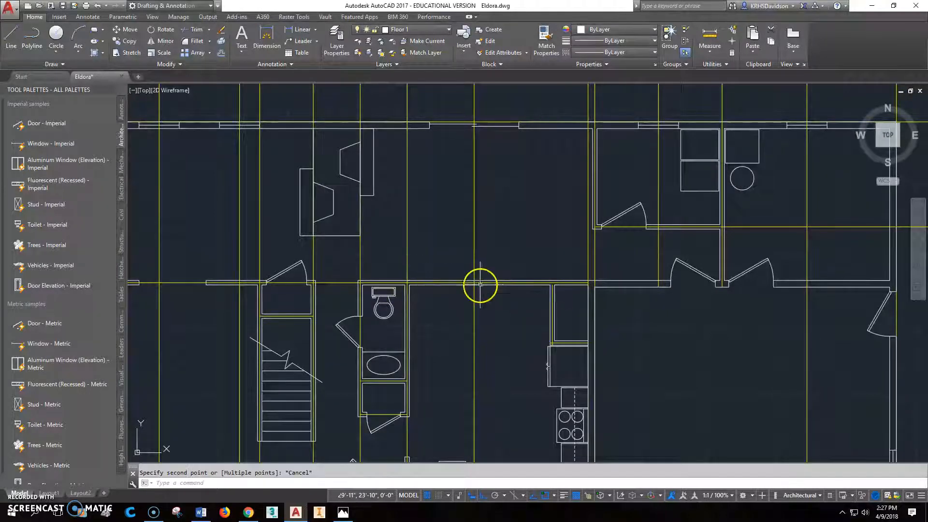
Step: Offset the vertical guide line of the bathroom–kitchen wall 6' east to mark the start of the kitchen–dining opening
scroll(484, 290, down, 3)
scroll(410, 270, up, 2)
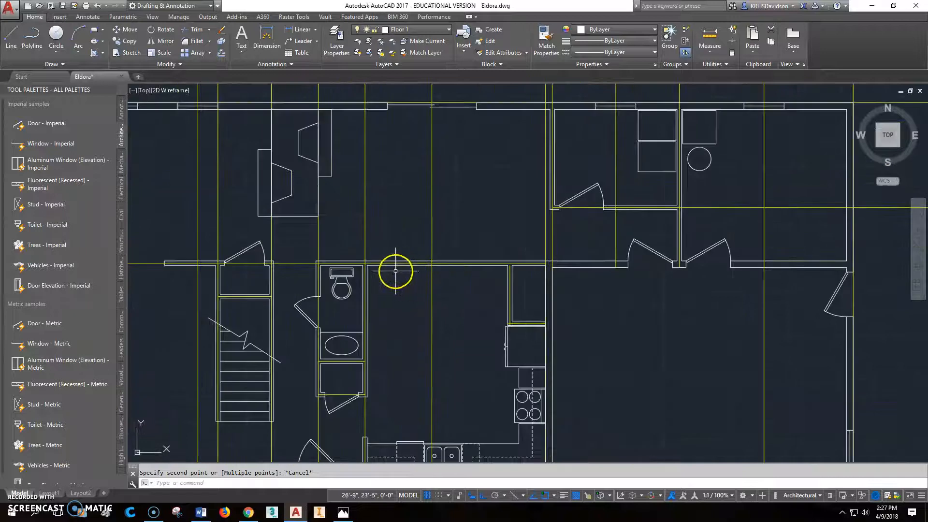
click(222, 54)
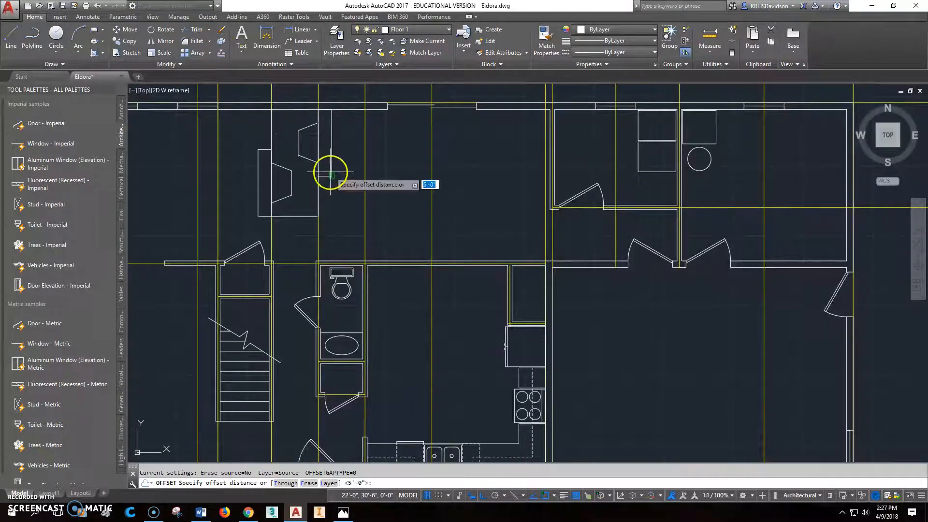
key(Return)
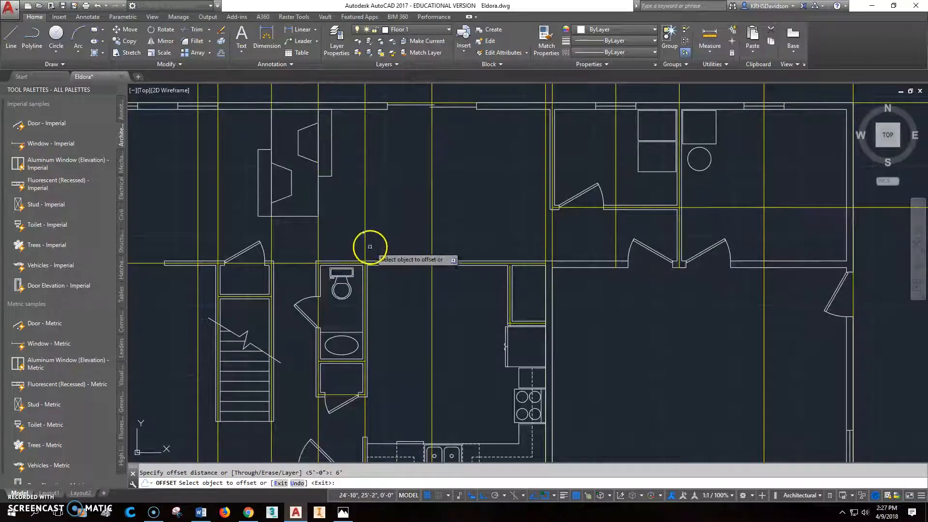
click(432, 255)
click(465, 287)
middle_drag(467, 288, 407, 294)
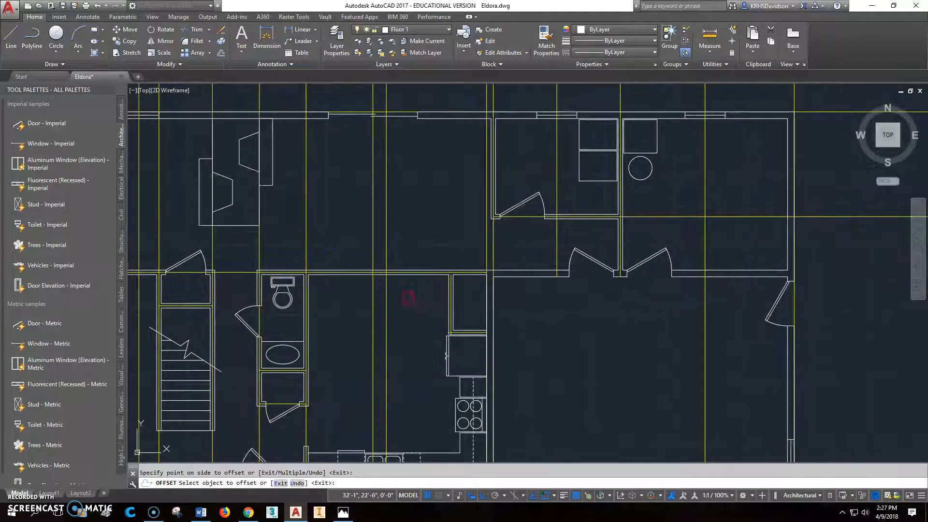
scroll(425, 288, up, 2)
key(Escape)
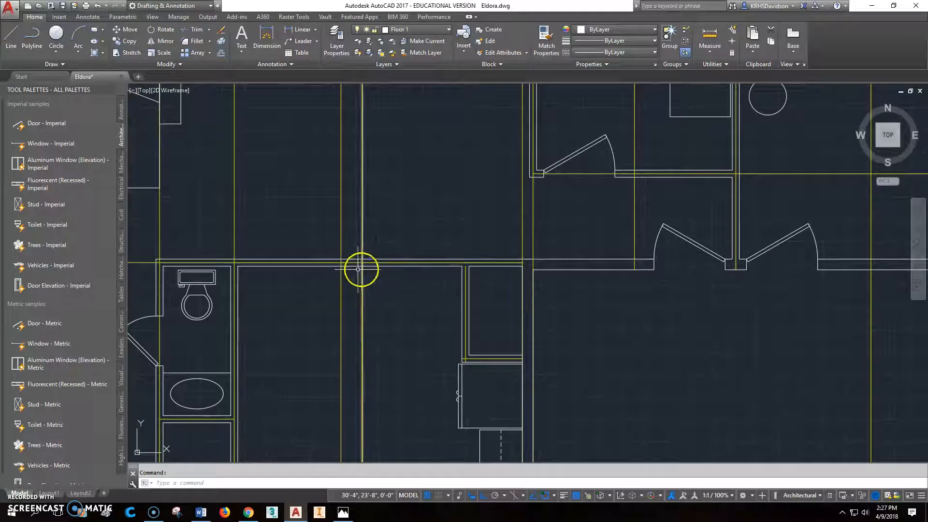
Step: Offset the kitchen–dining opening's first guide line 4'-6" east to mark the other side of the opening
click(222, 55)
text(4'-)
text(6)
key(Return)
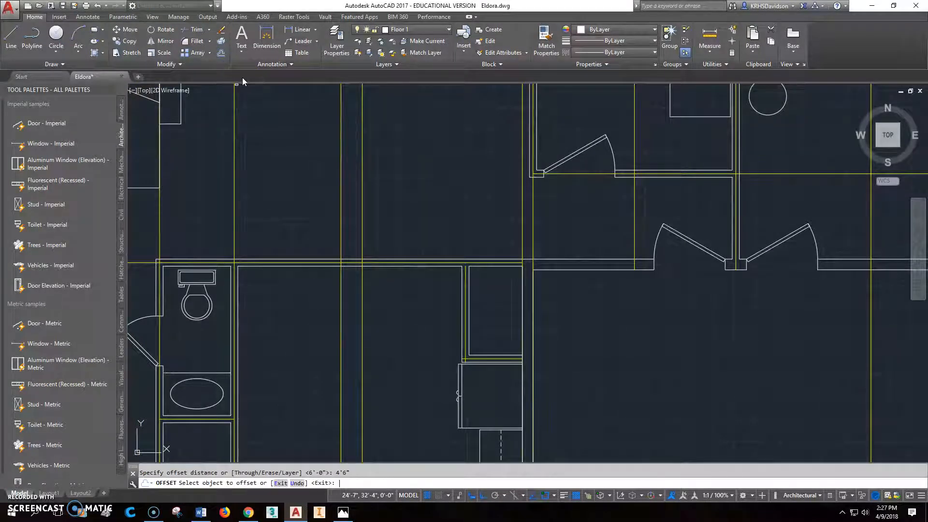
click(363, 234)
key(Escape)
key(Escape)
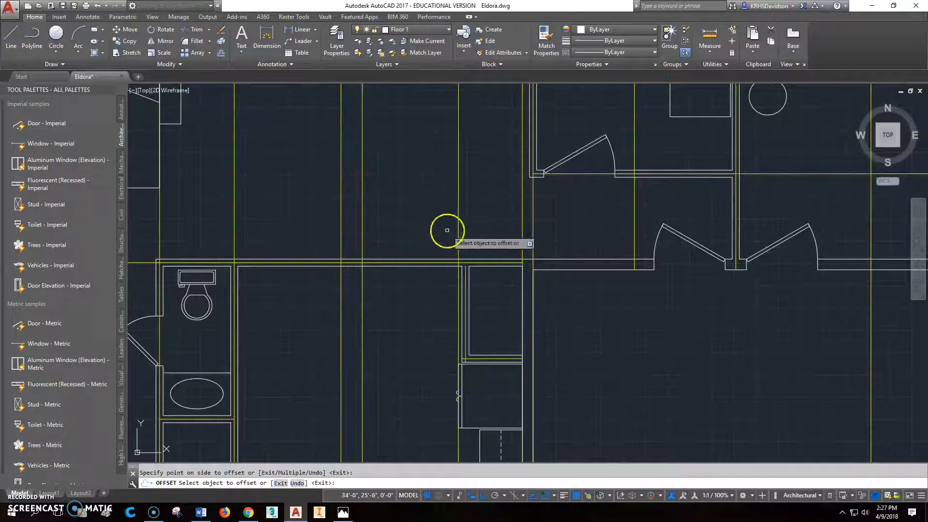
Step: Draw a short jamb line across the kitchen–dining wall at each of the opening's two guide lines
scroll(472, 266, up, 2)
text(l)
key(Return)
click(294, 261)
key(Escape)
text(l)
key(Return)
click(449, 256)
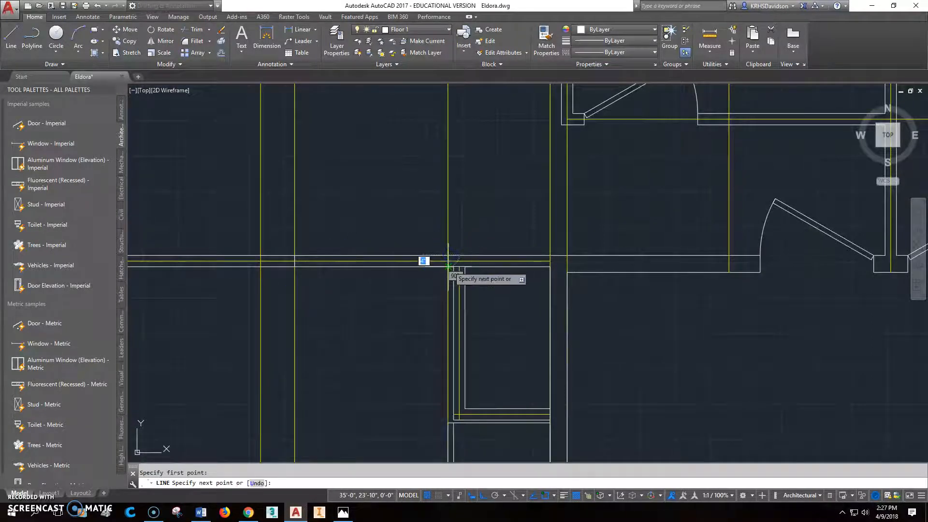
key(Escape)
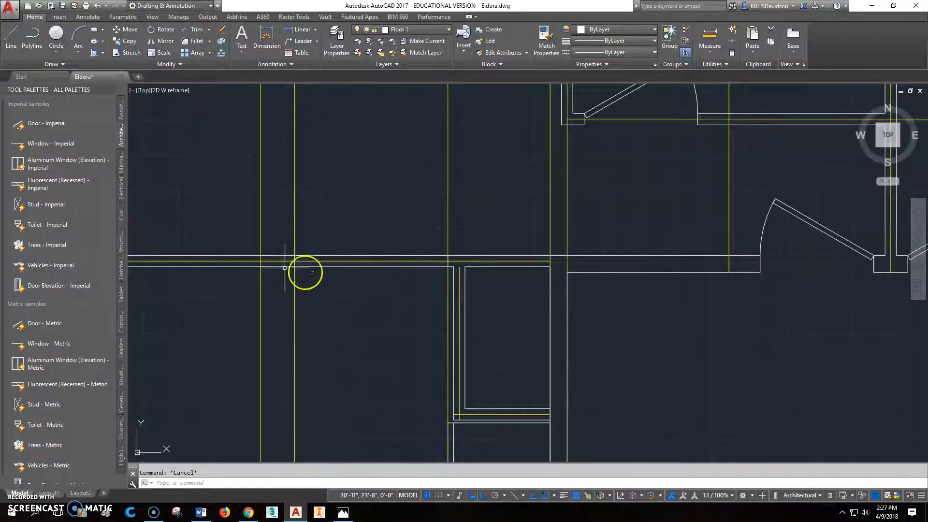
Step: Trim both faces of the kitchen–dining wall between the two jamb lines
click(195, 30)
key(Return)
click(358, 255)
click(363, 266)
key(Escape)
Step: Delete the two vertical guide lines that mark the sides of the kitchen–dining opening
click(475, 208)
click(290, 213)
key(Delete)
Step: Insert an Imperial door block on the center line of the pantry's west wall, opening toward the kitchen
scroll(498, 261, down, 2)
scroll(512, 252, up, 1)
scroll(500, 263, up, 2)
scroll(500, 263, down, 2)
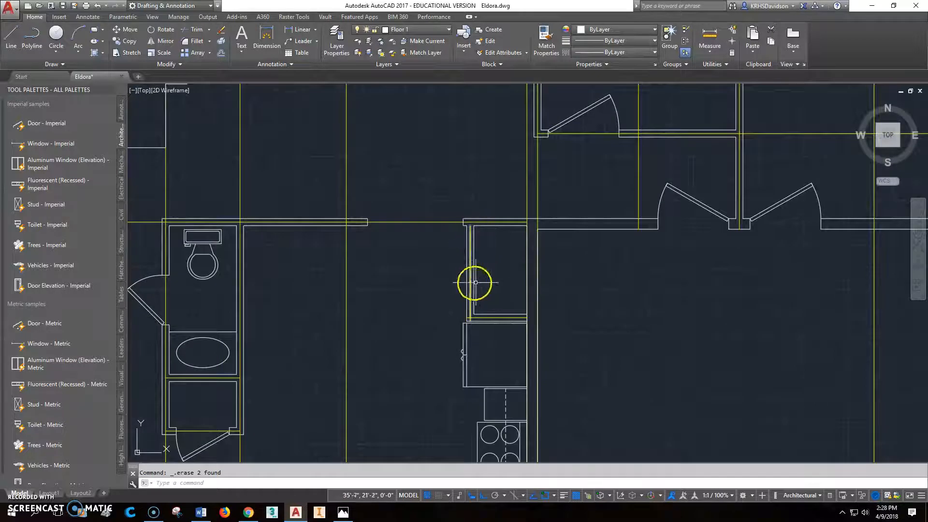
middle_drag(482, 262, 472, 239)
scroll(471, 242, down, 1)
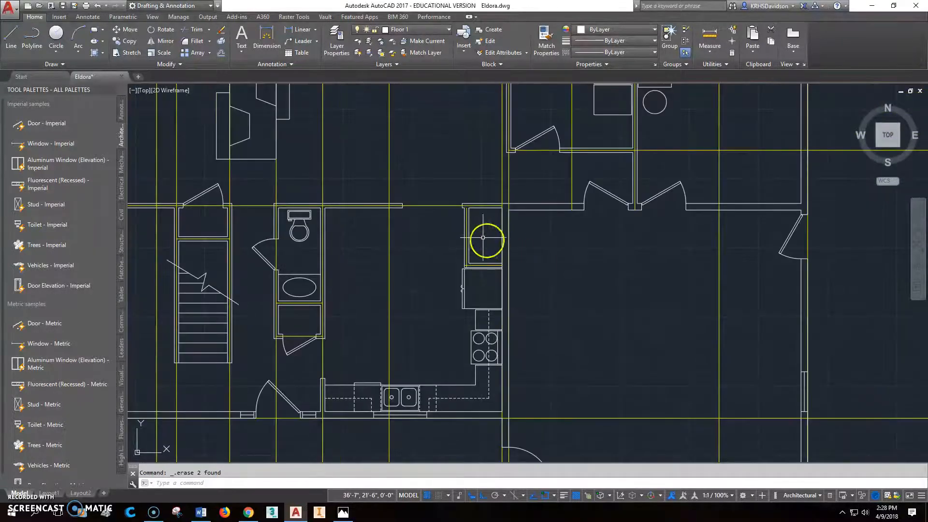
click(43, 125)
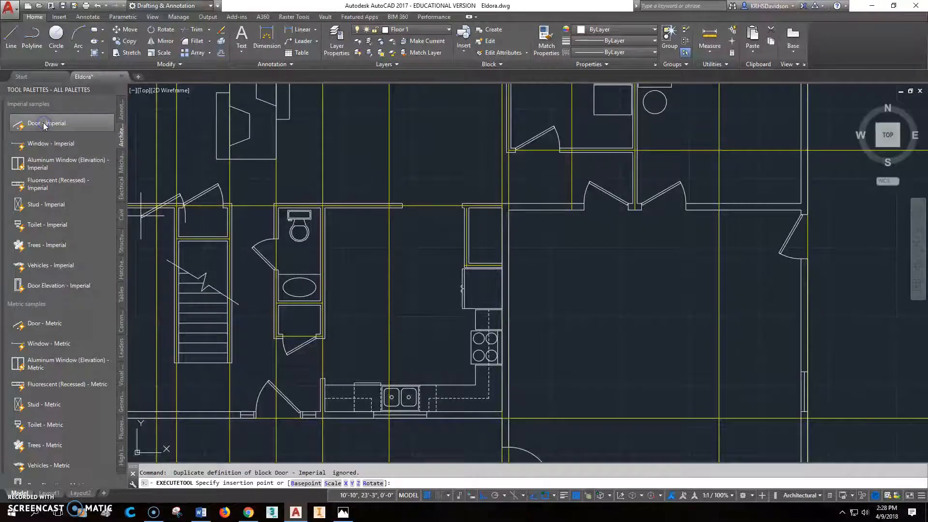
click(466, 254)
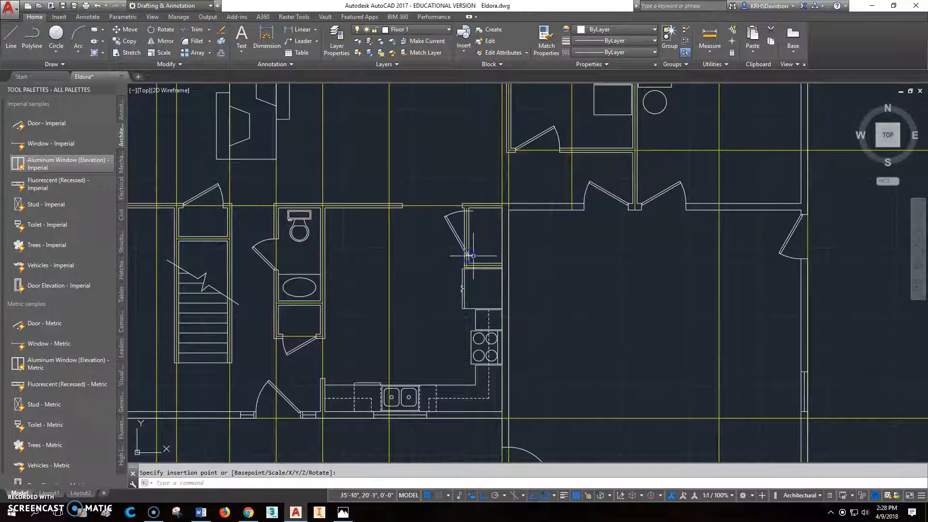
Step: Move the pantry door from its hinge corner perpendicular onto the kitchen-side face of the pantry's west wall
scroll(466, 256, up, 4)
scroll(466, 259, up, 4)
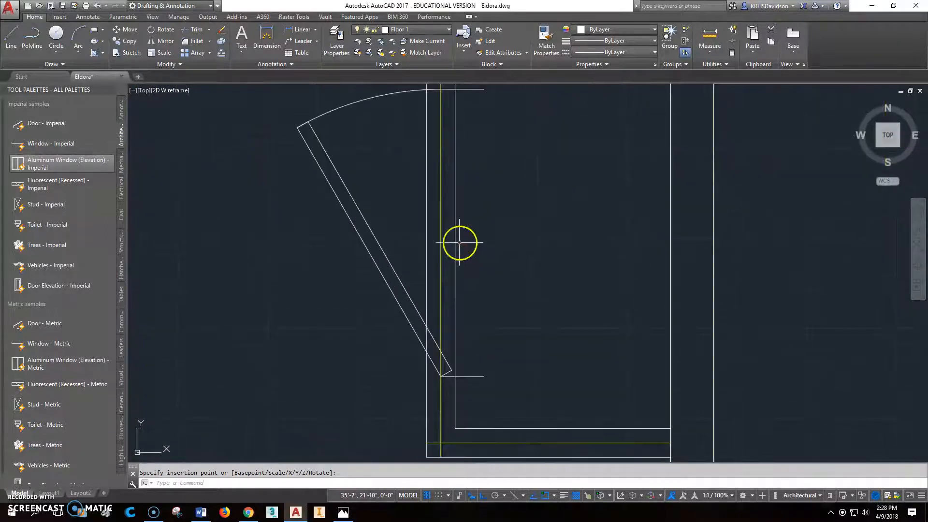
scroll(413, 258, down, 2)
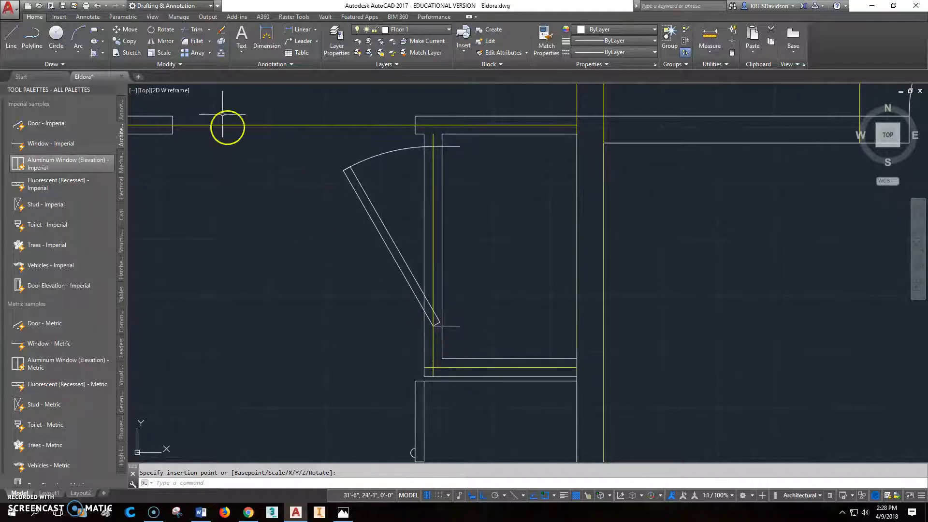
click(124, 29)
click(448, 326)
key(Return)
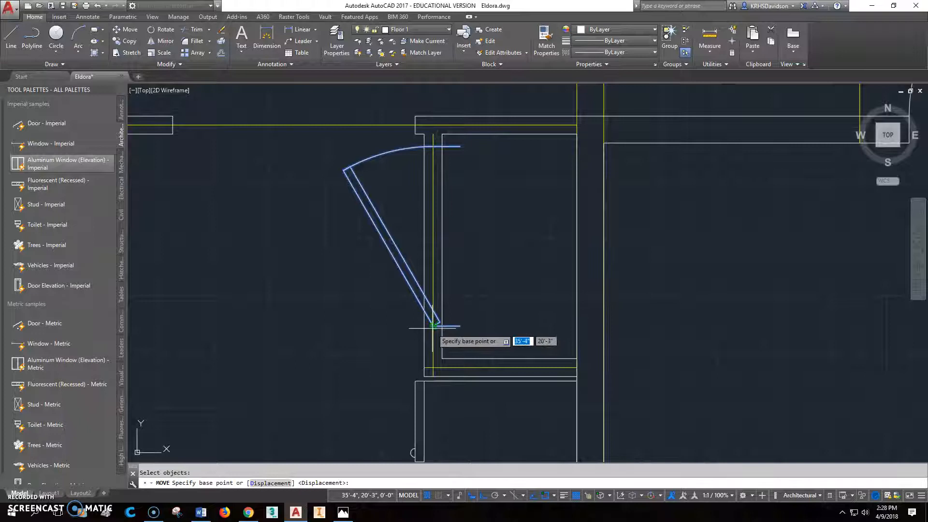
click(433, 327)
shift+right_click(410, 327)
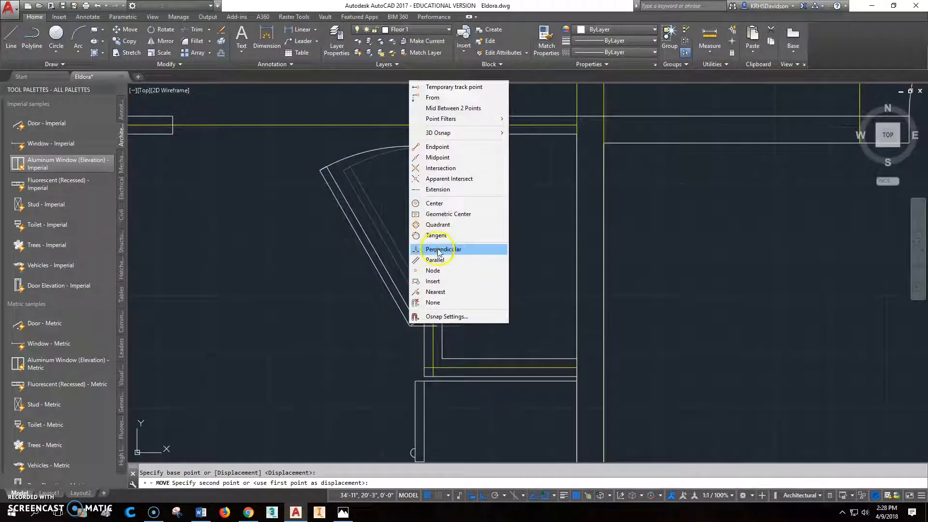
click(439, 250)
click(425, 322)
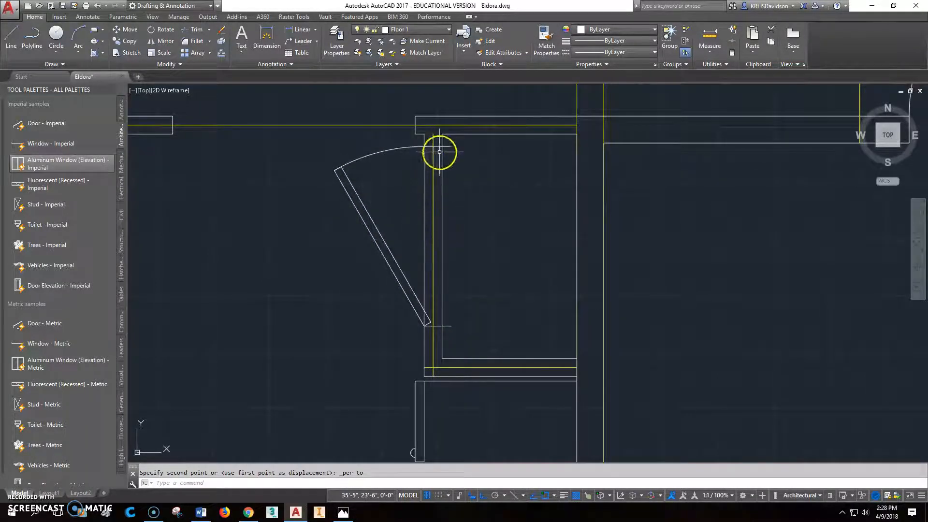
Step: Shorten the pantry door's jamb lines to end at the inner face of the pantry's west wall
scroll(440, 152, up, 2)
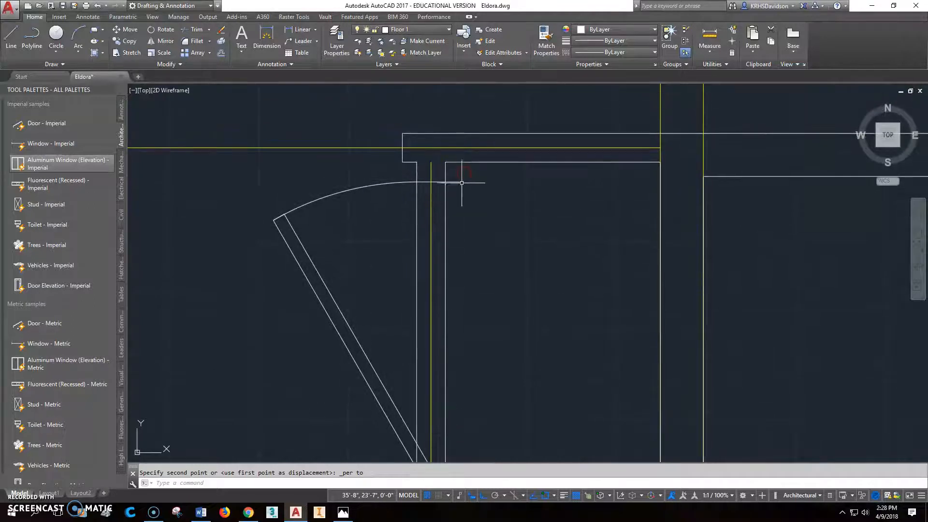
click(458, 182)
scroll(489, 209, down, 2)
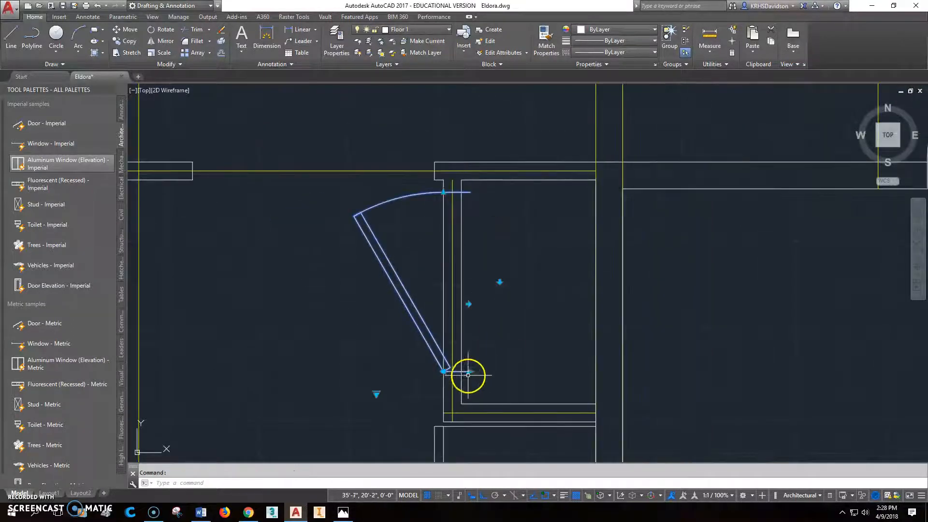
click(471, 372)
click(462, 371)
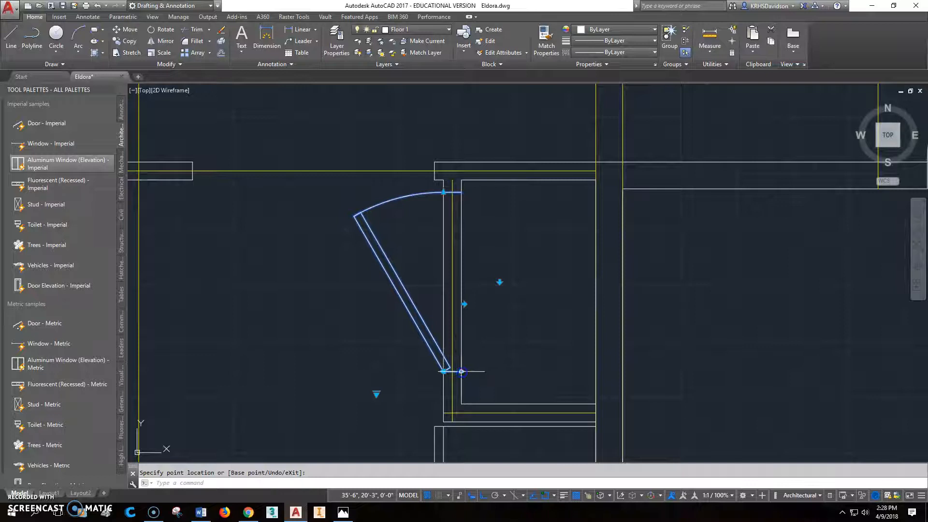
Step: Flip the pantry door so that it is hinged at its north end and still swings into the kitchen
click(500, 282)
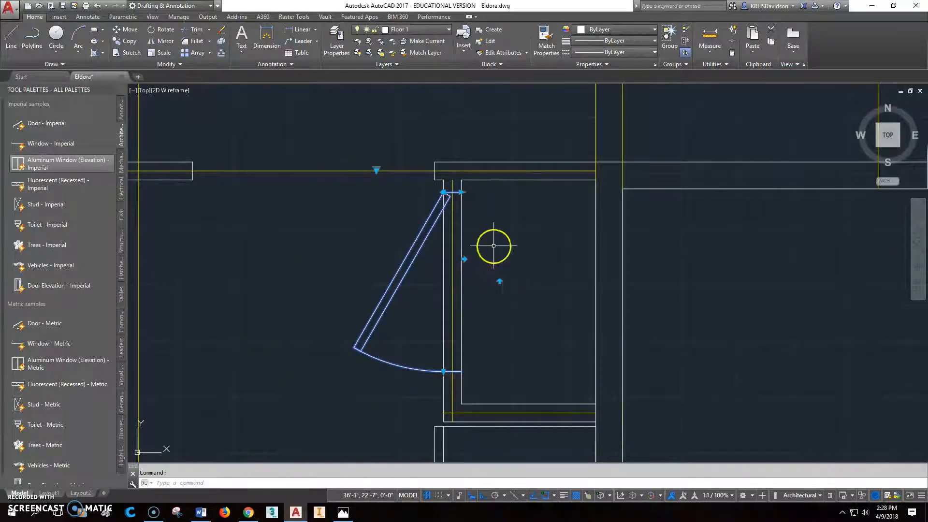
scroll(493, 246, down, 3)
scroll(485, 216, up, 3)
scroll(470, 237, up, 2)
key(Escape)
scroll(460, 238, down, 4)
Step: Move the pantry door north from its hinge corner to where the pantry's west wall meets the kitchen–dining wall
middle_drag(500, 365, 495, 288)
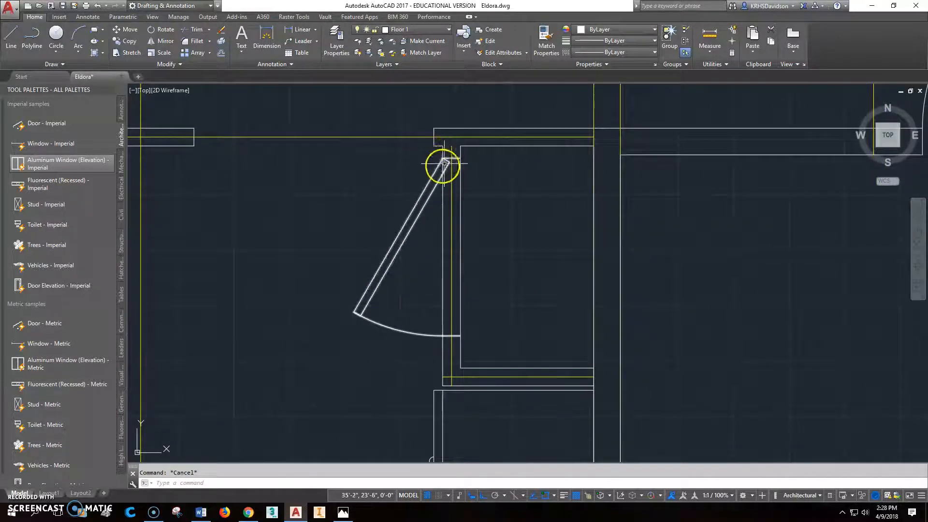
click(136, 36)
click(441, 158)
right_click(439, 160)
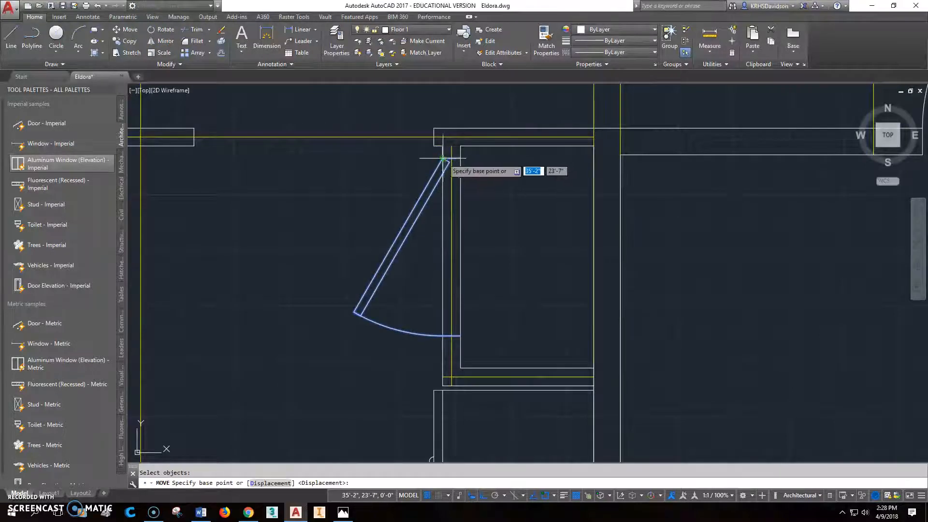
click(439, 160)
scroll(463, 250, down, 2)
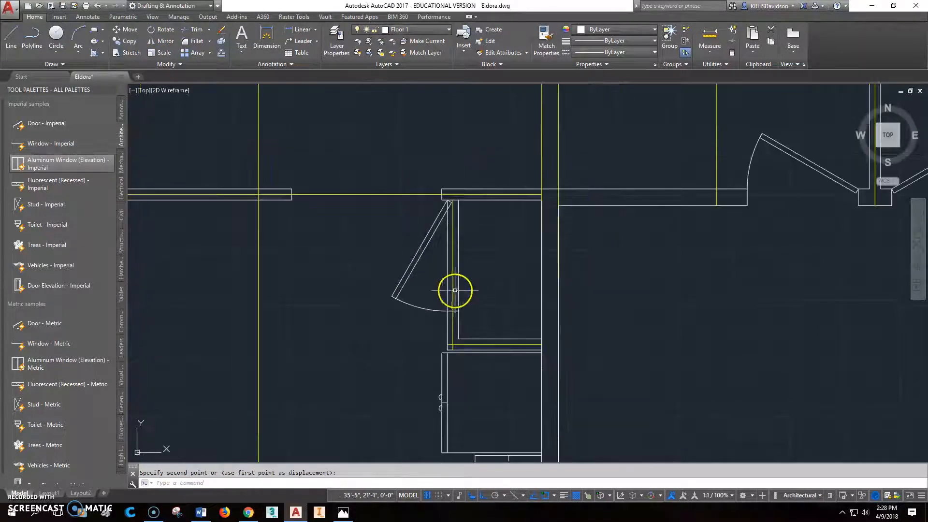
Step: Measure the distance from the pantry door's south jamb to the pantry's inner southwest corner
key(Escape)
text(dist)
key(Return)
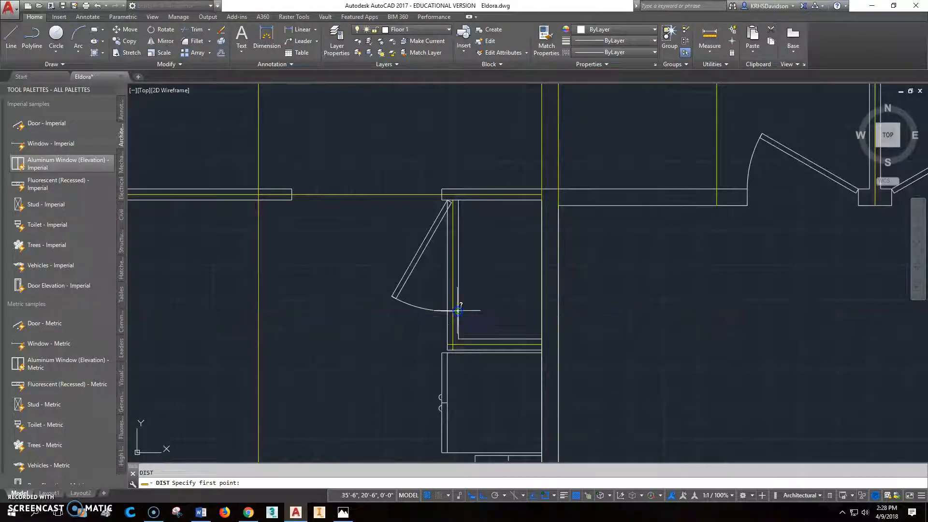
click(458, 310)
click(457, 339)
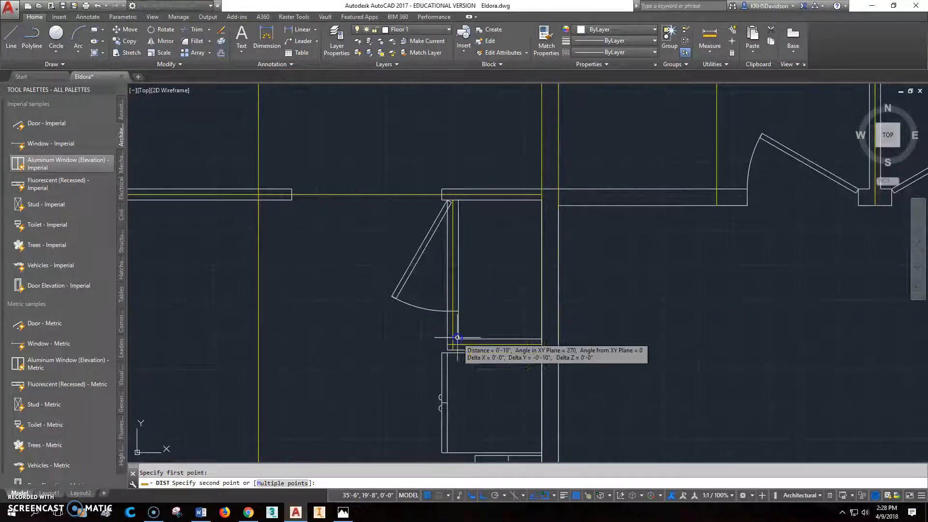
Step: Narrow the pantry door by one preset size from its south jamb, keeping the north hinge corner in place
click(442, 309)
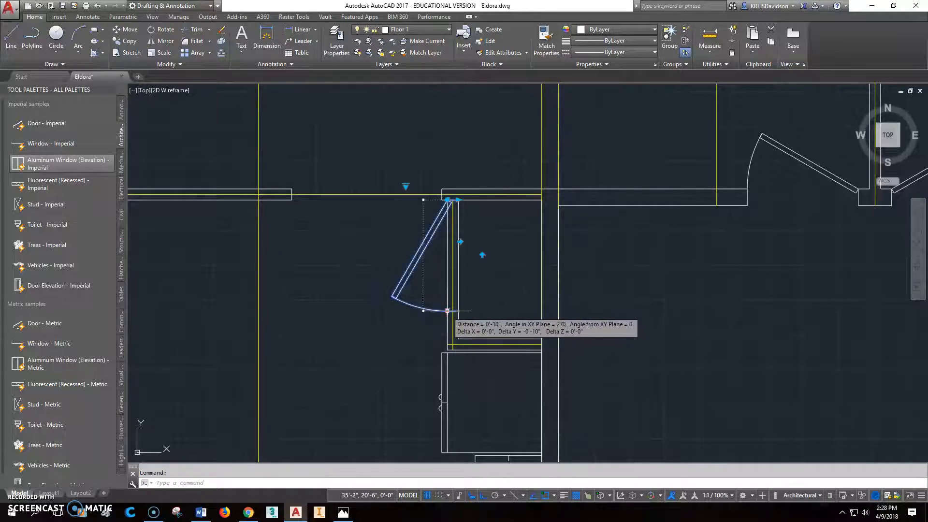
click(447, 311)
click(445, 303)
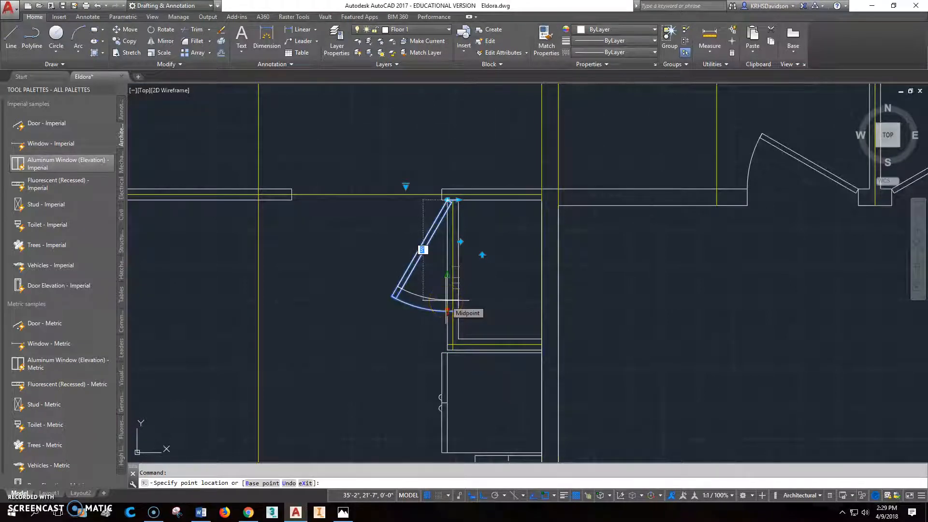
click(446, 300)
click(447, 278)
text(3)
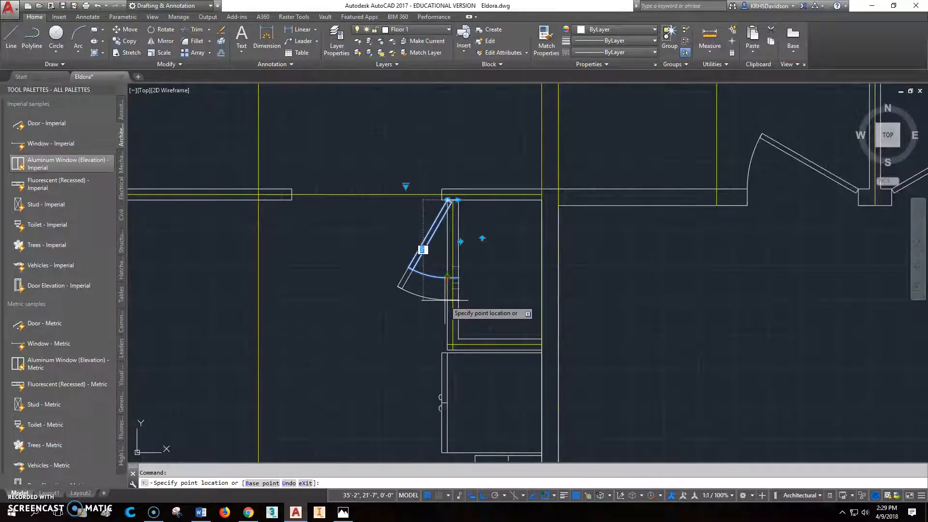
click(445, 300)
click(452, 277)
click(447, 278)
text(3)
key(Escape)
key(Escape)
Step: Measure the wall length between the narrowed pantry door's south jamb and the pantry's inner southwest corner
text(dist)
key(Return)
click(457, 300)
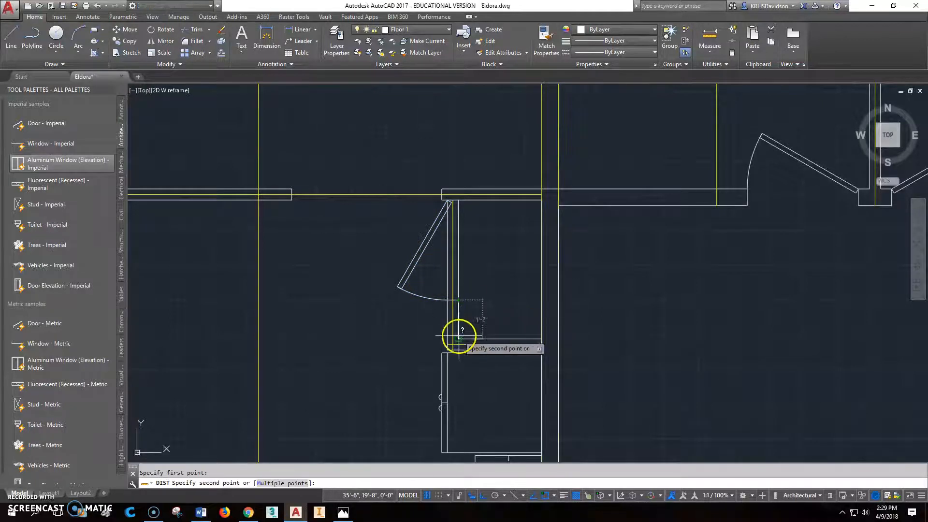
click(458, 338)
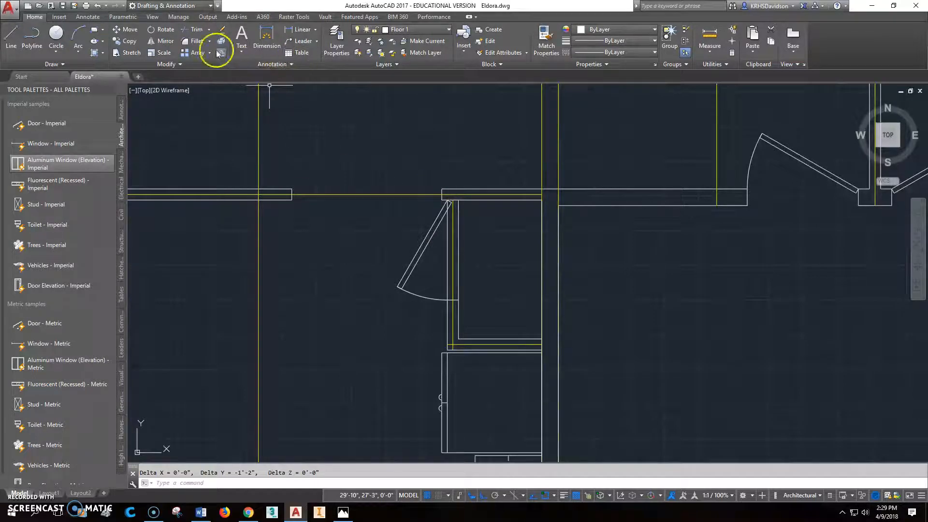
Step: Move the pantry door 7" south along the pantry's west wall
click(127, 30)
click(434, 223)
key(Return)
click(520, 233)
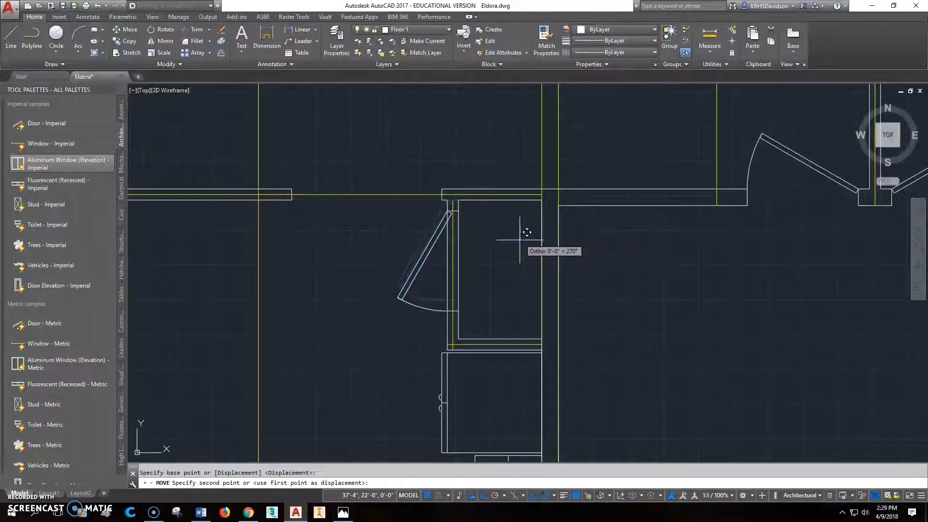
text(7)
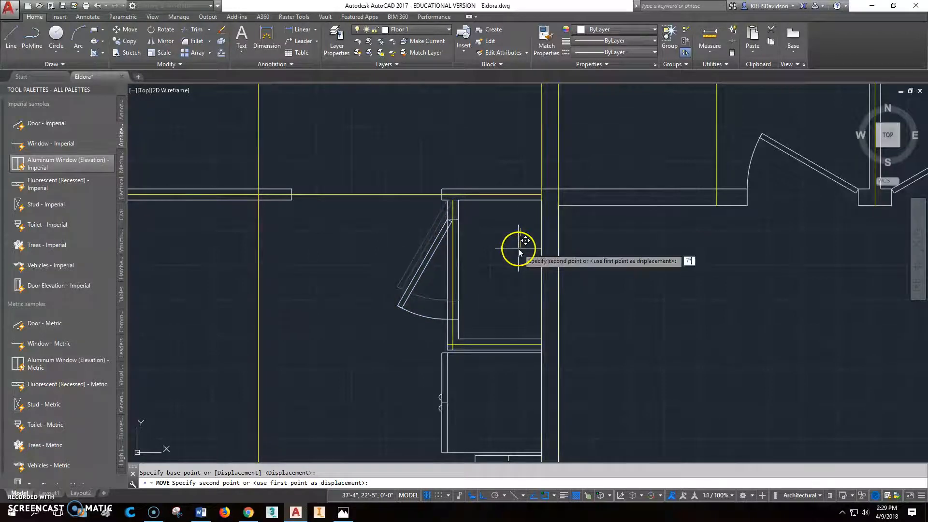
text(")
key(Return)
Step: Trim both faces of the pantry's west wall between the door's two jamb lines to open the doorway
click(197, 29)
scroll(452, 214, up, 3)
click(452, 256)
click(456, 383)
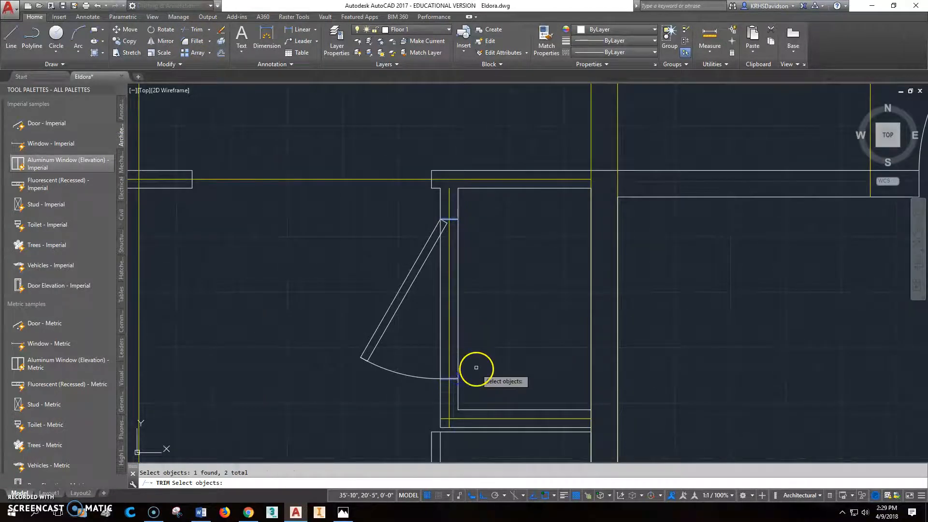
key(Return)
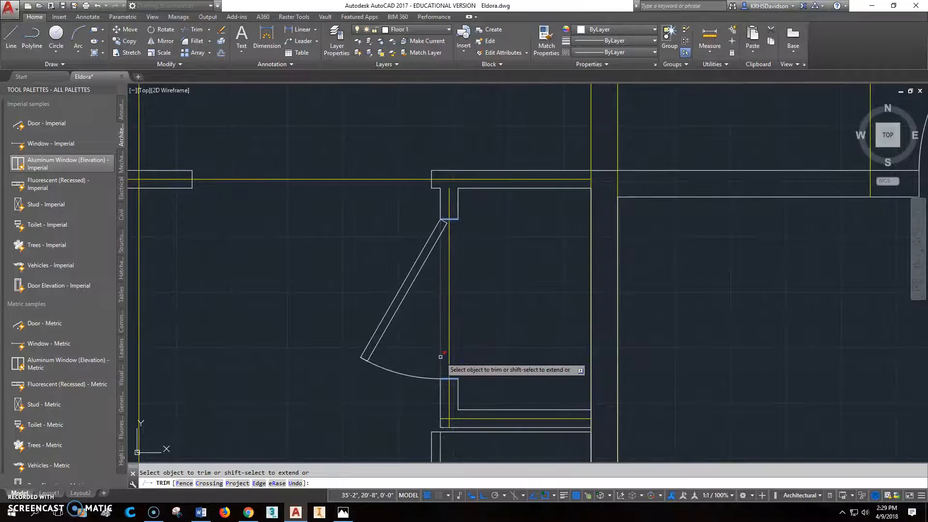
click(442, 310)
key(Escape)
Step: View the whole first-floor plan and switch to the Eldora main floor plan image in Photos to compare it
scroll(449, 295, down, 5)
scroll(450, 289, down, 2)
middle_drag(527, 305, 605, 239)
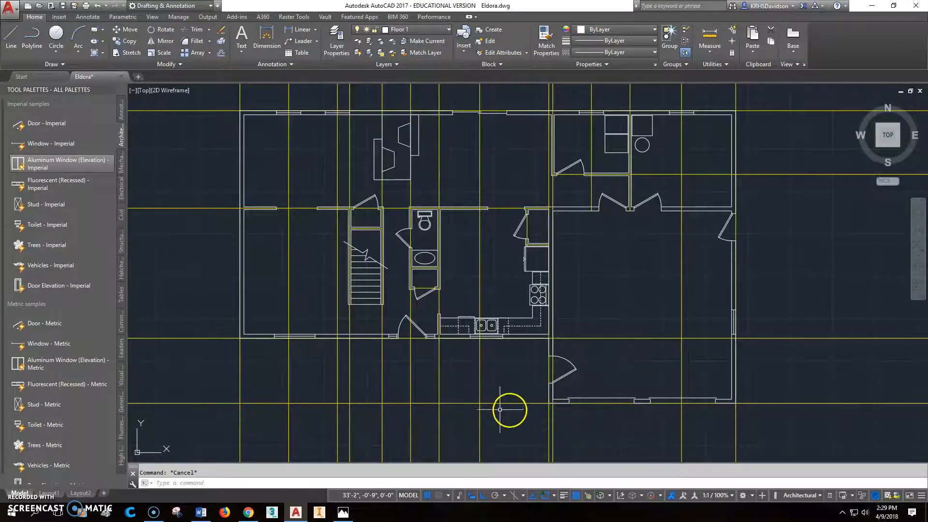
click(343, 513)
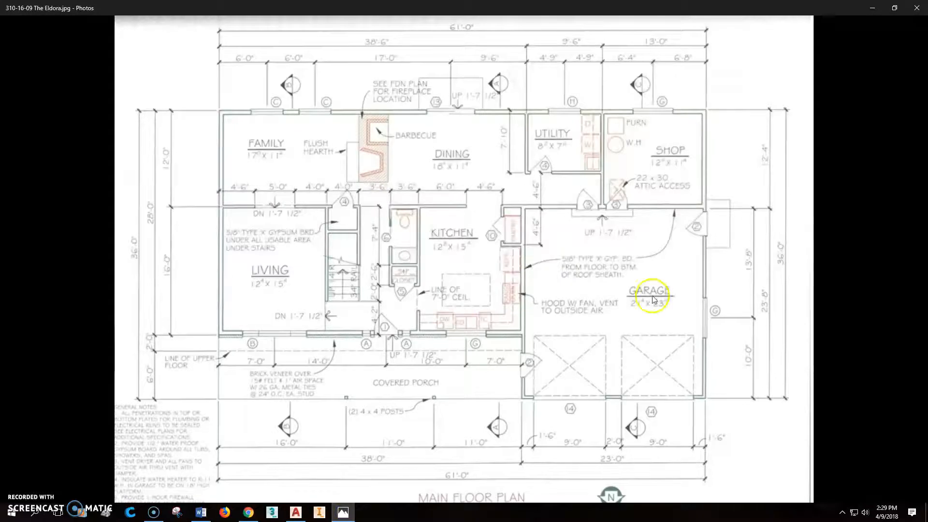